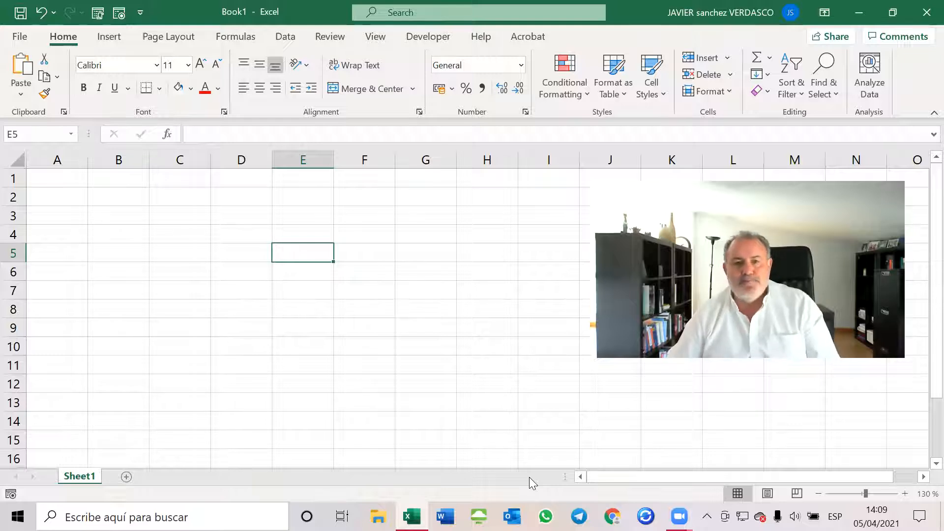
Label cell E3 "Investment" and enter 100 as its value in G3
{"action": "left_click", "coordinate": [304, 218]}
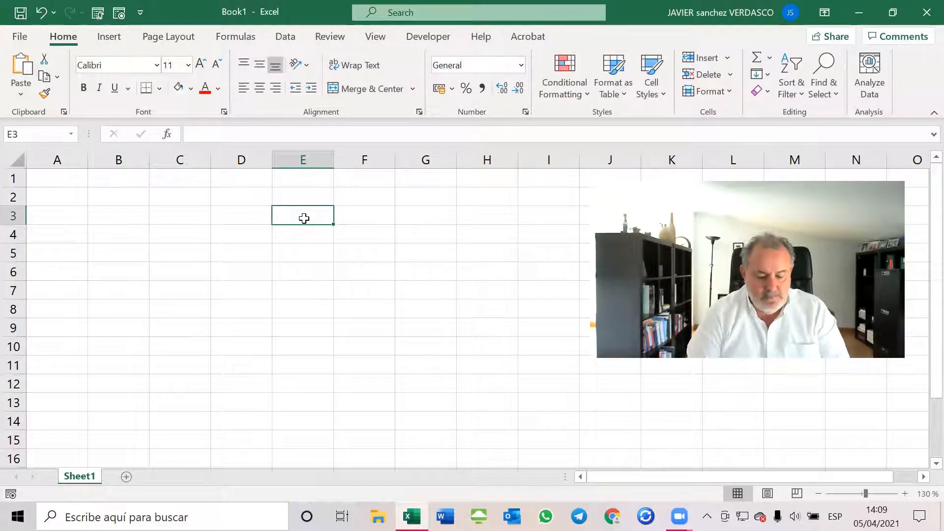
{"action": "type", "text": "C"}
{"action": "key", "text": "BackSpace"}
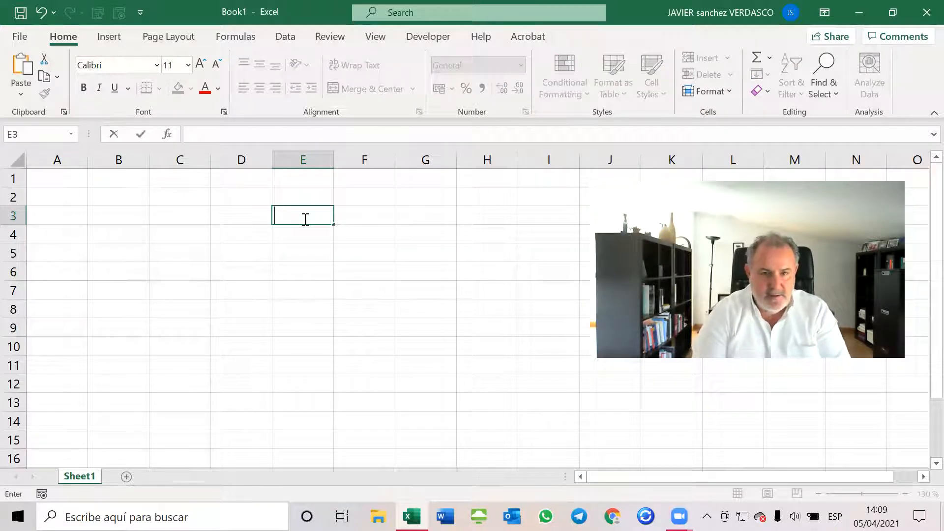
{"action": "type", "text": "Inv"}
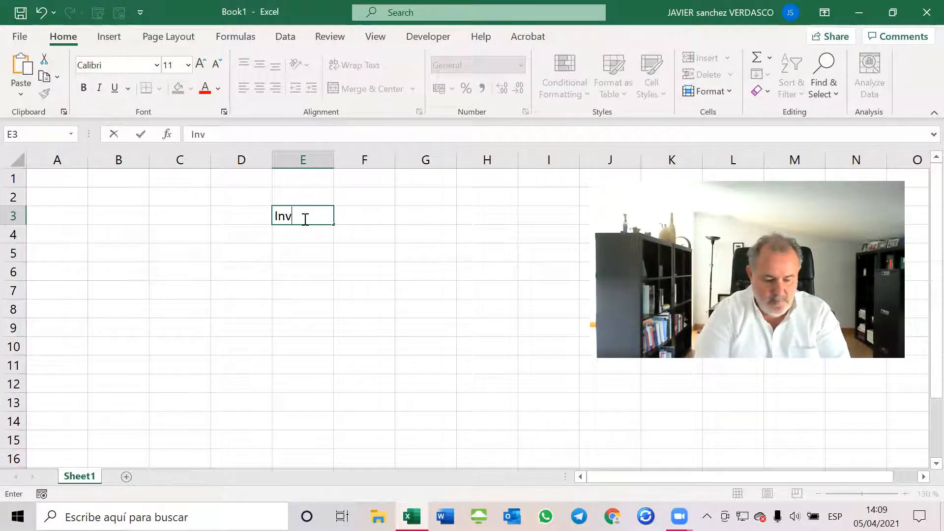
{"action": "type", "text": "estment"}
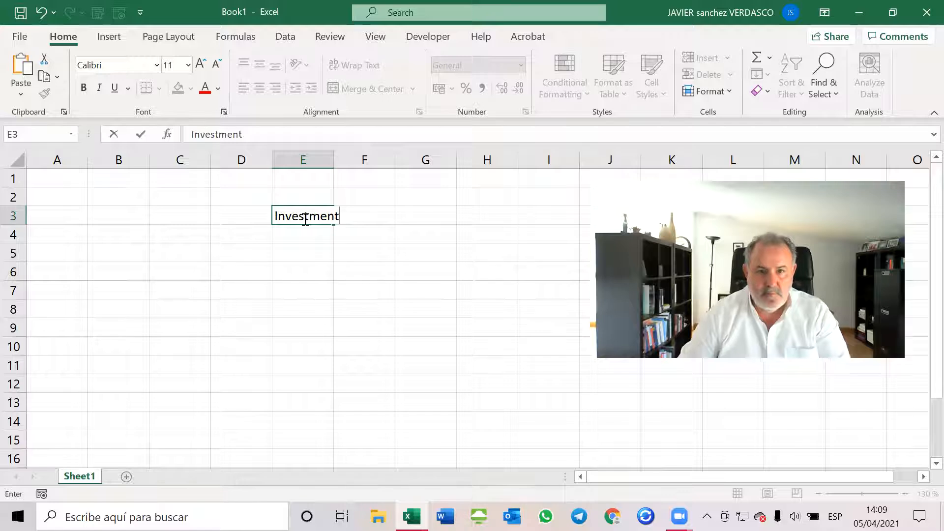
{"action": "left_click", "coordinate": [437, 216]}
{"action": "type", "text": "100"}
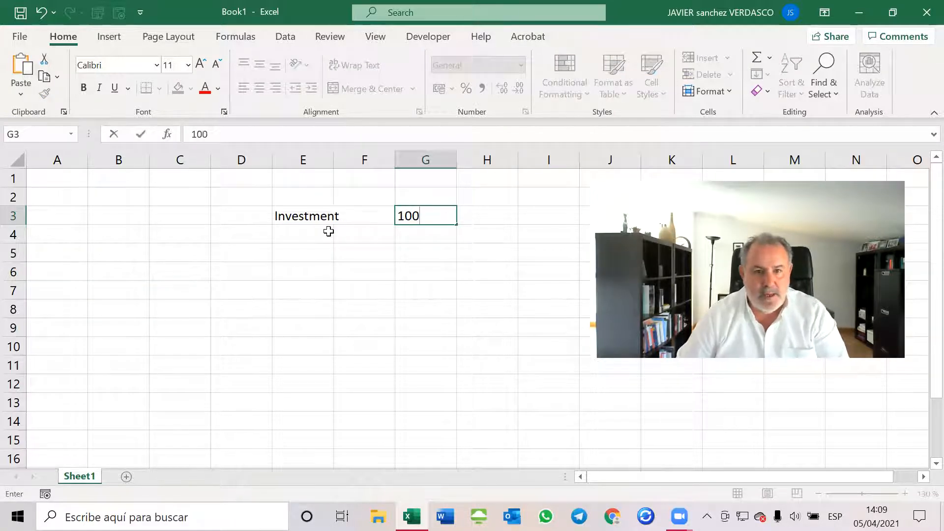
Label cell E4 "Annual coupon" and enter 5 as its value in G4
{"action": "left_click", "coordinate": [313, 237]}
{"action": "type", "text": "S"}
{"action": "key", "text": "BackSpace"}
{"action": "type", "text": "Ann"}
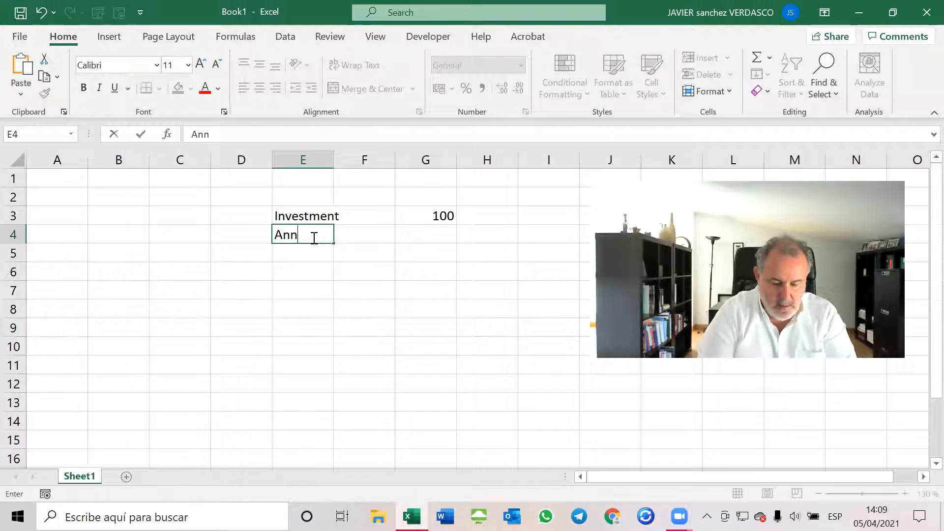
{"action": "type", "text": "ual coupon"}
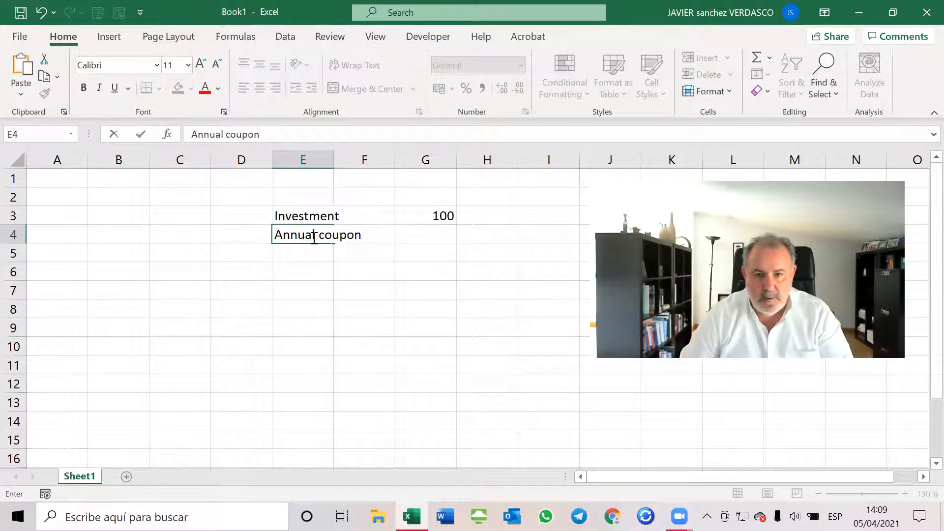
{"action": "left_click", "coordinate": [401, 240]}
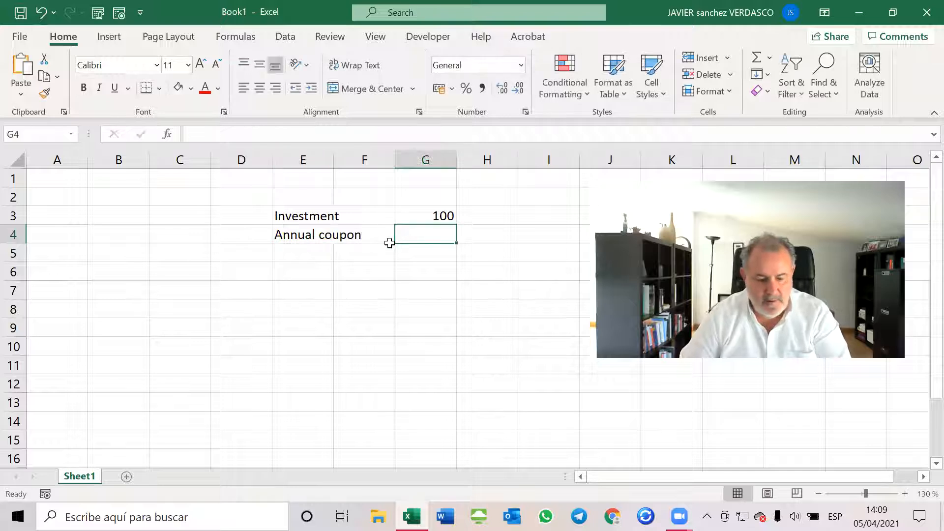
{"action": "type", "text": "5"}
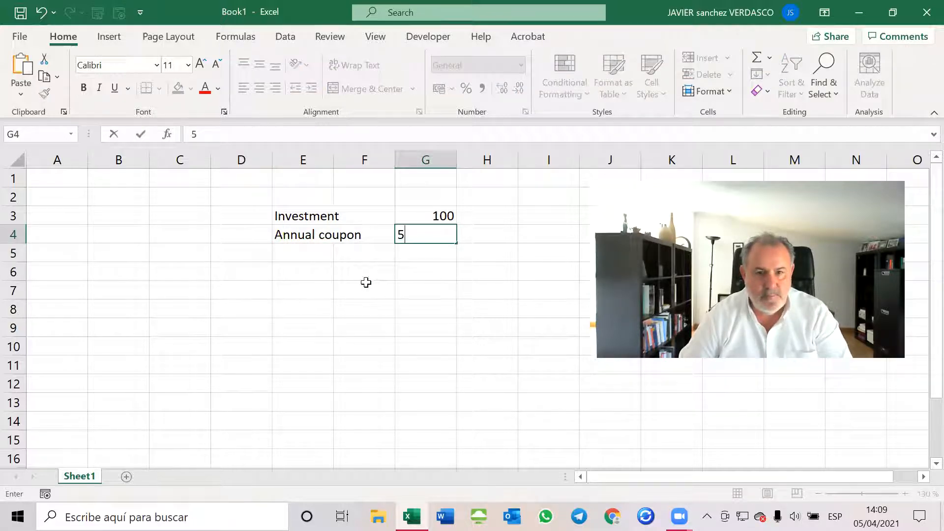
Label cell E5 "Time" and enter 3 as its value in G5
{"action": "left_click", "coordinate": [310, 254]}
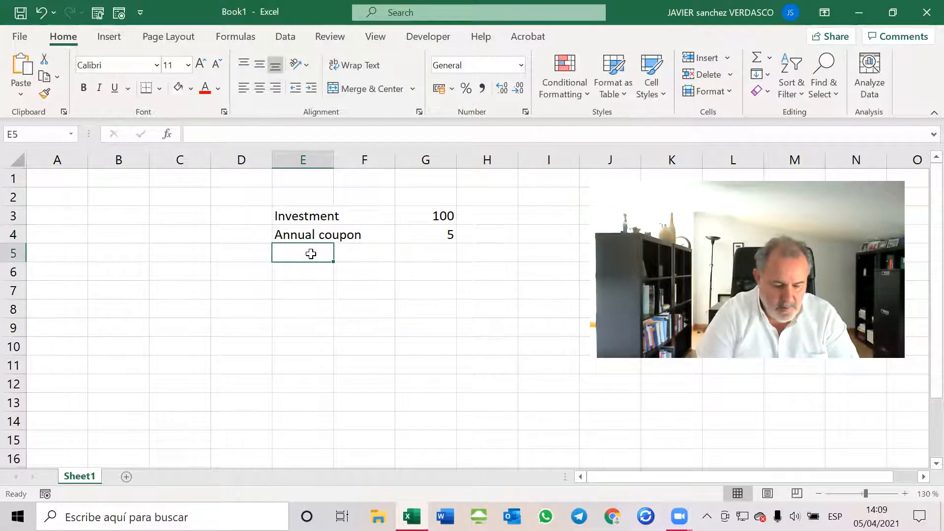
{"action": "type", "text": "Time"}
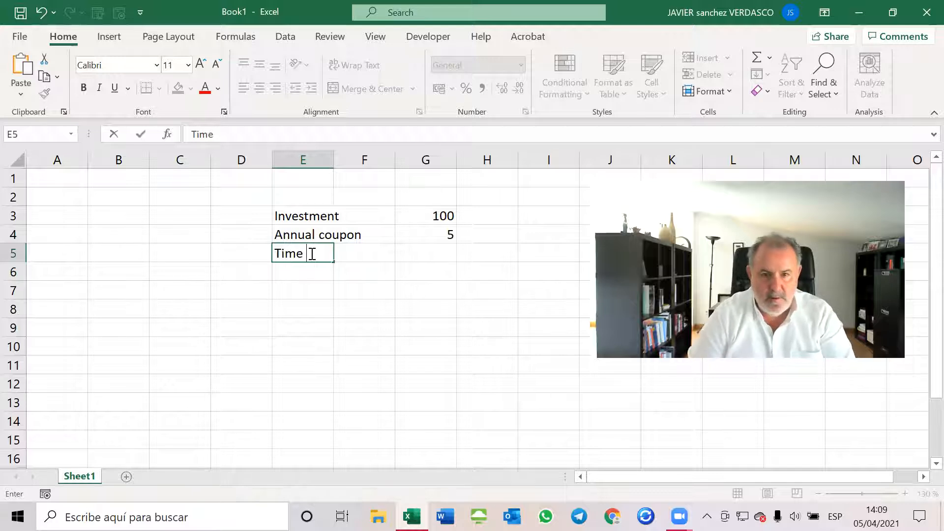
{"action": "left_click", "coordinate": [417, 253]}
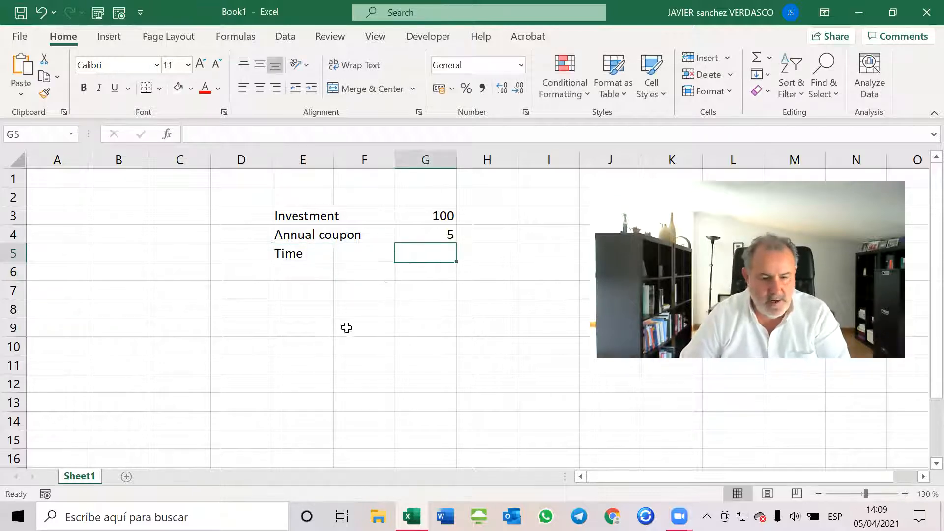
{"action": "type", "text": "3"}
Enter the year numbers 1, 2 and 3 across cells E7 to G7
{"action": "left_click", "coordinate": [306, 290]}
{"action": "type", "text": "1"}
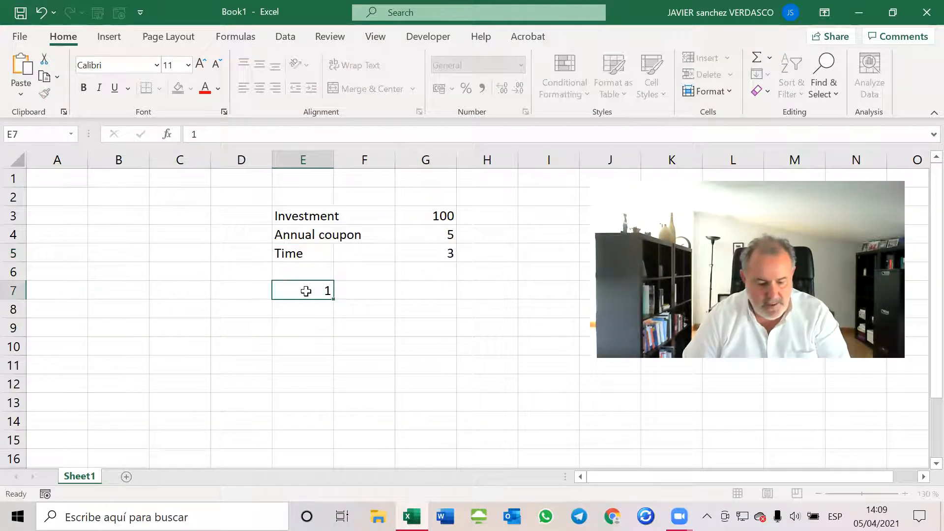
{"action": "key", "text": "Tab"}
{"action": "type", "text": "2"}
{"action": "key", "text": "Tab"}
{"action": "type", "text": "3"}
{"action": "key", "text": "Tab"}
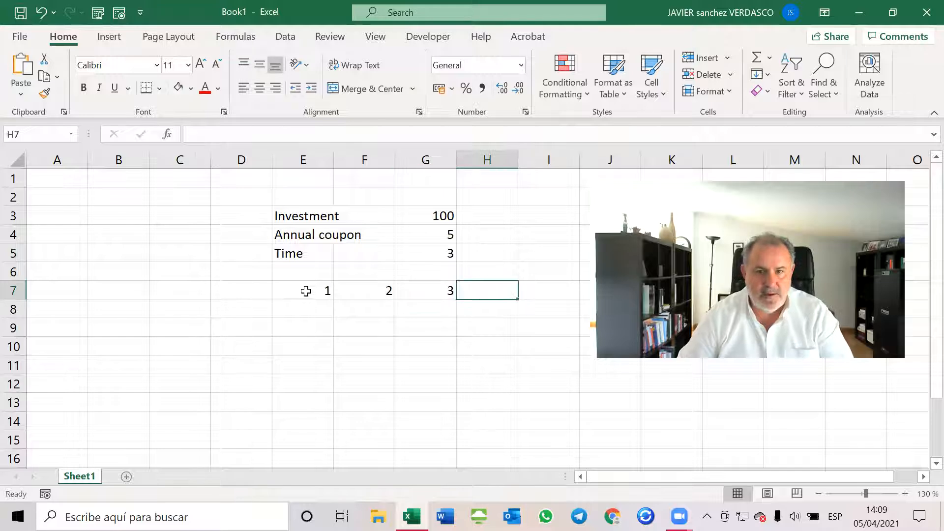
Fill the coupon payments for years 1 and 2 with the formulas +G4 in E8 and +E8 in F8
{"action": "left_click", "coordinate": [298, 308]}
{"action": "type", "text": "+"}
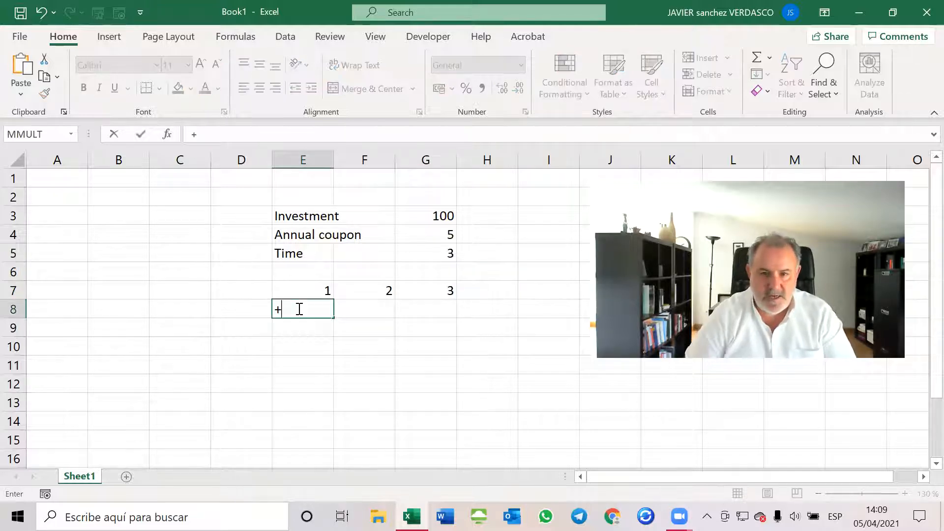
{"action": "left_click", "coordinate": [421, 236]}
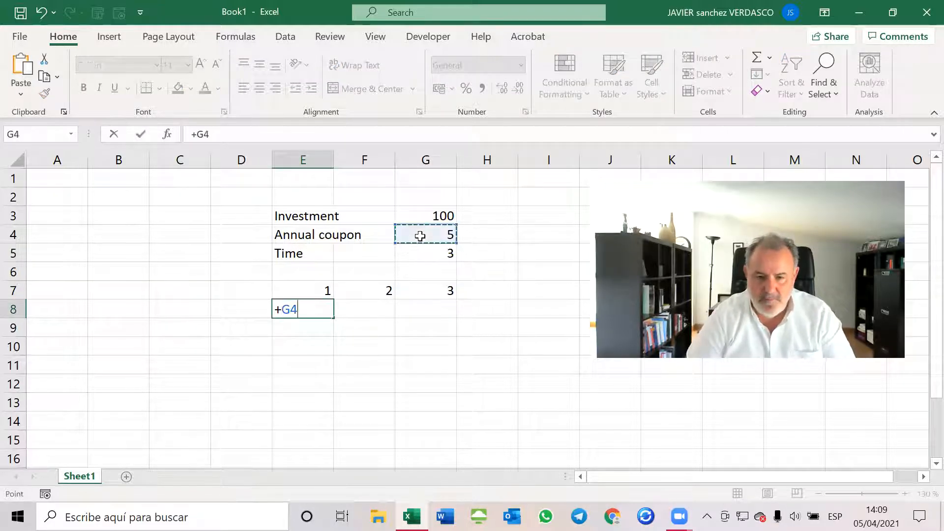
{"action": "key", "text": "Return"}
{"action": "left_click", "coordinate": [368, 312]}
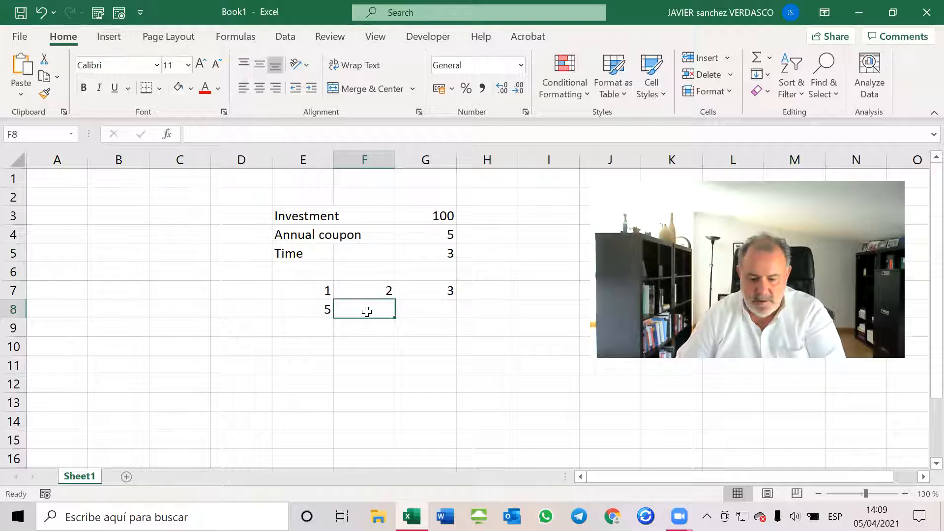
{"action": "type", "text": "+"}
{"action": "left_click", "coordinate": [325, 308]}
{"action": "key", "text": "Return"}
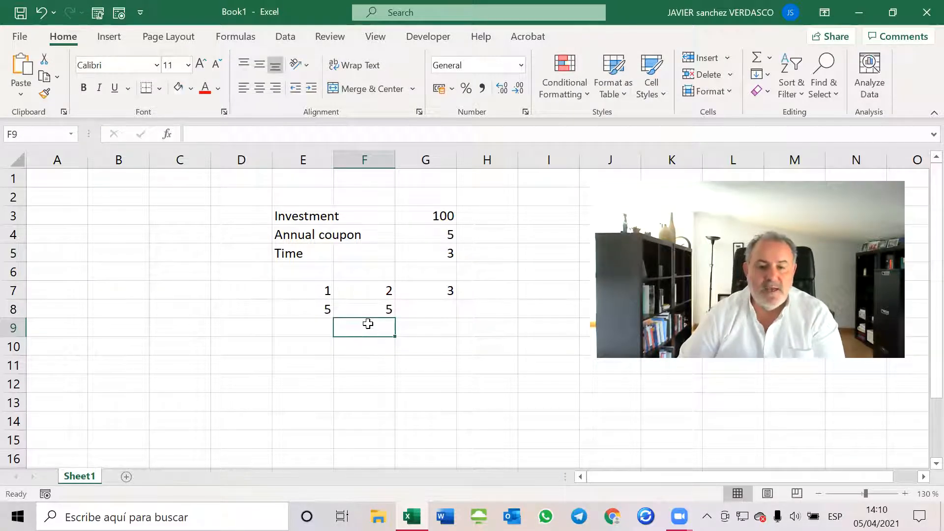
Enter 105 in G8 as the final cash flow for year 3
{"action": "left_click", "coordinate": [422, 307]}
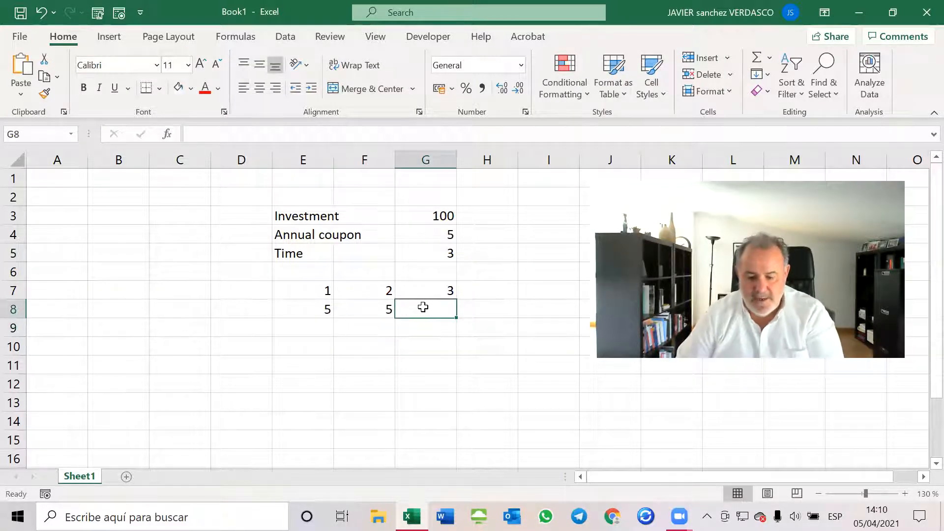
{"action": "type", "text": "105"}
{"action": "key", "text": "Return"}
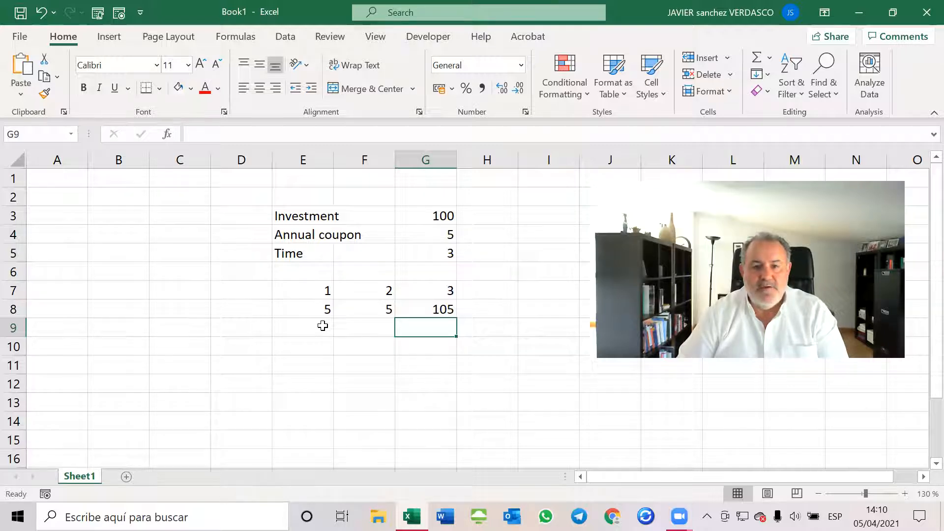
Label cell E6 "IRR" and enter 5% as its value in G6
{"action": "left_click", "coordinate": [292, 273]}
{"action": "type", "text": "IRR"}
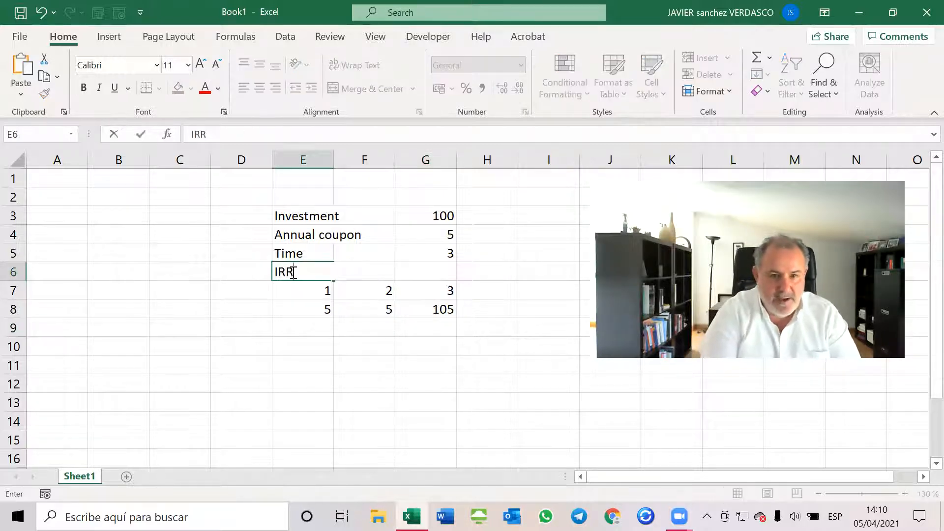
{"action": "left_click", "coordinate": [425, 269]}
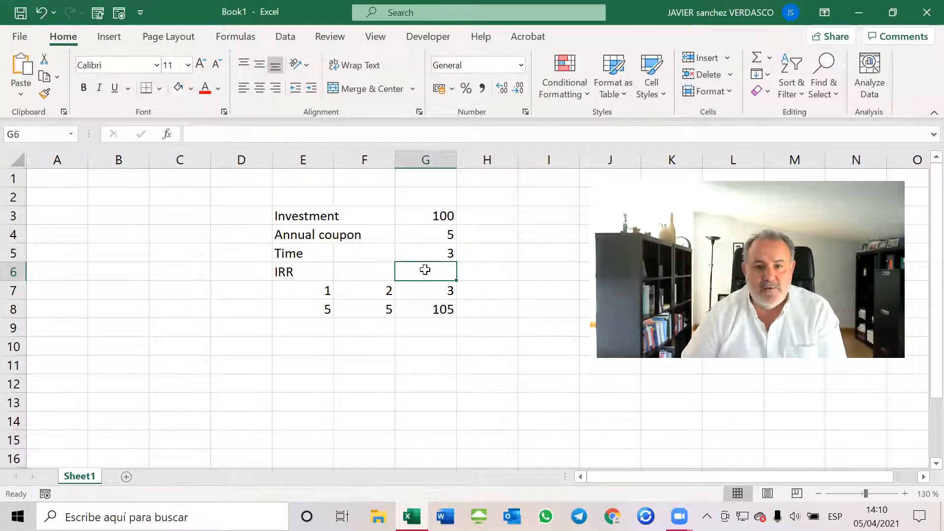
{"action": "type", "text": "5%"}
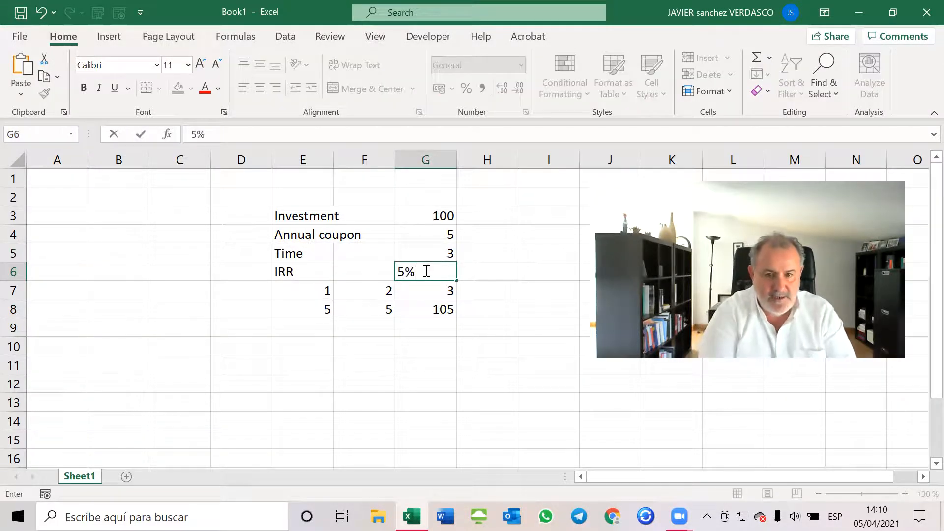
{"action": "key", "text": "Return"}
Label the row below the cash flows "Disc value" in cell C9
{"action": "left_click", "coordinate": [321, 323]}
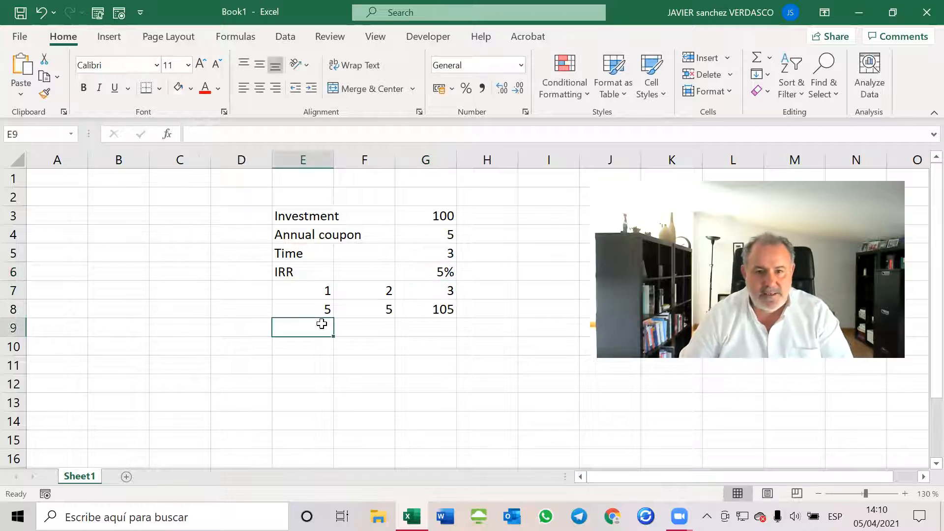
{"action": "left_click", "coordinate": [236, 328]}
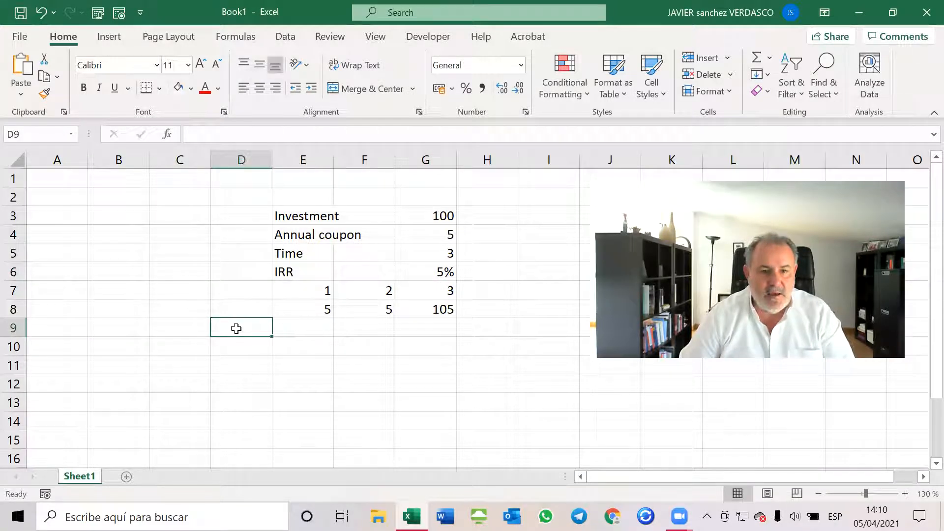
{"action": "left_click", "coordinate": [203, 327]}
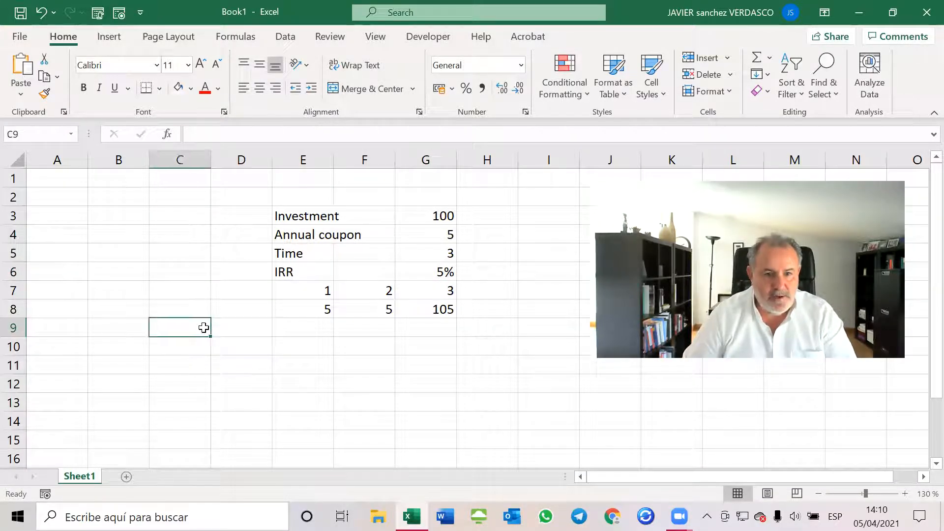
{"action": "type", "text": "Dis"}
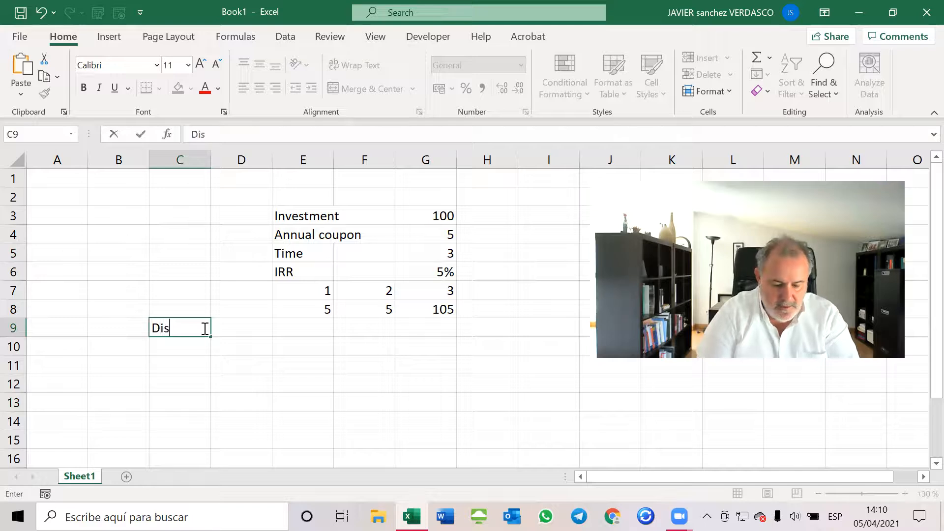
{"action": "type", "text": "c value"}
Enter the year 1 discounted value formula +E8/(1+$G$6)^E7 in E9, accepting the proposed typo correction
{"action": "left_click", "coordinate": [309, 330]}
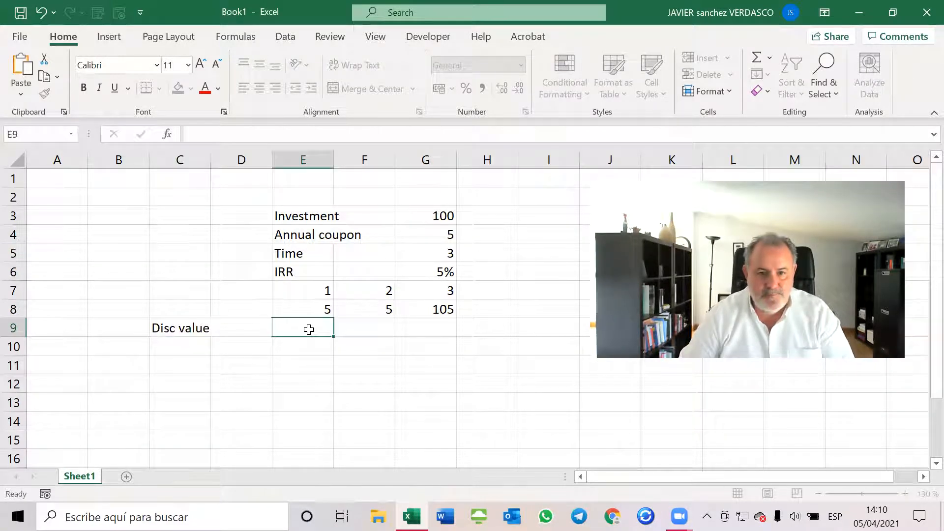
{"action": "type", "text": "+"}
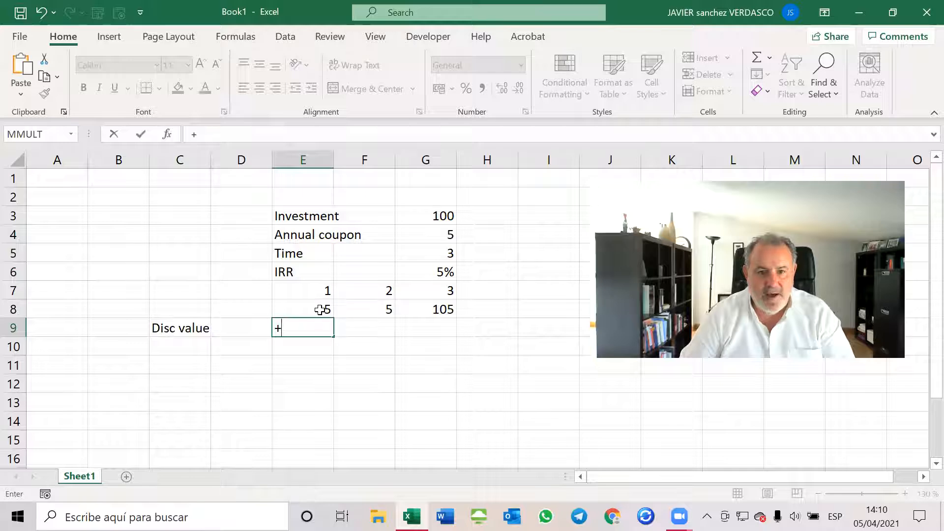
{"action": "left_click", "coordinate": [320, 310]}
{"action": "type", "text": "/(1+"}
{"action": "left_click", "coordinate": [449, 278]}
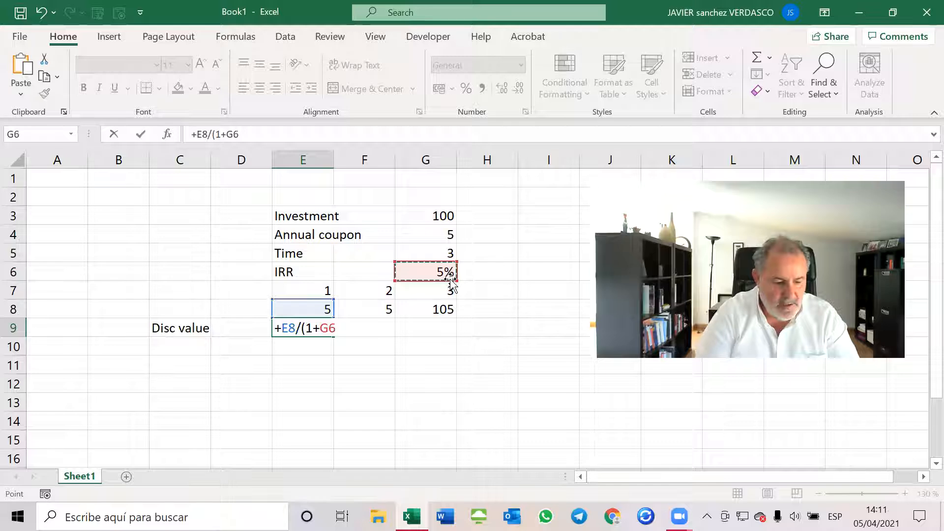
{"action": "key", "text": "F4"}
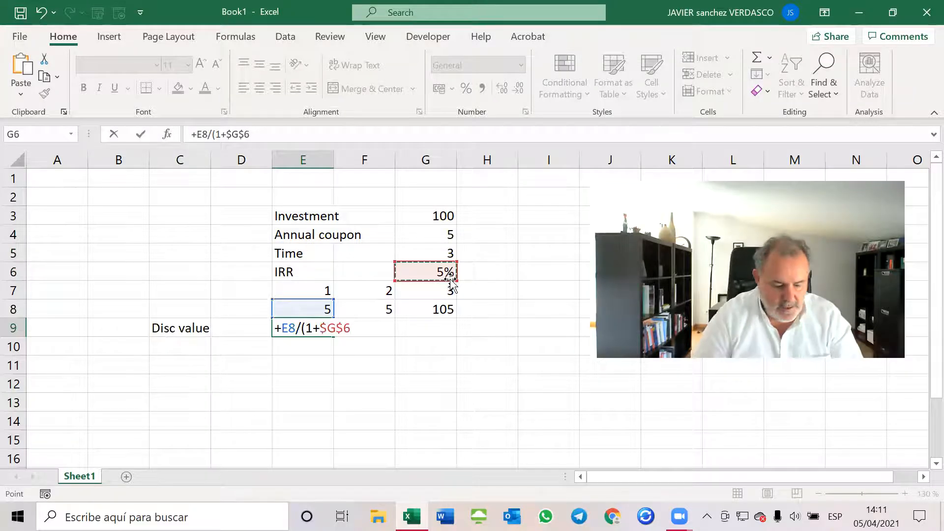
{"action": "type", "text": ")"}
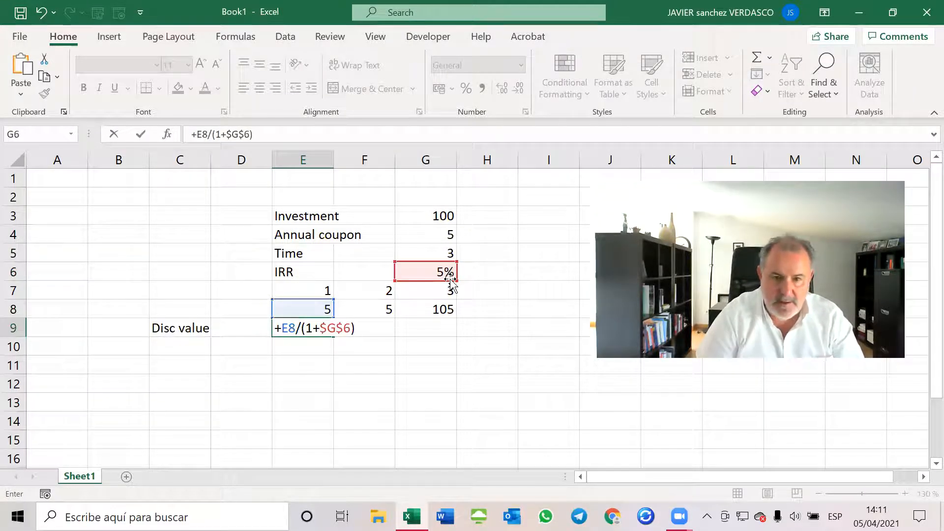
{"action": "type", "text": "^^"}
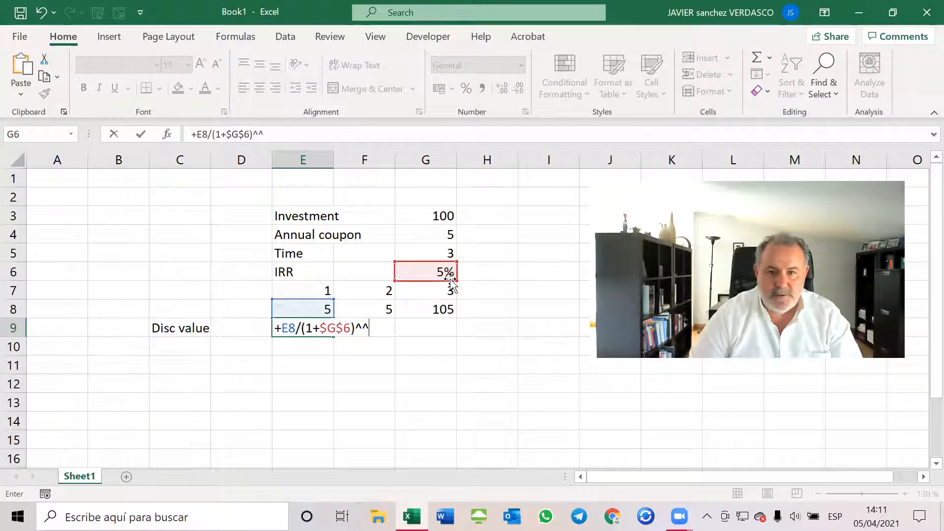
{"action": "left_click", "coordinate": [315, 288]}
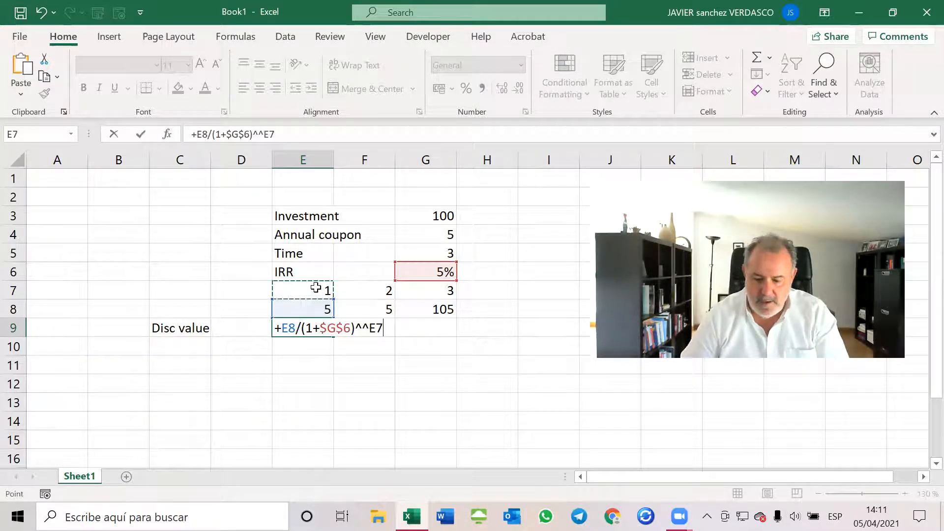
{"action": "key", "text": "Return"}
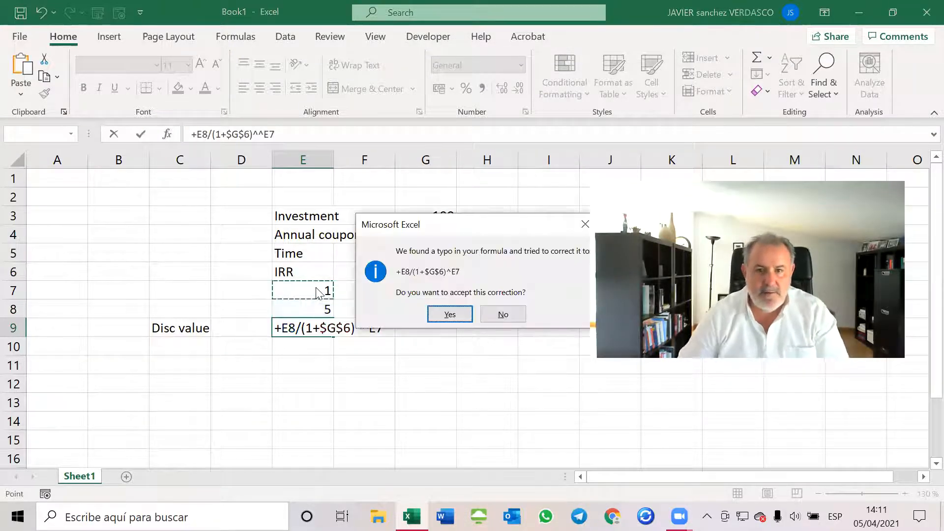
{"action": "left_click", "coordinate": [444, 316]}
Check the discount formula in E9 and copy it across to F9 and G9
{"action": "double_click", "coordinate": [319, 327]}
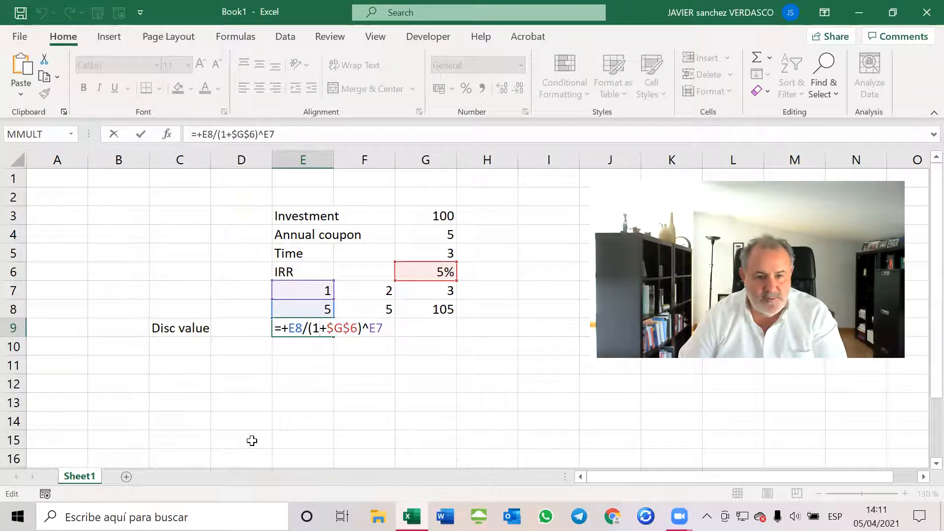
{"action": "key", "text": "Escape"}
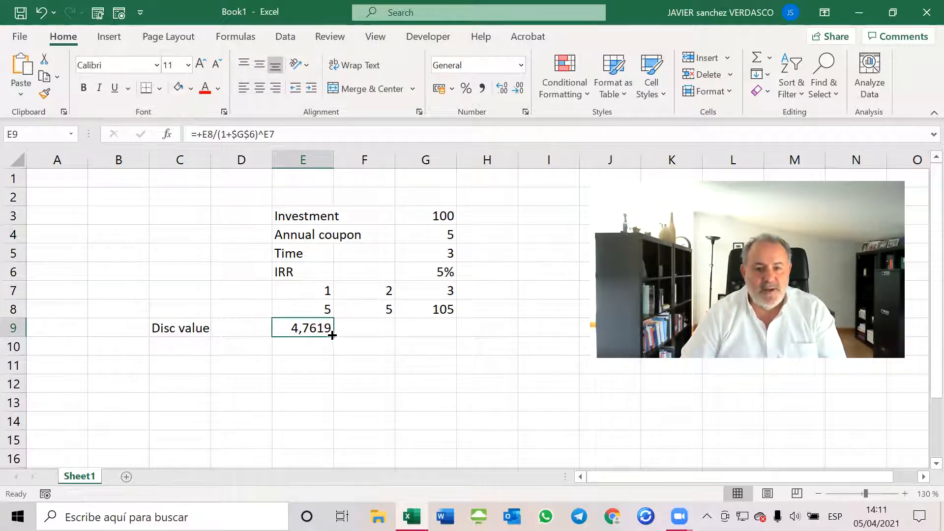
{"action": "left_click_drag", "start_coordinate": [333, 336], "coordinate": [426, 334]}
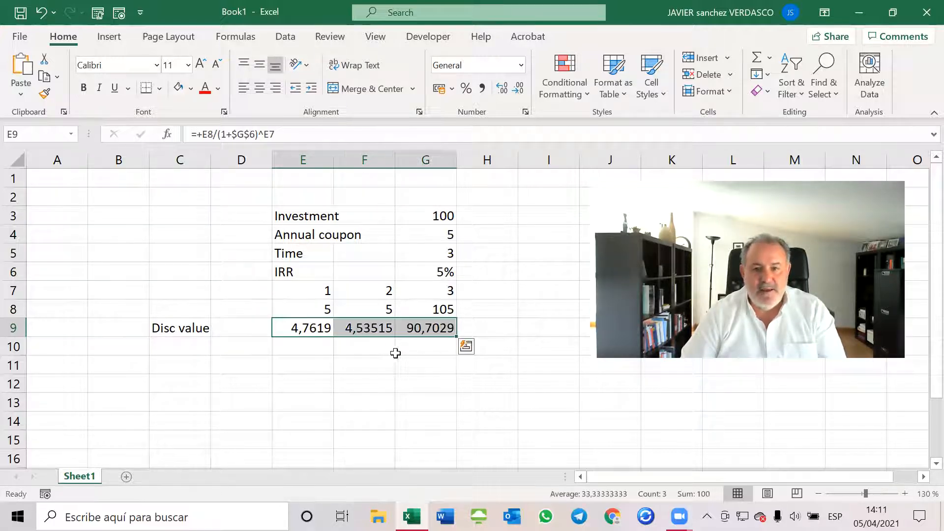
Review the discount formulas in F9, G9 and E9 to check which cells they reference
{"action": "double_click", "coordinate": [382, 328]}
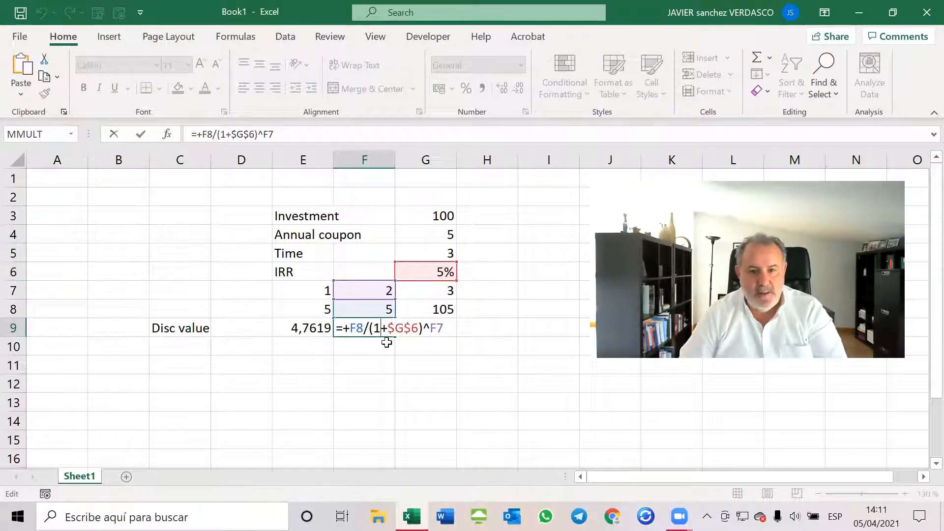
{"action": "key", "text": "Escape"}
{"action": "double_click", "coordinate": [414, 329]}
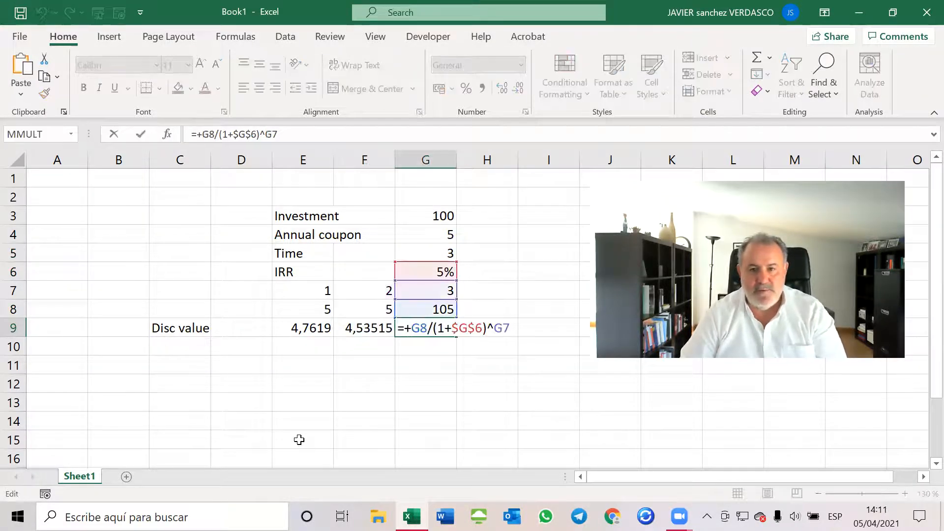
{"action": "key", "text": "Escape"}
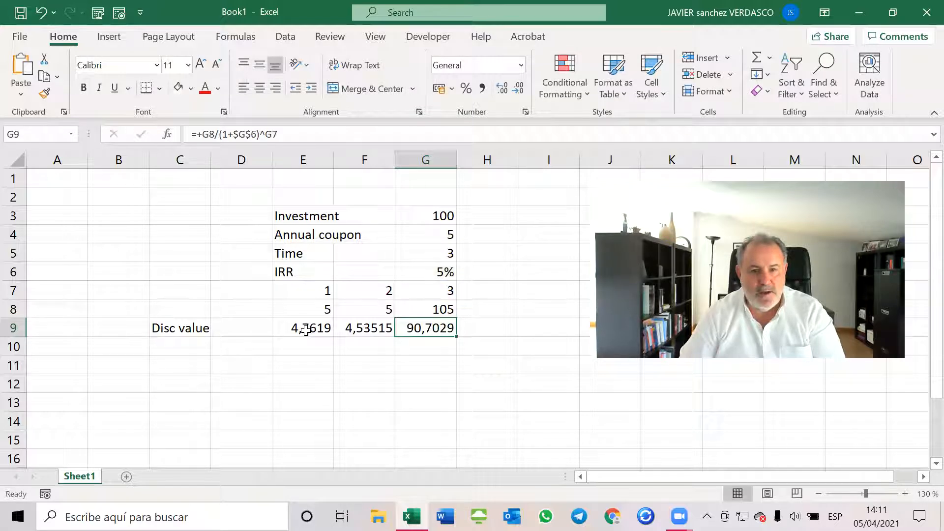
{"action": "left_click", "coordinate": [308, 328]}
{"action": "double_click", "coordinate": [313, 328]}
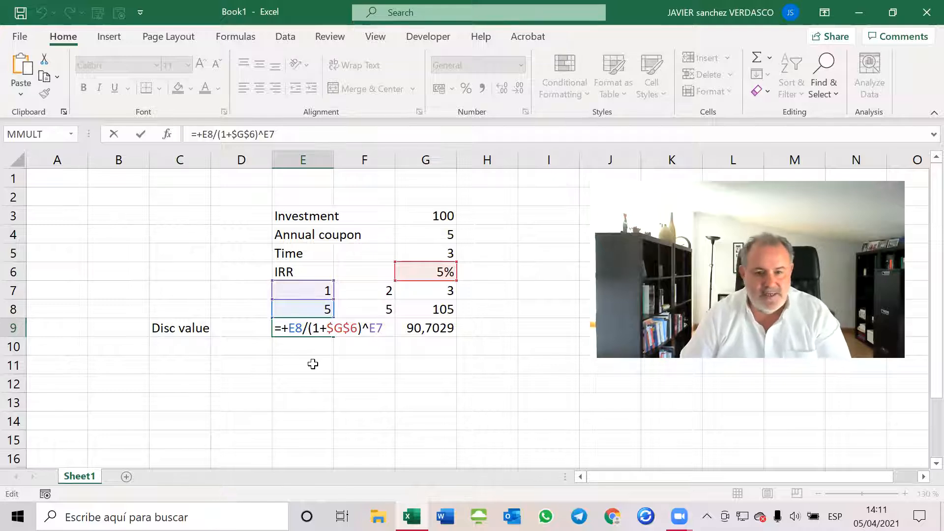
{"action": "key", "text": "ctrl+Return"}
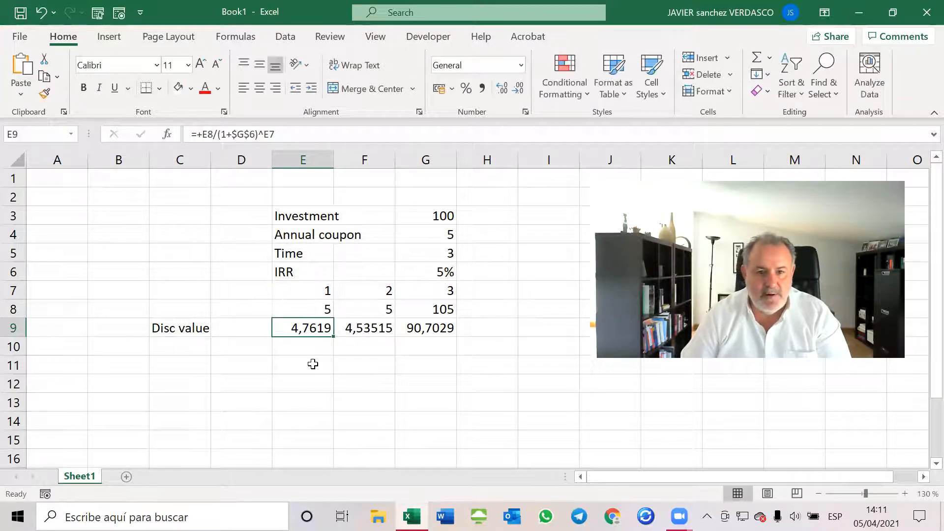
Total the discounted cash flows in D9 with the formula =SUM(E9:G9), removing the stray comma after the function name
{"action": "left_click", "coordinate": [244, 327]}
{"action": "type", "text": "="}
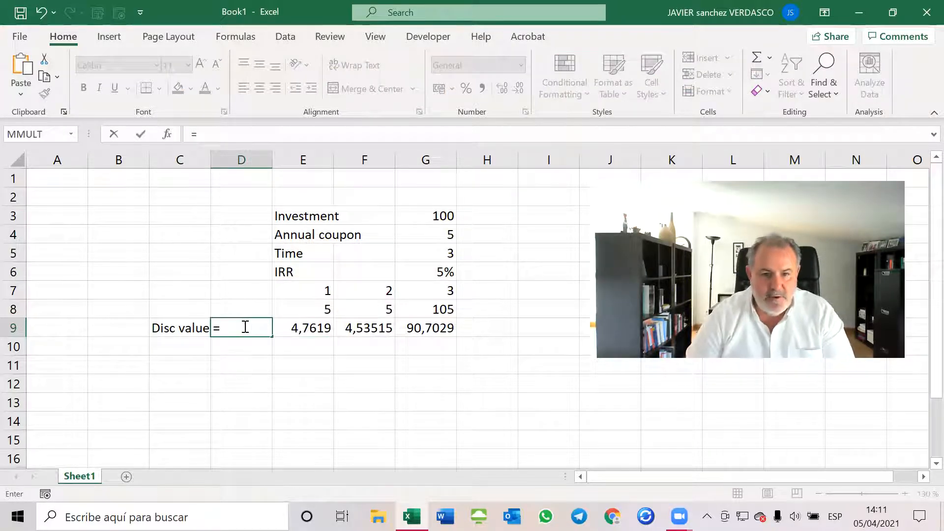
{"action": "type", "text": "s"}
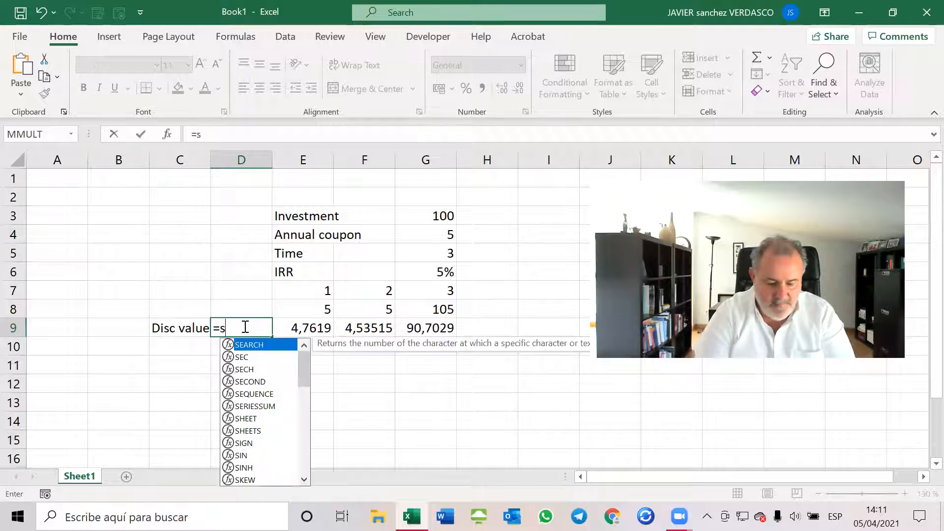
{"action": "type", "text": "um,("}
{"action": "left_click_drag", "start_coordinate": [313, 329], "coordinate": [400, 323]}
{"action": "key", "text": "Return"}
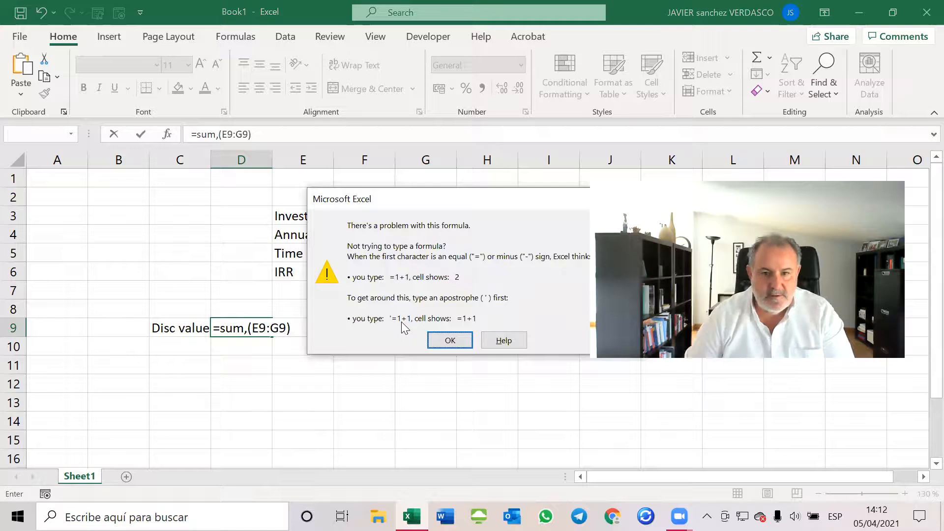
{"action": "left_click", "coordinate": [438, 338]}
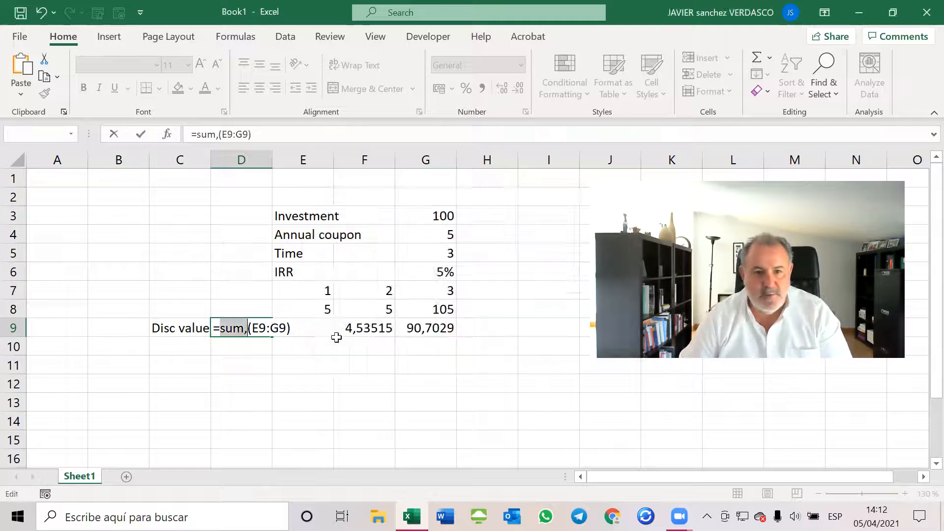
{"action": "left_click", "coordinate": [247, 328]}
{"action": "key", "text": "BackSpace"}
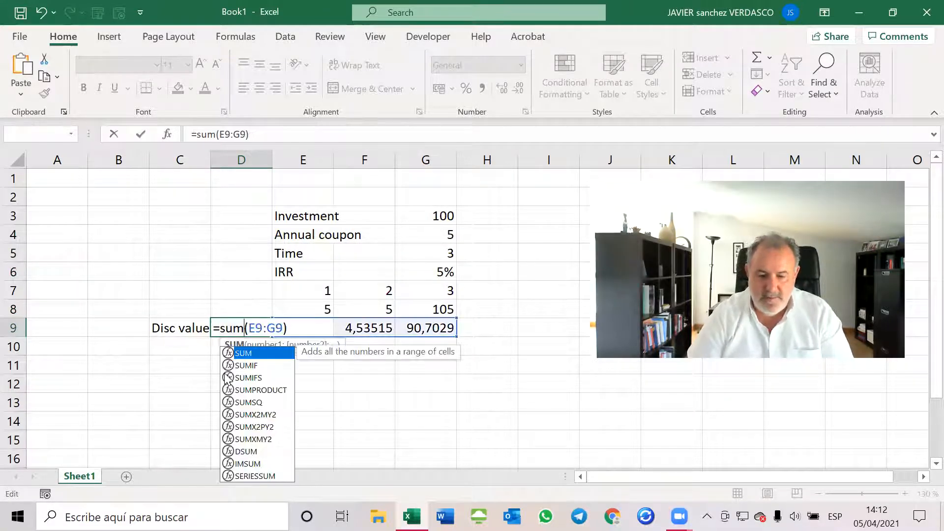
{"action": "key", "text": "Return"}
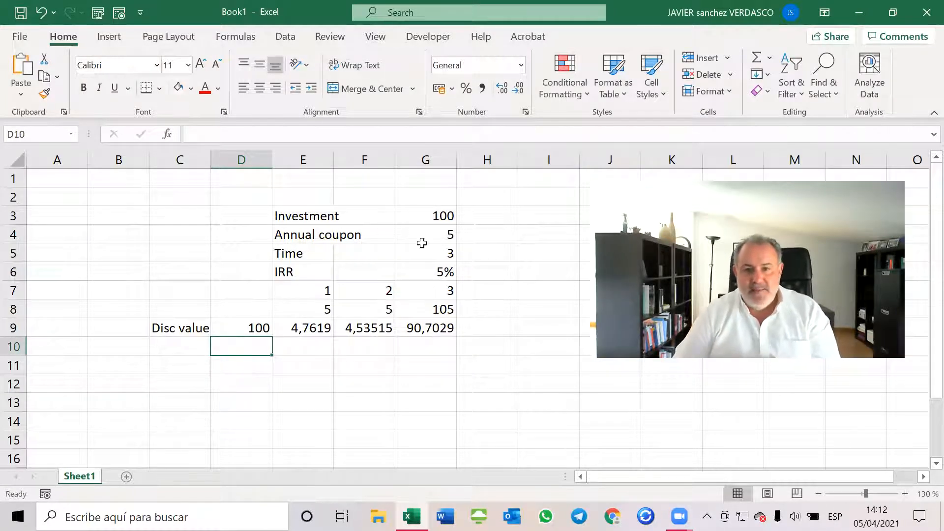
Compare the investment in G3 with the total discounted value in D9, and examine the annual coupon and year 1 cash flow
{"action": "left_click", "coordinate": [434, 217]}
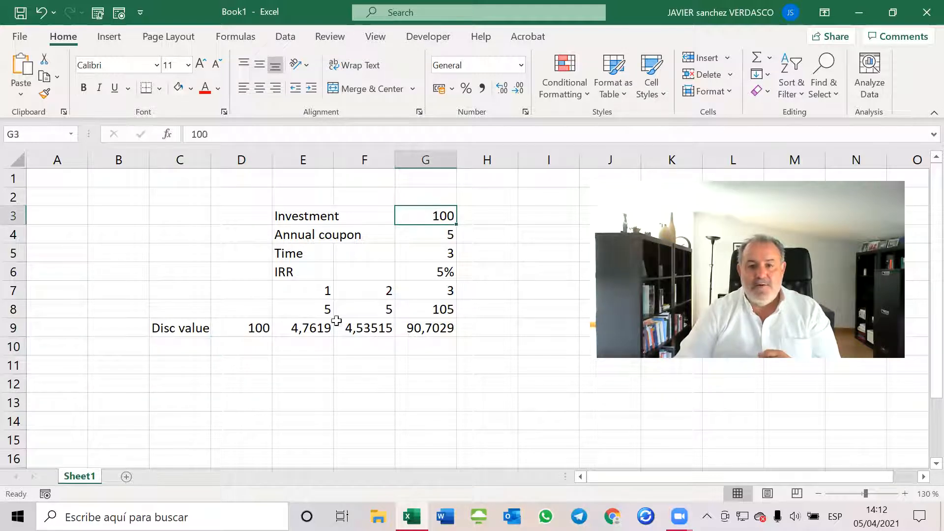
{"action": "left_click", "coordinate": [267, 327]}
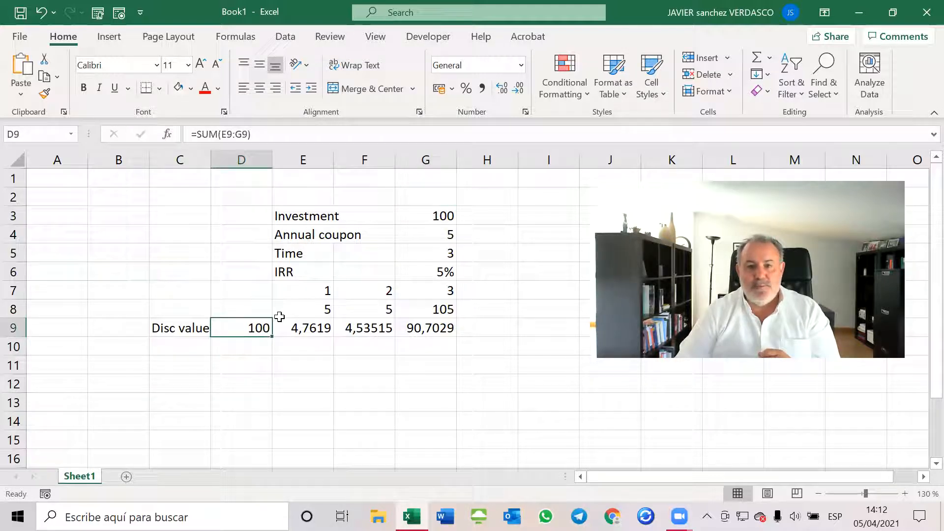
{"action": "left_click", "coordinate": [437, 216]}
{"action": "left_click", "coordinate": [447, 236]}
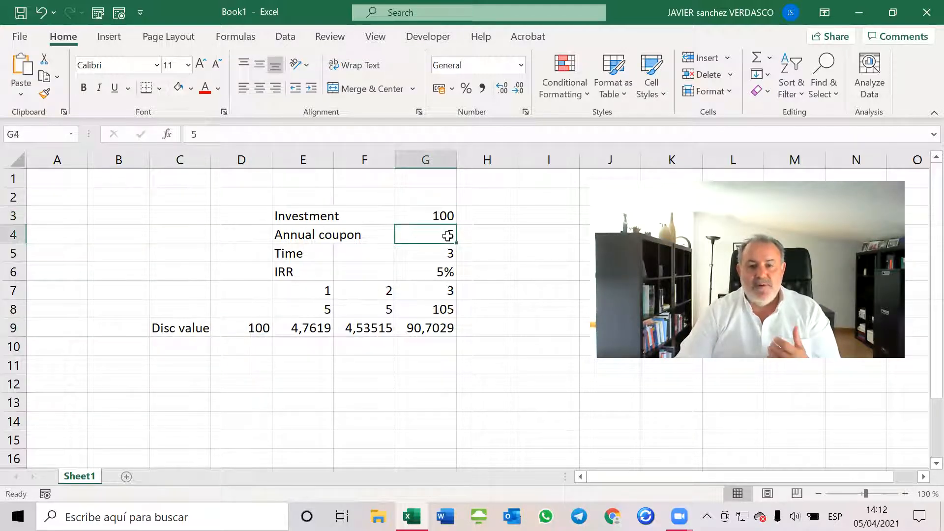
{"action": "left_click", "coordinate": [322, 310]}
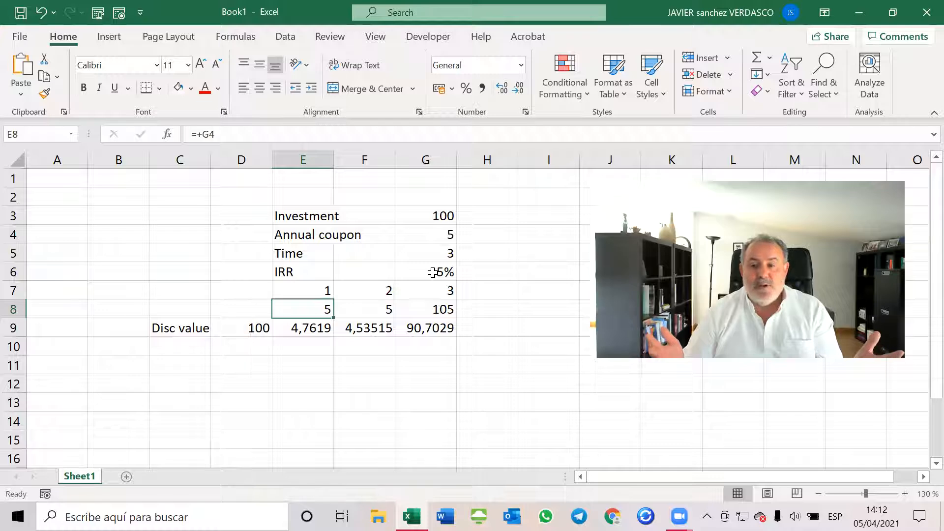
{"action": "left_click", "coordinate": [249, 326]}
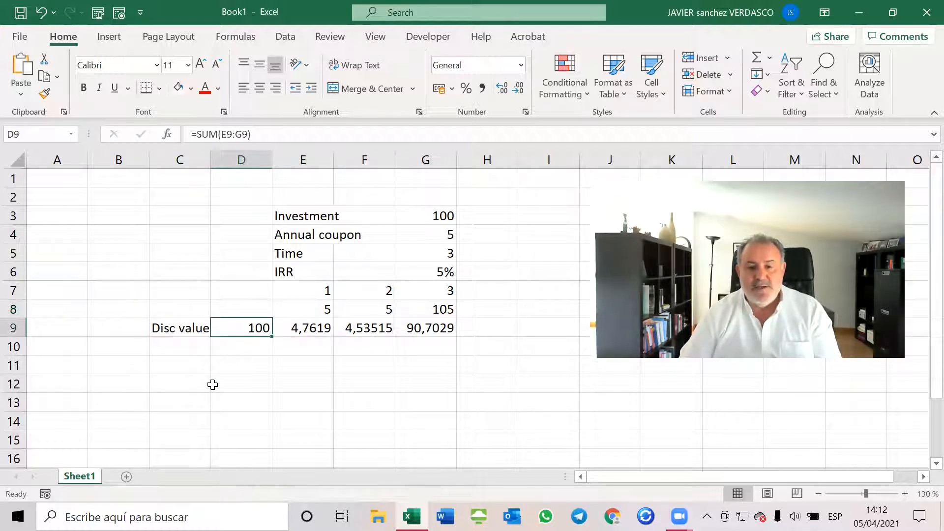
Set the IRR in G6 to 4%
{"action": "left_click", "coordinate": [437, 273]}
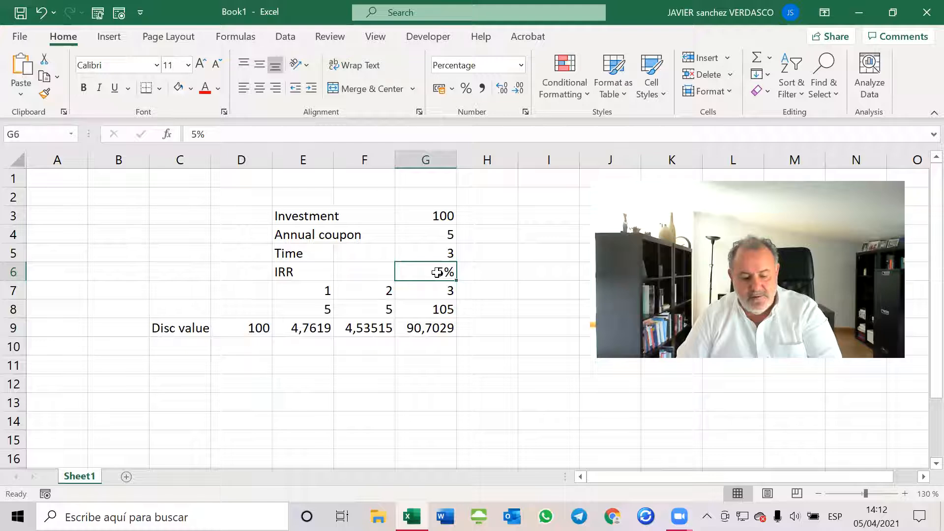
{"action": "type", "text": "4"}
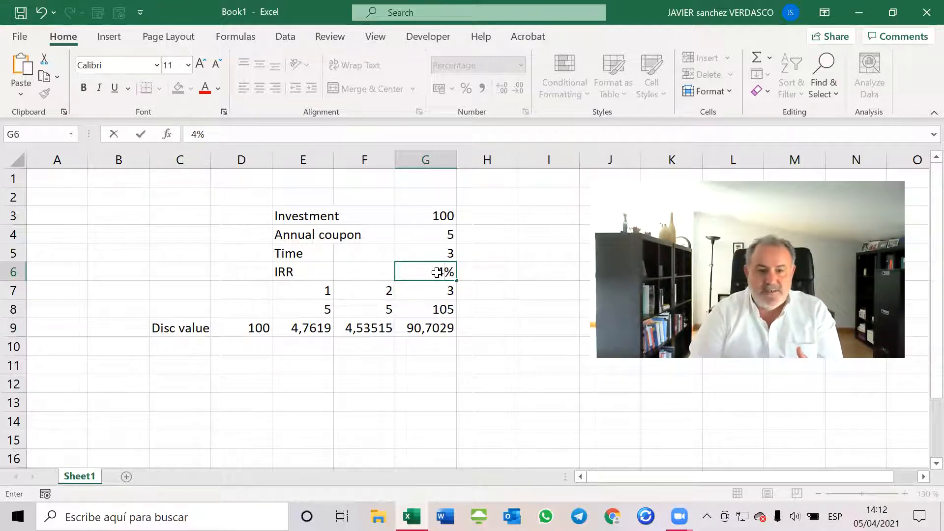
{"action": "key", "text": "Return"}
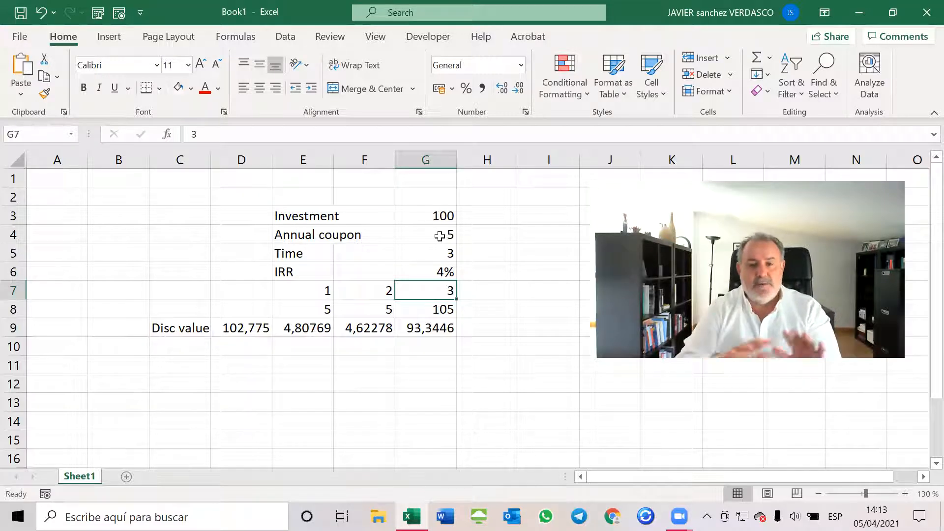
Build a rate series in E13:E22, entering 1% in E13 and +E13+0,01 in E14, filled down to 10% in E22
{"action": "left_click", "coordinate": [289, 401]}
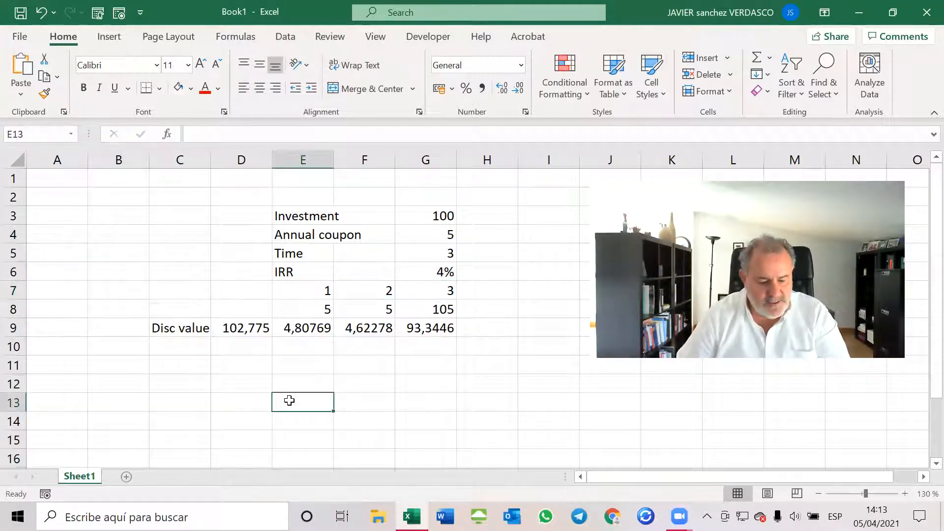
{"action": "type", "text": "1%"}
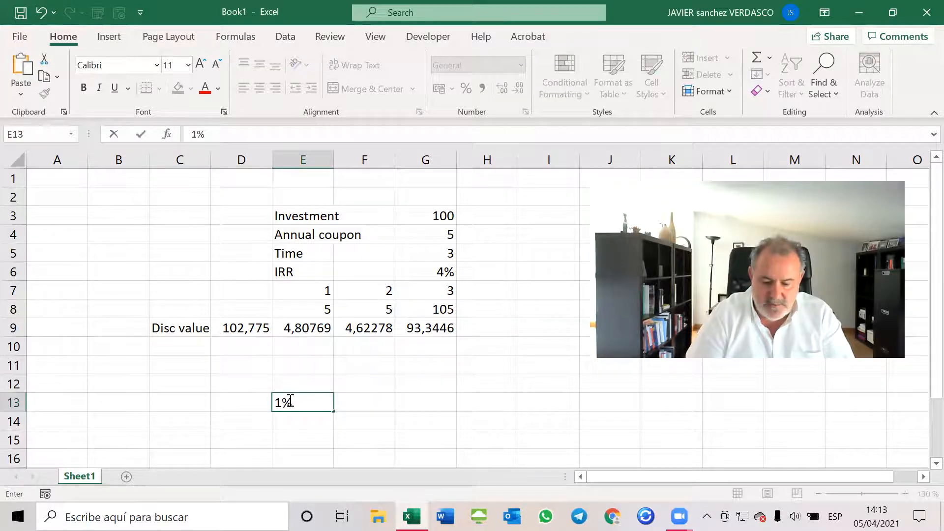
{"action": "key", "text": "Return"}
{"action": "type", "text": "+"}
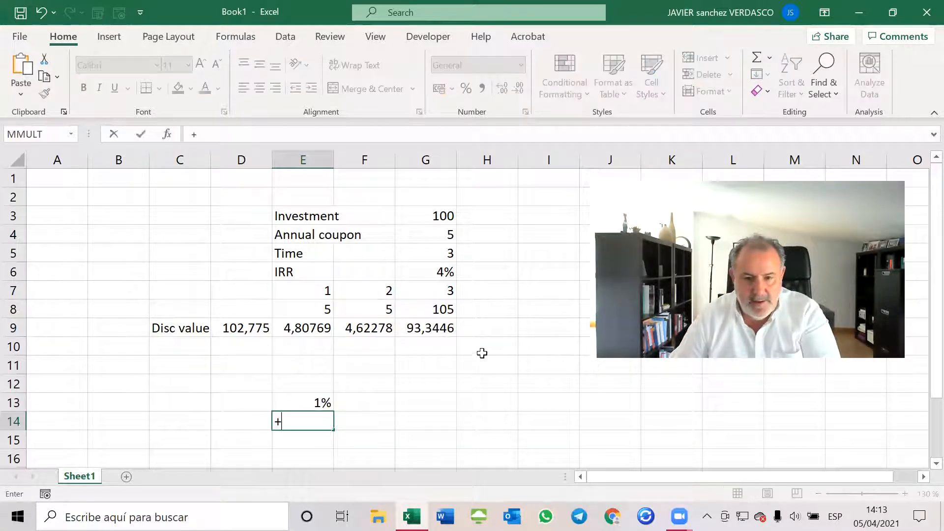
{"action": "left_click", "coordinate": [322, 401]}
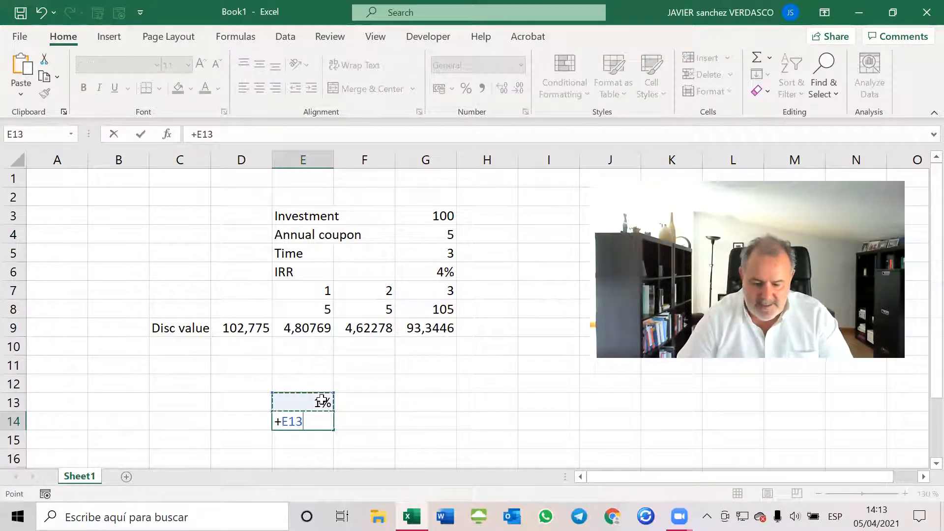
{"action": "type", "text": "+0"}
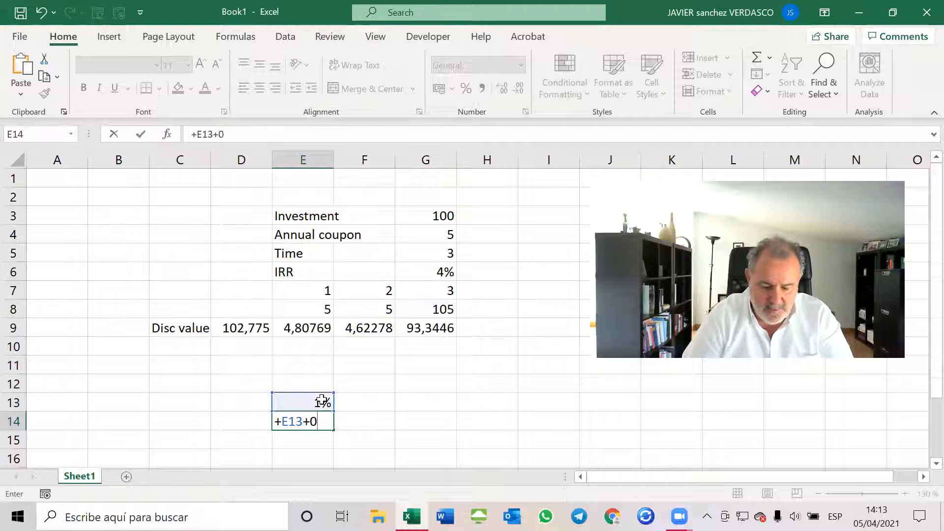
{"action": "type", "text": ",01"}
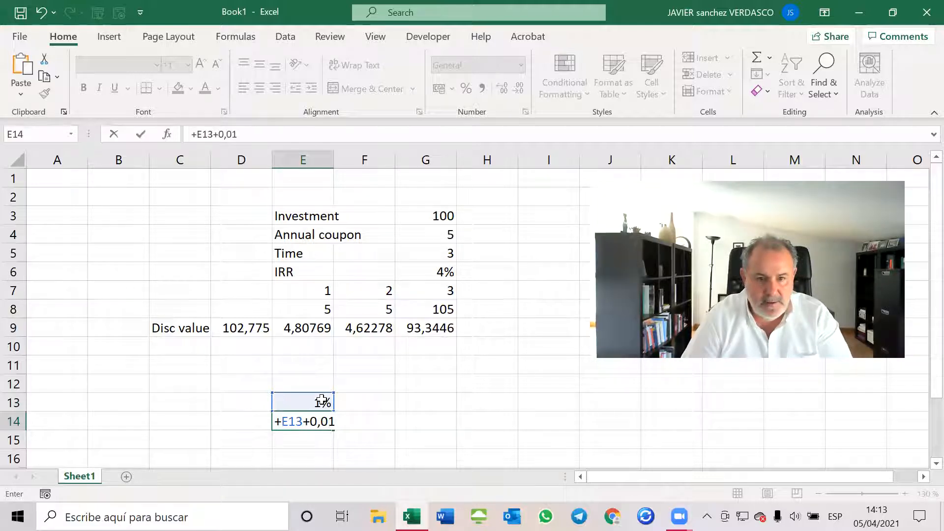
{"action": "key", "text": "Return"}
{"action": "left_click", "coordinate": [306, 421]}
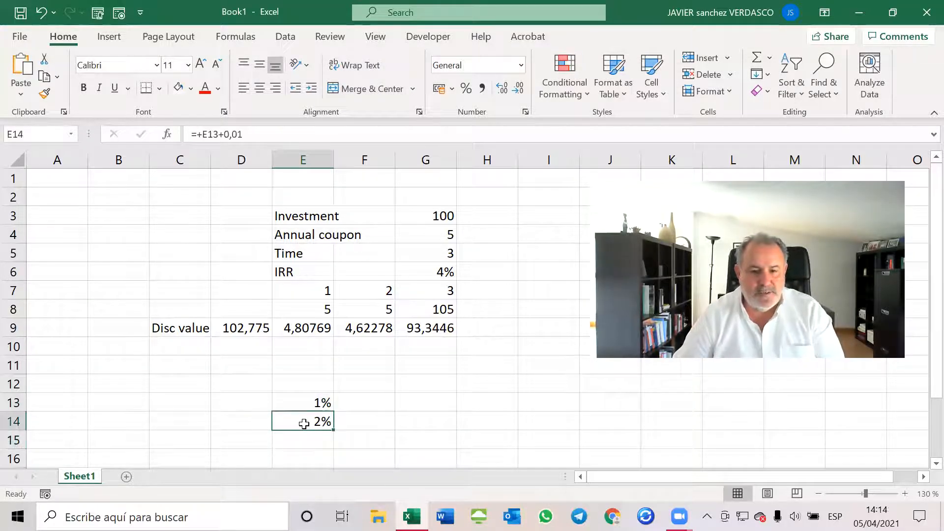
{"action": "mouse_move", "coordinate": [333, 430]}
{"action": "left_mouse_down"}
{"action": "mouse_move", "coordinate": [333, 477]}
{"action": "mouse_move", "coordinate": [330, 437]}
{"action": "left_mouse_up"}
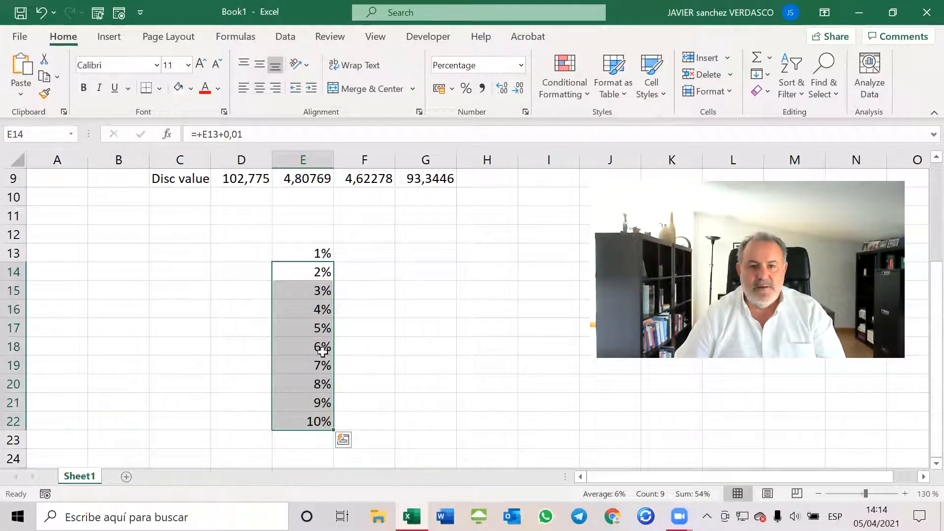
Shade the empty cells F13:F22 beside the rate series with the lightest gray fill
{"action": "left_click", "coordinate": [351, 255]}
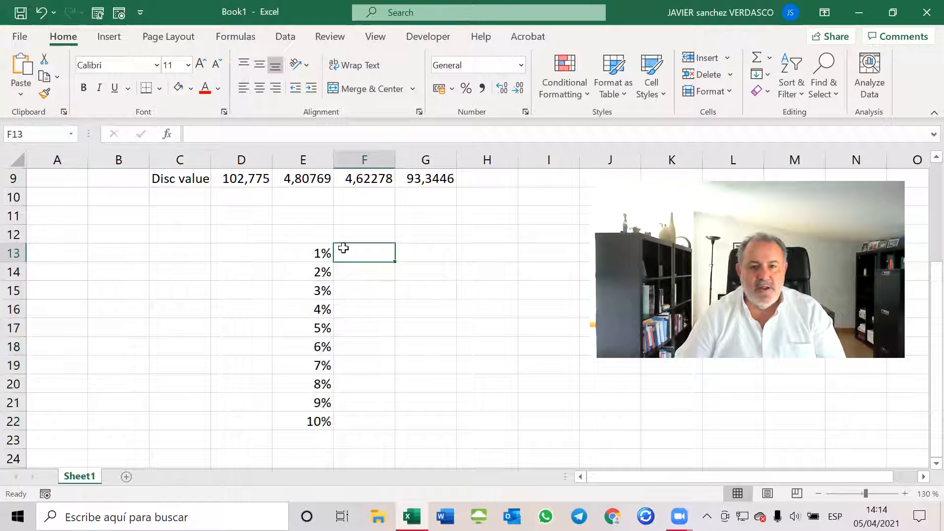
{"action": "left_click_drag", "start_coordinate": [357, 250], "coordinate": [363, 417]}
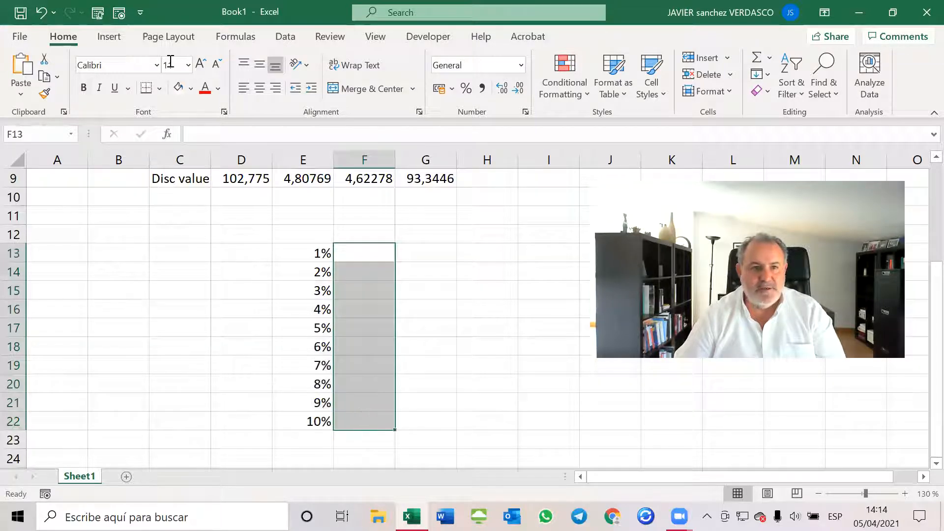
{"action": "left_click", "coordinate": [191, 89]}
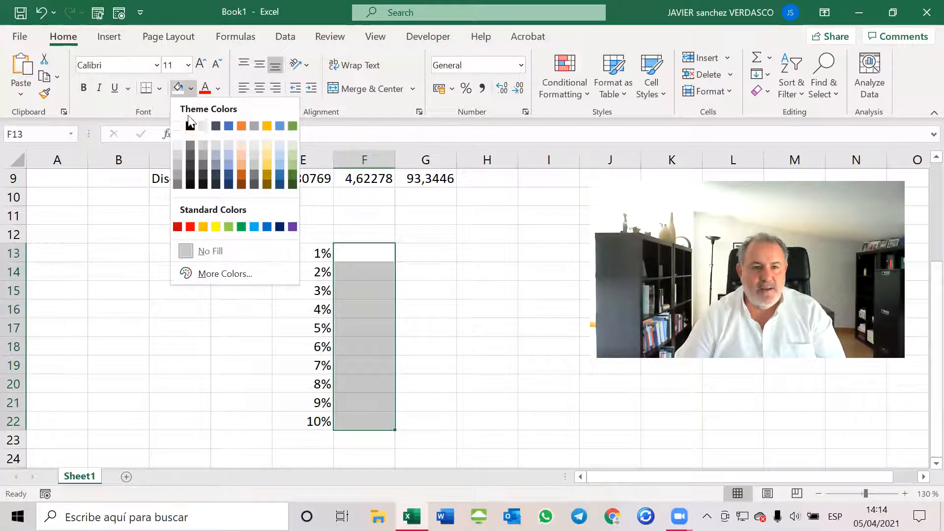
{"action": "left_click", "coordinate": [179, 144]}
{"action": "left_click", "coordinate": [460, 289]}
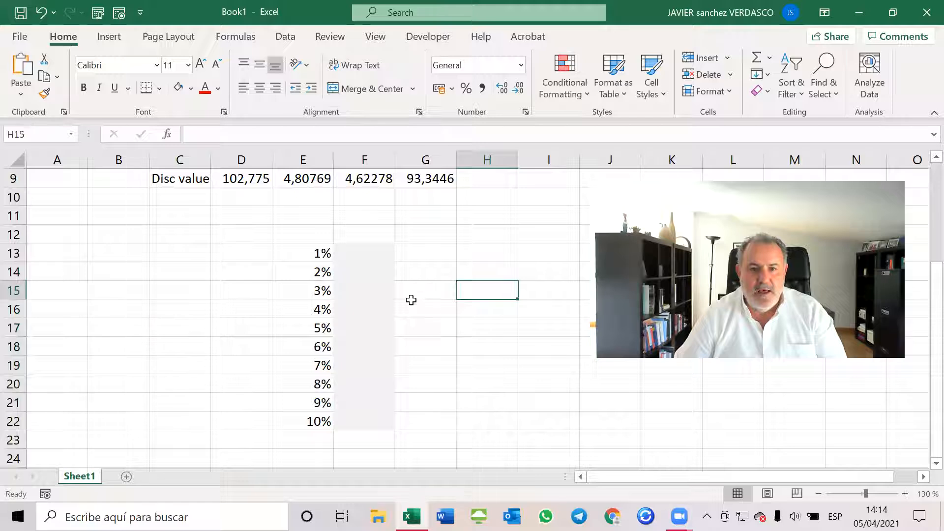
Apply the same light gray fill to the total discounted value in D9
{"action": "scroll", "coordinate": [394, 305], "scroll_direction": "up", "scroll_amount": 3}
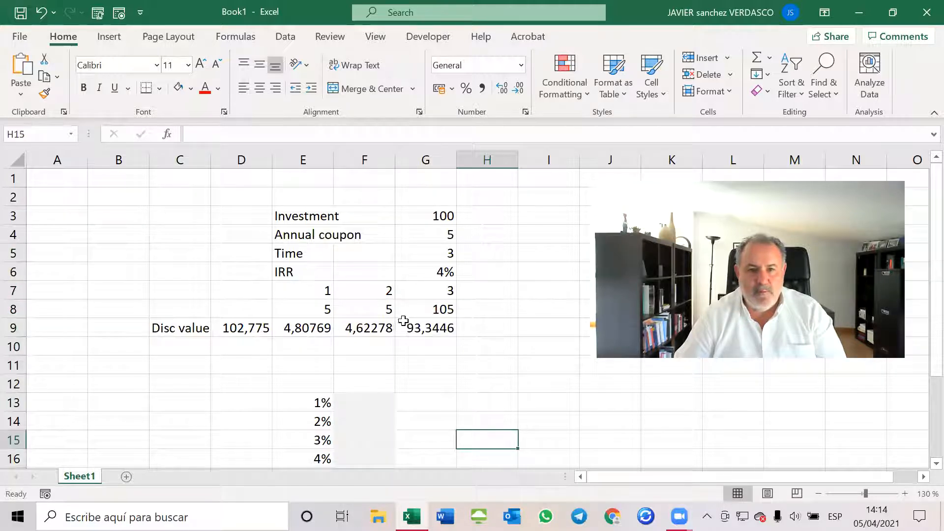
{"action": "left_click", "coordinate": [248, 331]}
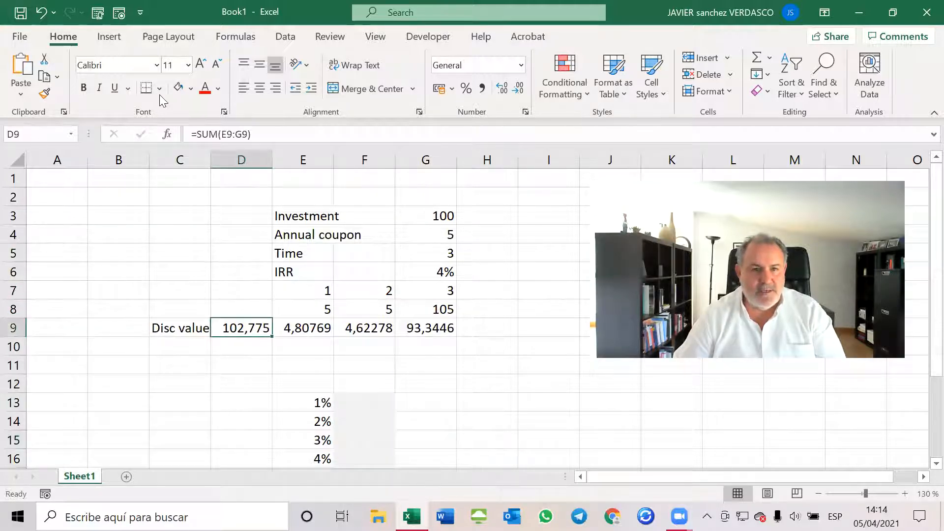
{"action": "left_click", "coordinate": [178, 88]}
{"action": "left_click", "coordinate": [231, 366]}
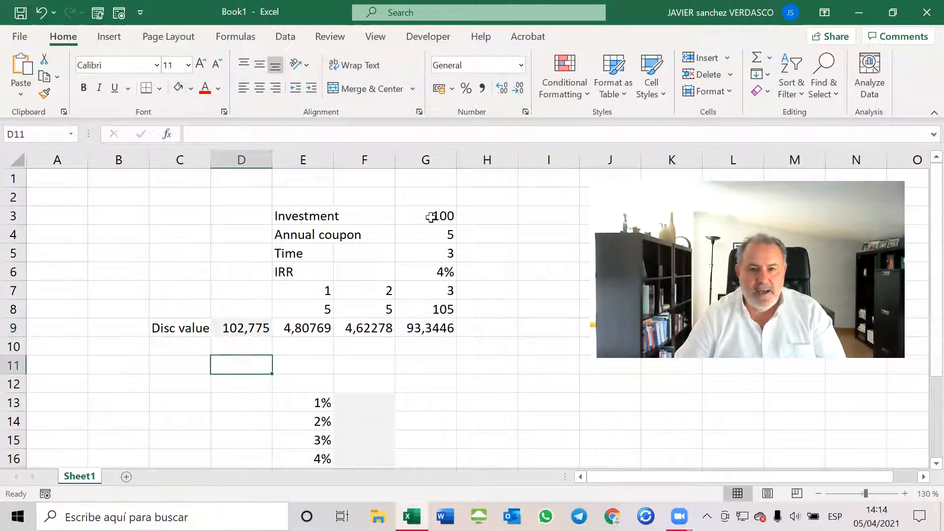
Set the IRR in G6 to 5%
{"action": "left_click", "coordinate": [441, 275]}
{"action": "type", "text": "5"}
{"action": "left_click", "coordinate": [515, 384]}
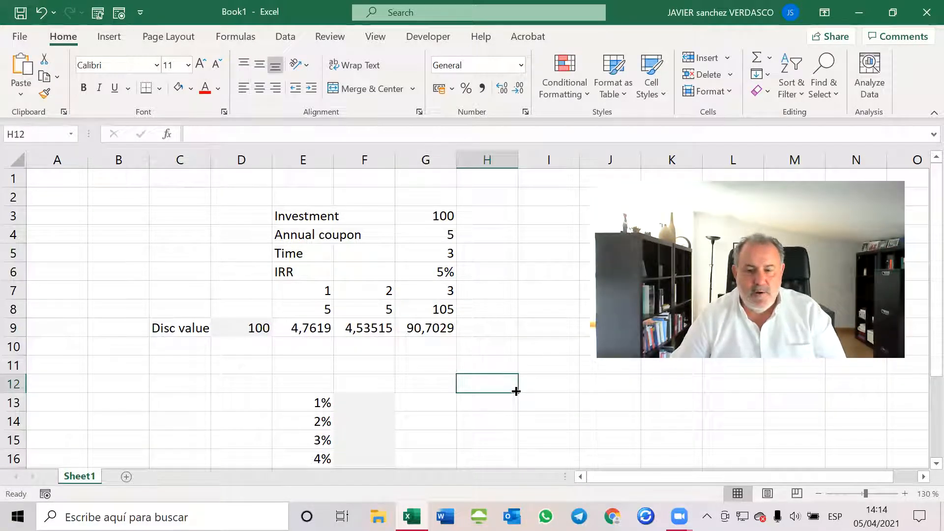
Move the rate series and its shaded column from E13:F22 up two rows to start at E11
{"action": "scroll", "coordinate": [516, 391], "scroll_direction": "down", "scroll_amount": 4}
{"action": "scroll", "coordinate": [516, 391], "scroll_direction": "up", "scroll_amount": 4}
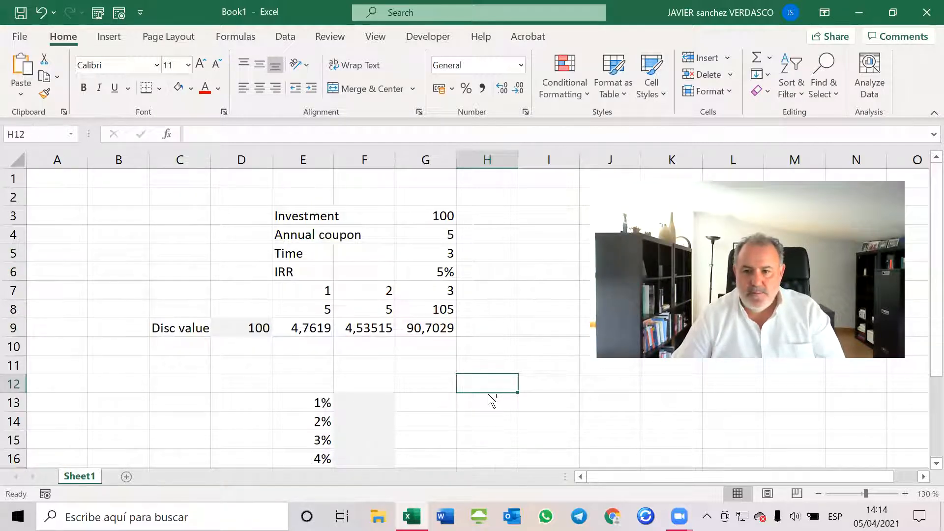
{"action": "scroll", "coordinate": [492, 401], "scroll_direction": "down", "scroll_amount": 1, "text": "ctrl"}
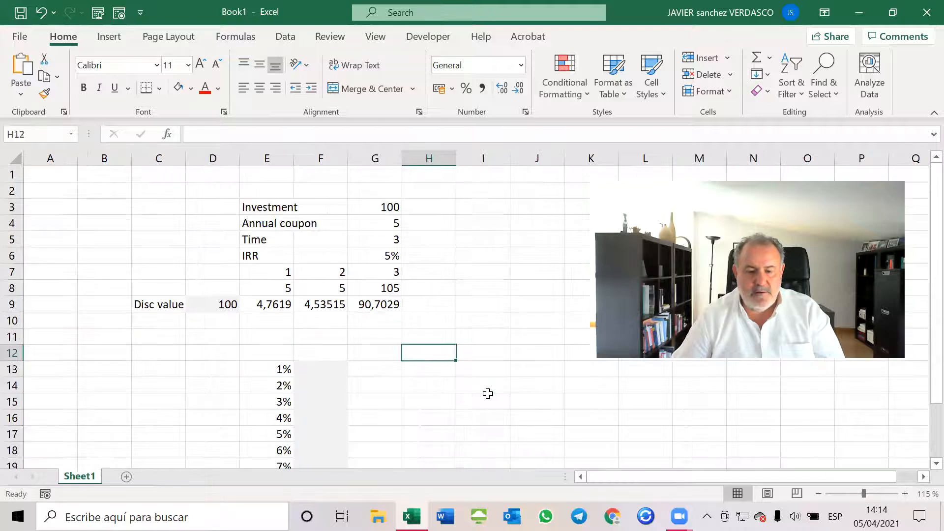
{"action": "left_click_drag", "start_coordinate": [285, 371], "coordinate": [320, 463]}
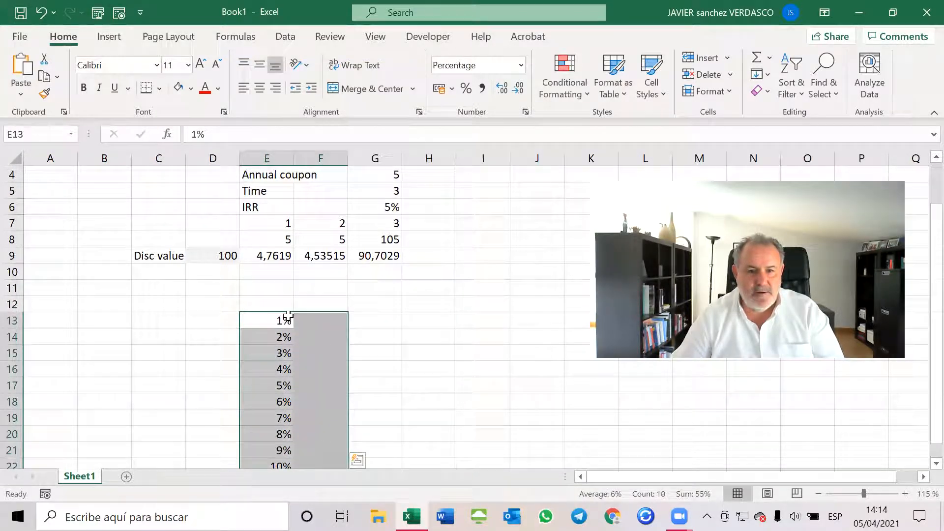
{"action": "left_click_drag", "start_coordinate": [289, 316], "coordinate": [262, 290]}
{"action": "left_click", "coordinate": [422, 384]}
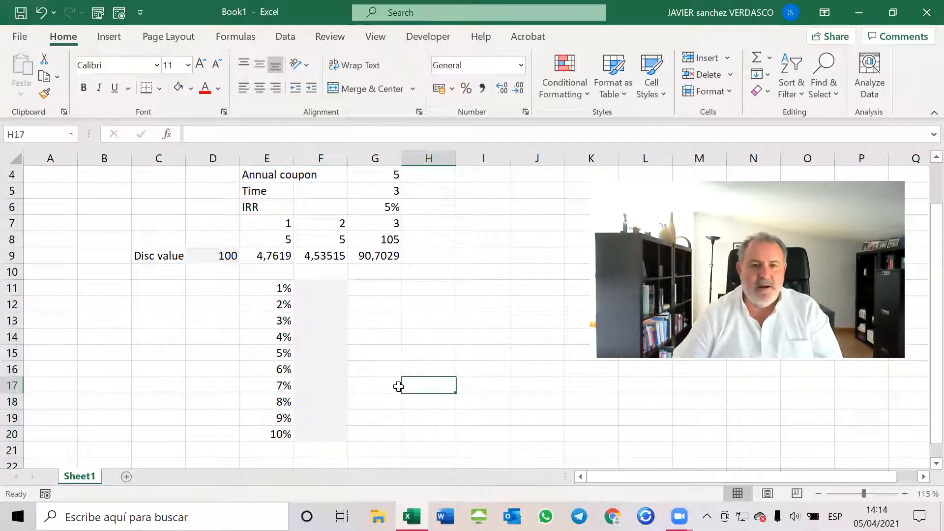
Start recording a macro named Priceyield, stored in This Workbook, with the description "eee"
{"action": "scroll", "coordinate": [392, 389], "scroll_direction": "up", "scroll_amount": 1}
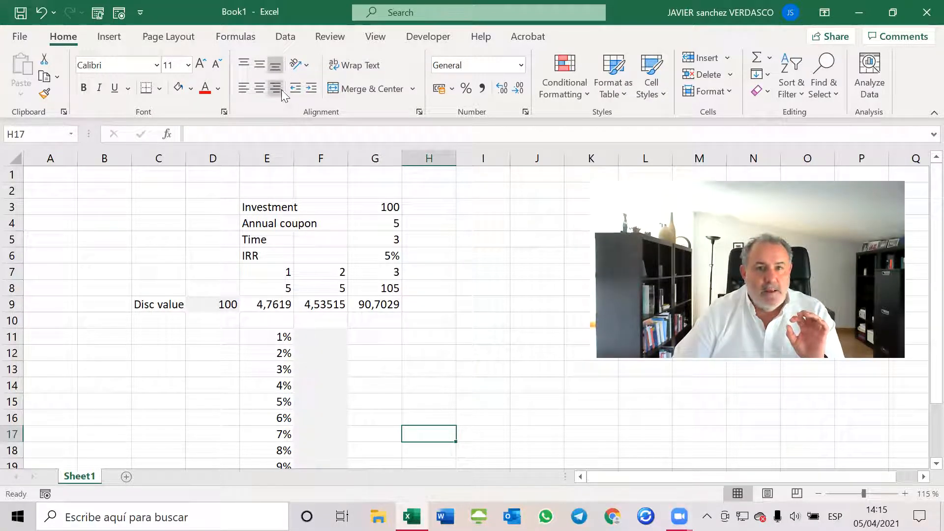
{"action": "left_click", "coordinate": [377, 38]}
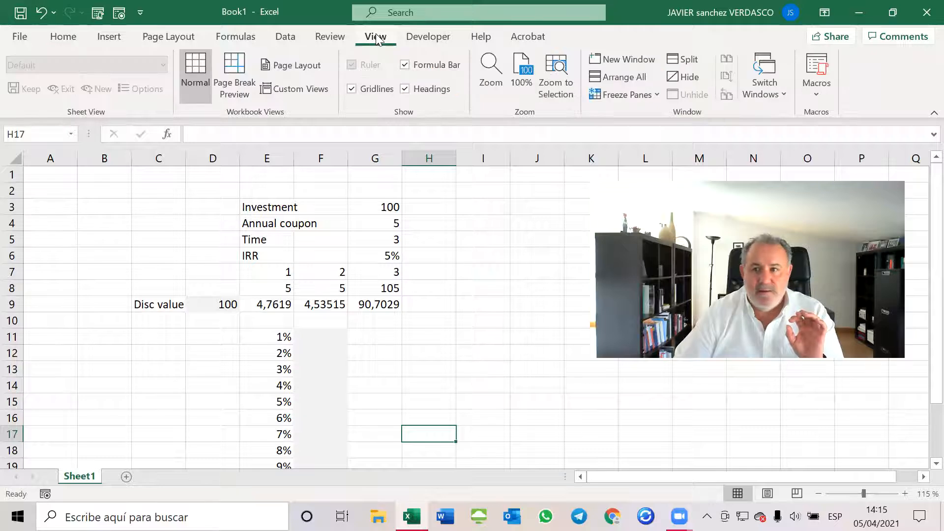
{"action": "left_click", "coordinate": [817, 92]}
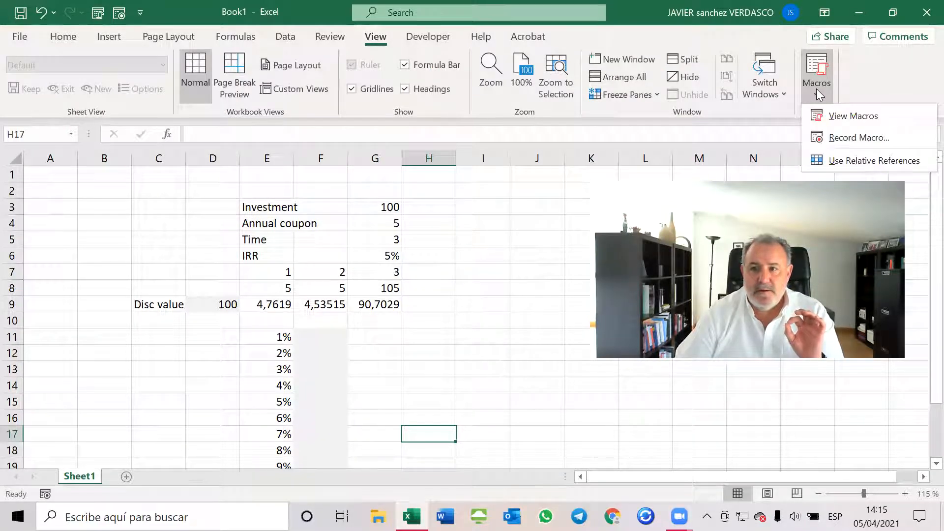
{"action": "left_click", "coordinate": [830, 136]}
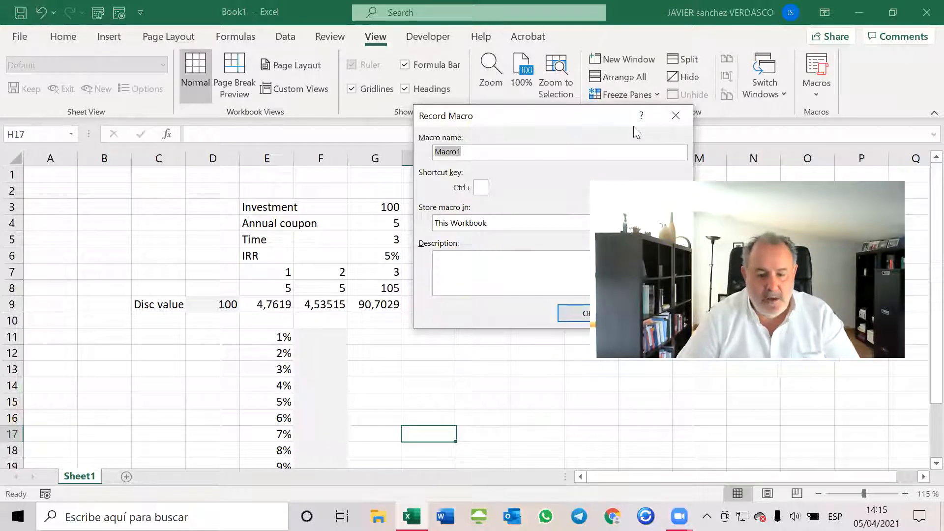
{"action": "type", "text": "P"}
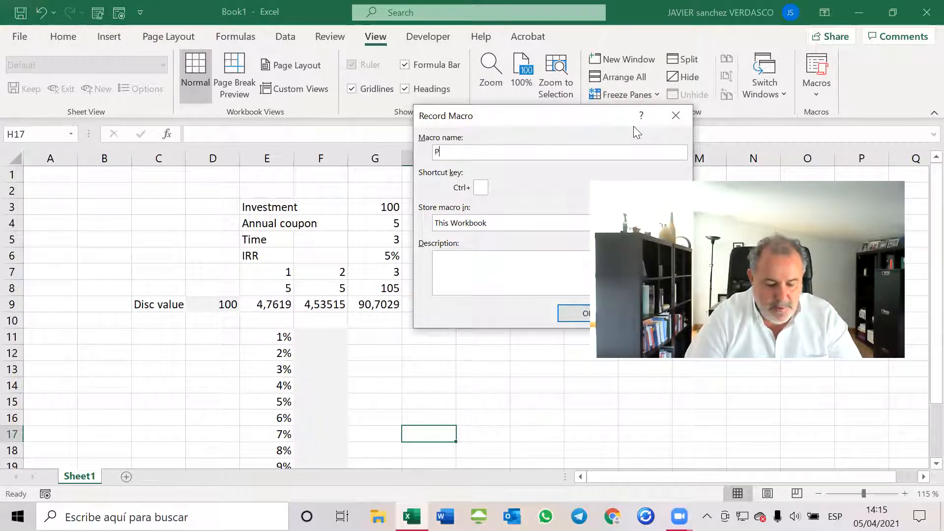
{"action": "type", "text": "riceyield"}
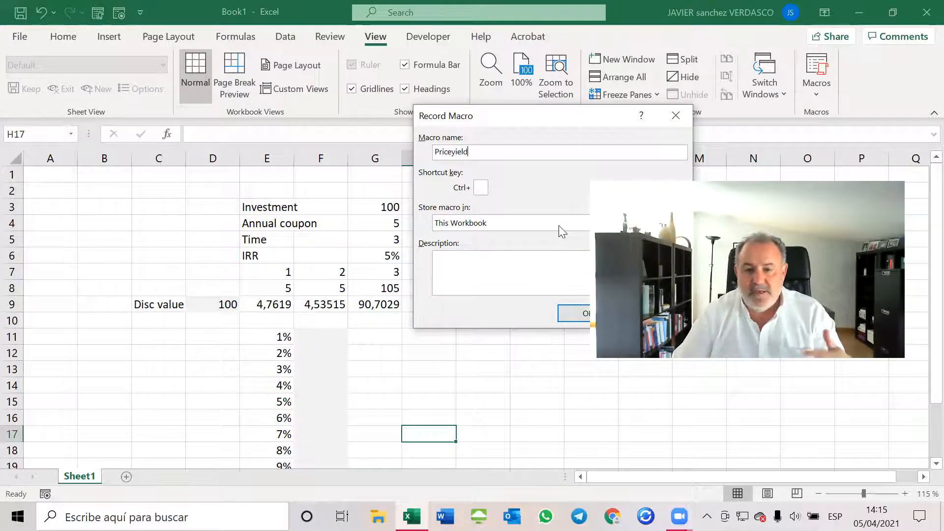
{"action": "left_click", "coordinate": [489, 274]}
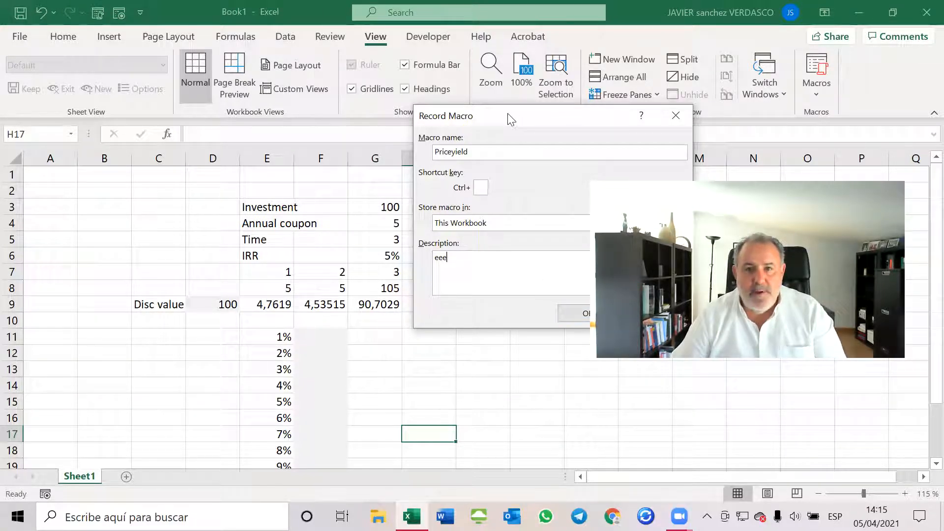
{"action": "left_click_drag", "start_coordinate": [511, 120], "coordinate": [464, 15]}
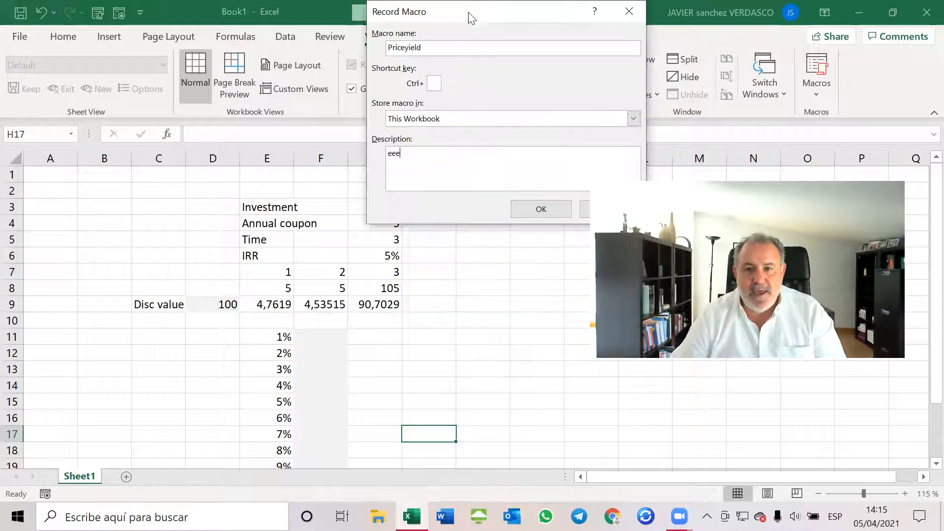
{"action": "left_click", "coordinate": [541, 210]}
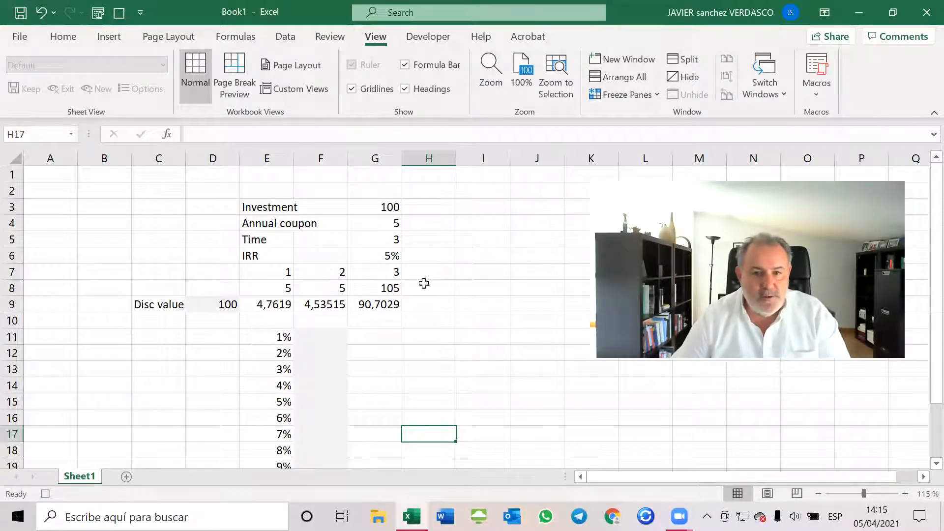
Copy the 1% rate from E11 and paste it as a value into the IRR cell G6
{"action": "left_click", "coordinate": [273, 338]}
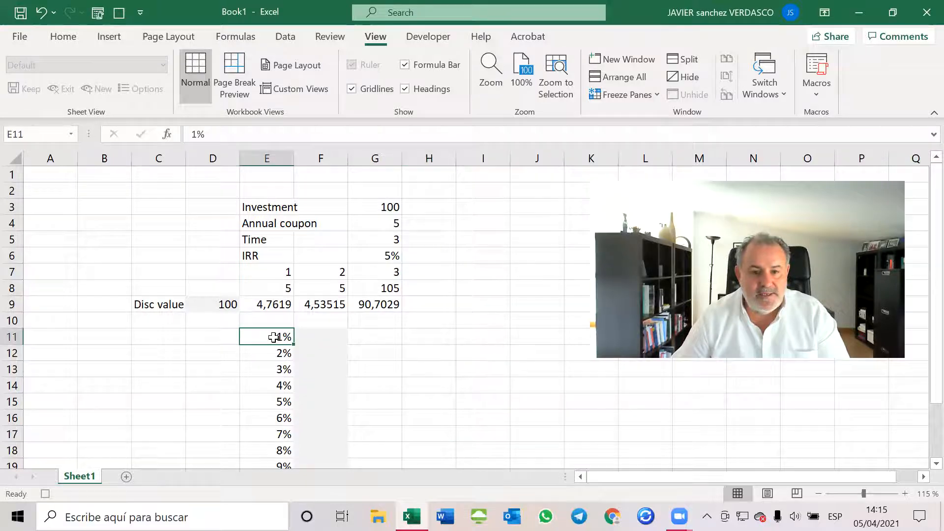
{"action": "right_click", "coordinate": [274, 337]}
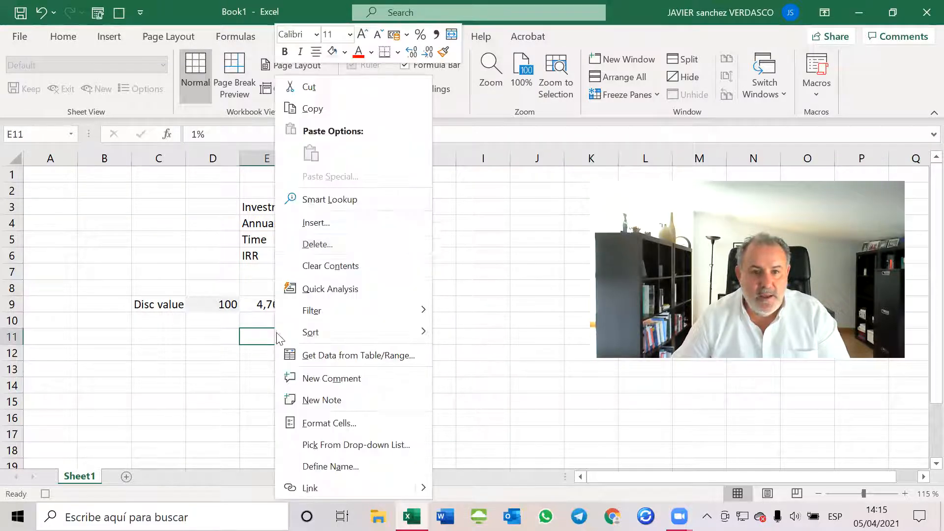
{"action": "left_click", "coordinate": [324, 103]}
{"action": "left_click", "coordinate": [374, 256]}
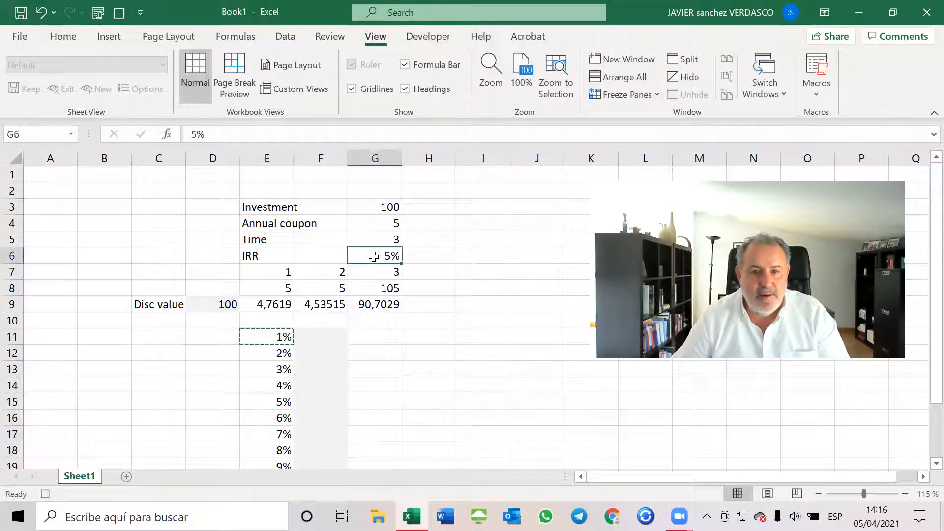
{"action": "right_click", "coordinate": [374, 256]}
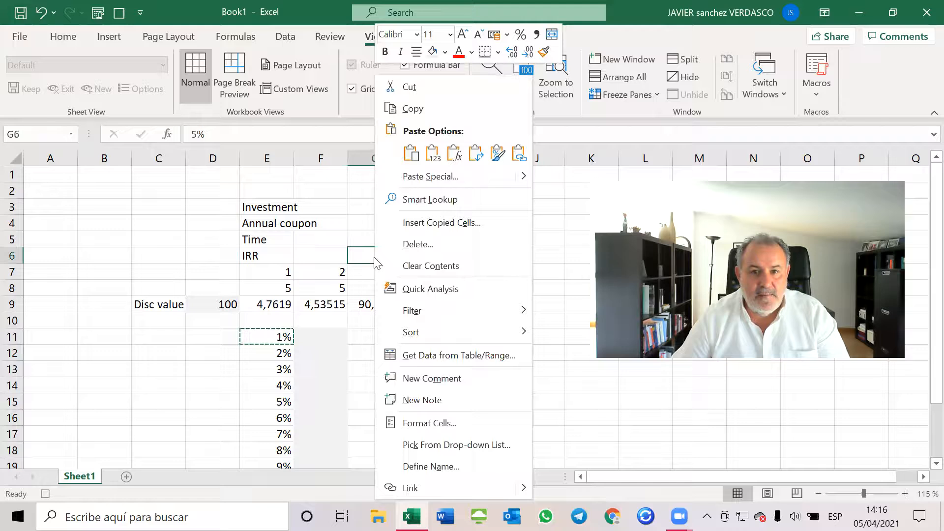
{"action": "left_click", "coordinate": [429, 153]}
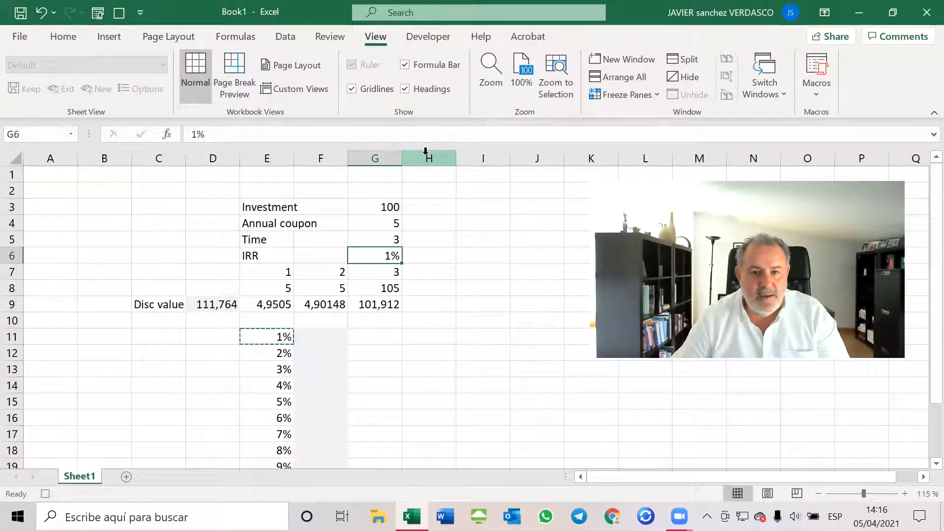
Copy the discounted value from D9 and paste it as a value into F11, beside the 1% rate
{"action": "left_click", "coordinate": [213, 303]}
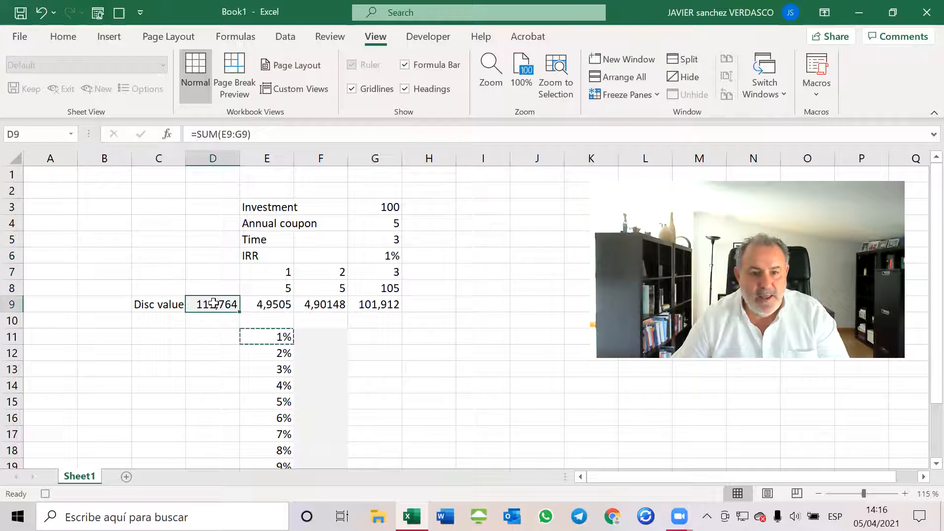
{"action": "right_click", "coordinate": [213, 303]}
{"action": "left_click", "coordinate": [262, 110]}
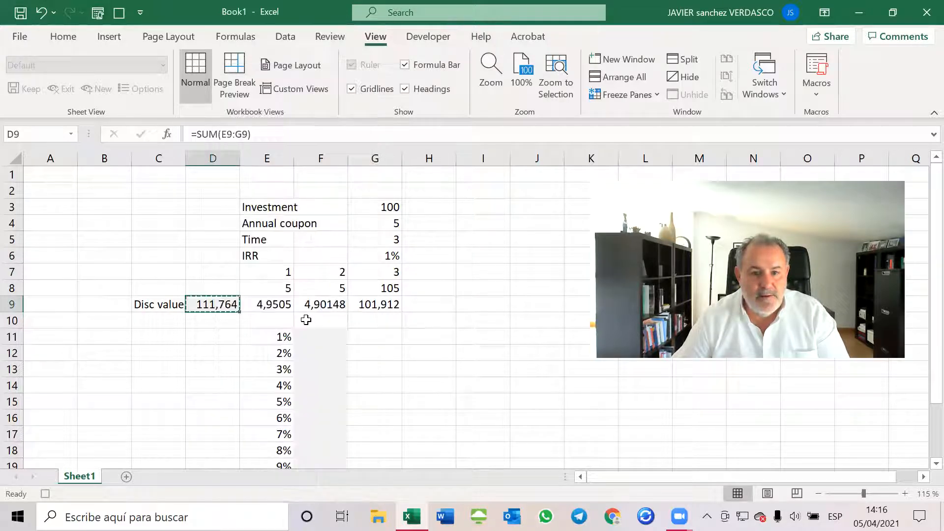
{"action": "left_click", "coordinate": [313, 335]}
{"action": "right_click", "coordinate": [313, 335]}
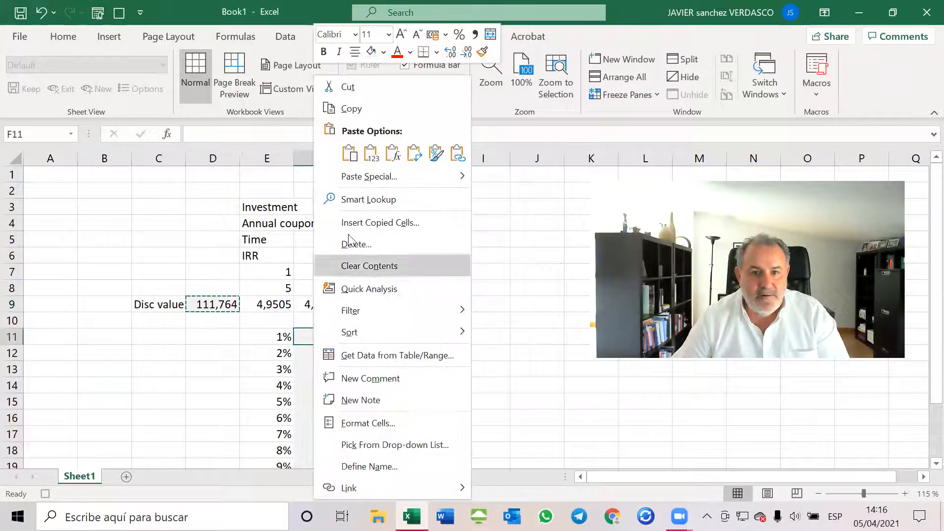
{"action": "left_click", "coordinate": [369, 152]}
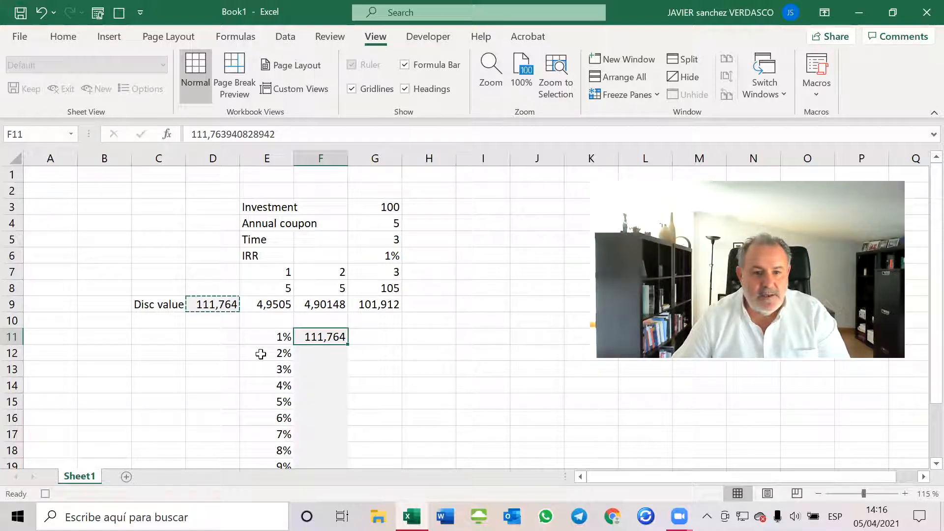
Copy the 2% rate from E12 and paste it as a value into the IRR cell G6
{"action": "left_click", "coordinate": [261, 354]}
{"action": "right_click", "coordinate": [260, 354]}
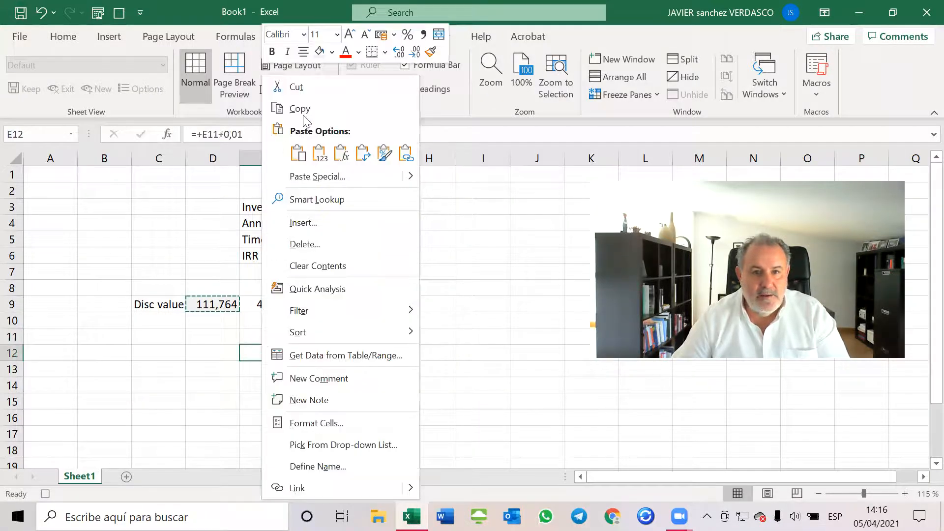
{"action": "left_click", "coordinate": [285, 106]}
{"action": "left_click", "coordinate": [369, 262]}
{"action": "right_click", "coordinate": [372, 263]}
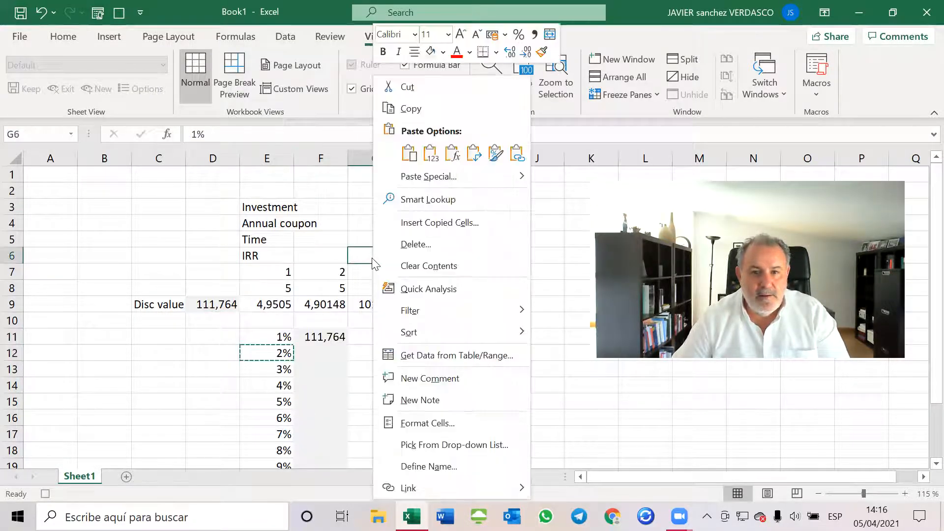
{"action": "left_click", "coordinate": [431, 153]}
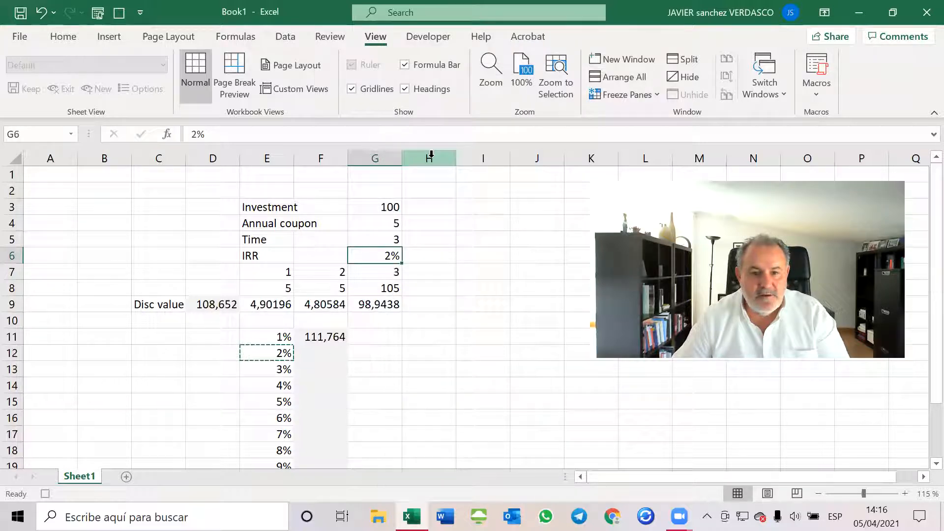
Copy the discounted value from D9 and paste it as a value into F12, beside the 2% rate
{"action": "left_click", "coordinate": [223, 305]}
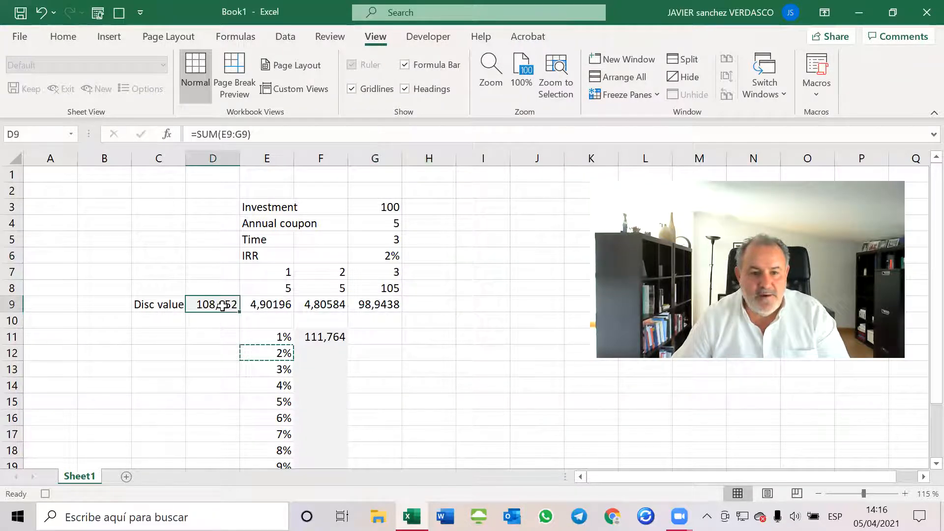
{"action": "right_click", "coordinate": [223, 305]}
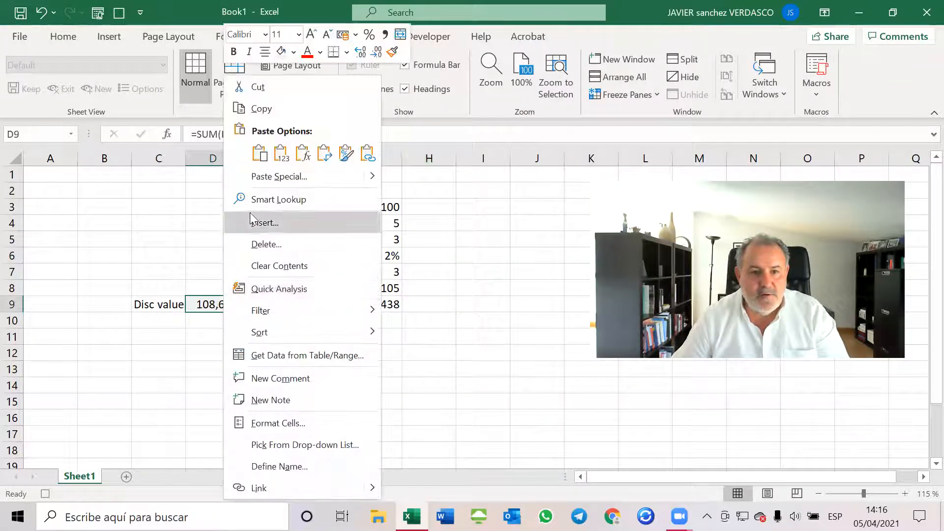
{"action": "left_click", "coordinate": [262, 109]}
{"action": "left_click", "coordinate": [317, 352]}
{"action": "right_click", "coordinate": [319, 353]}
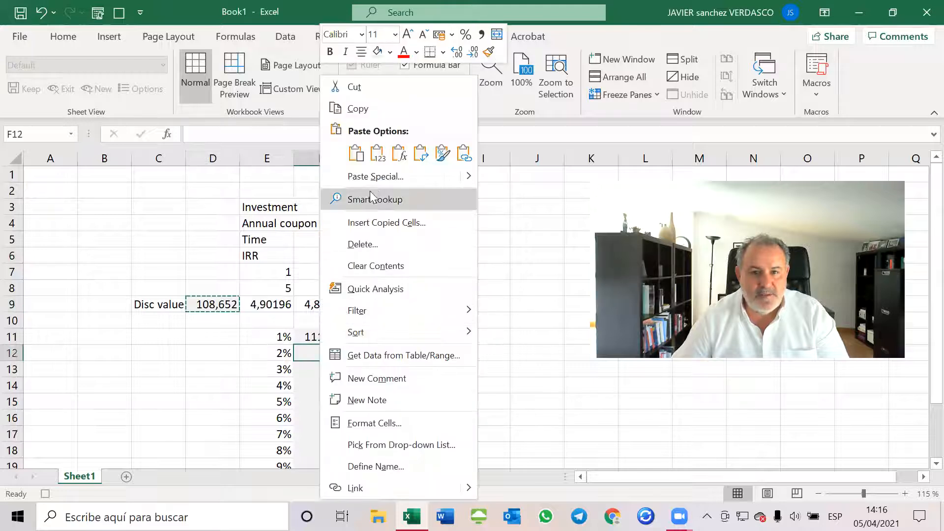
{"action": "left_click", "coordinate": [377, 154]}
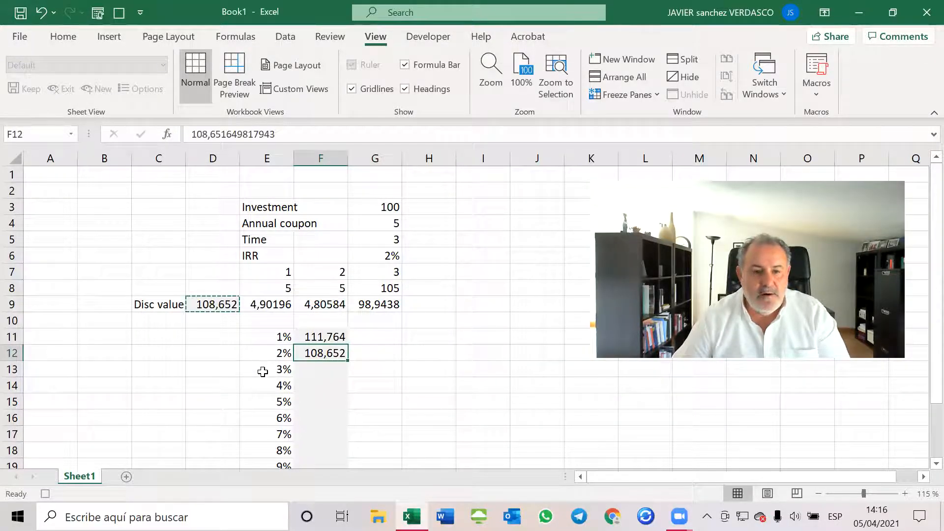
Copy the 3% rate from E13 and paste it as a value into the IRR cell G6
{"action": "left_click", "coordinate": [264, 371]}
{"action": "right_click", "coordinate": [264, 370]}
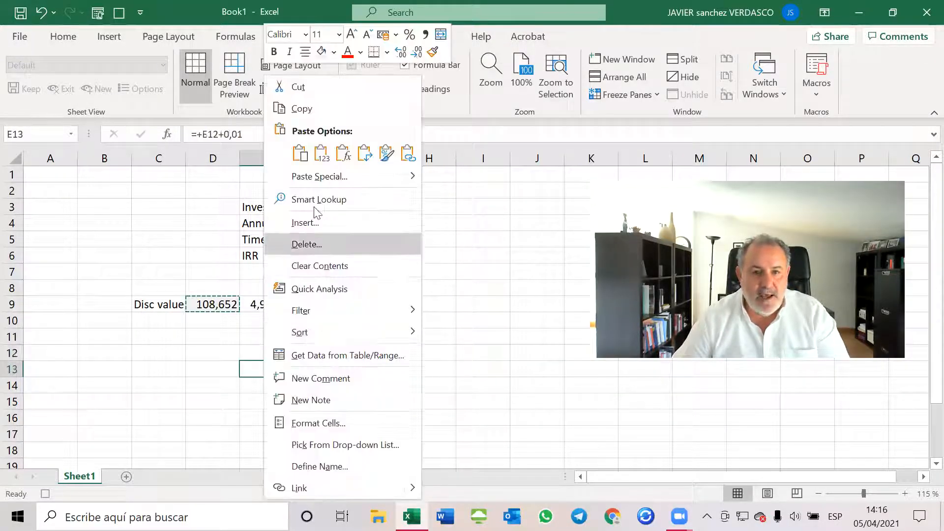
{"action": "left_click", "coordinate": [316, 109]}
{"action": "left_click", "coordinate": [366, 258]}
{"action": "right_click", "coordinate": [366, 258]}
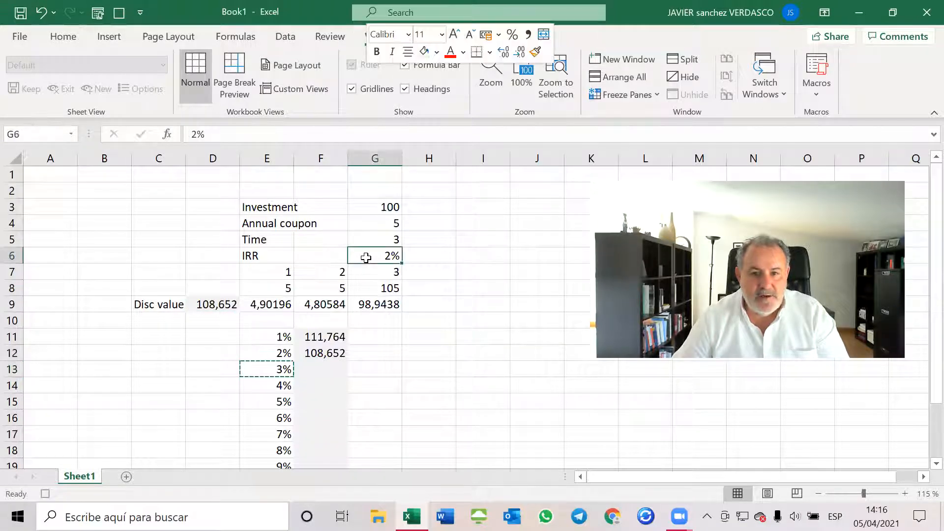
{"action": "left_click", "coordinate": [424, 155]}
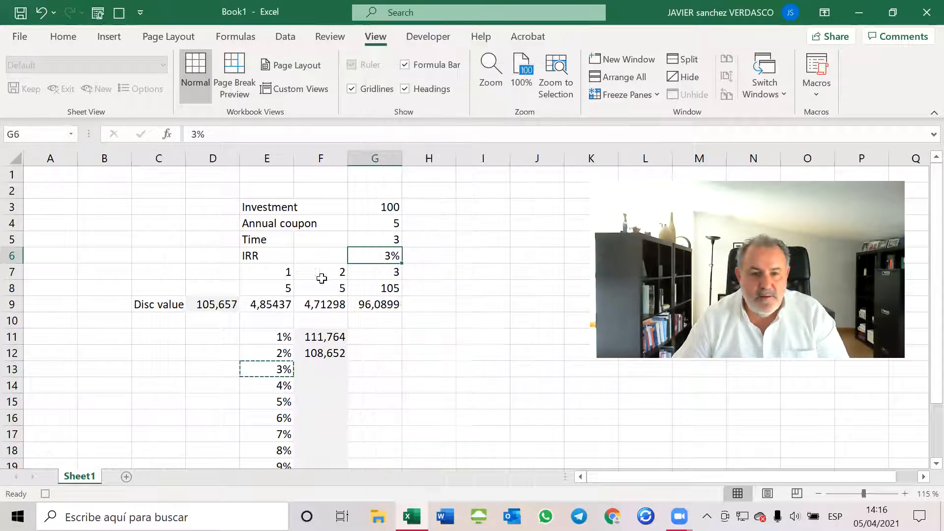
Copy the discounted value from D9 and paste it as a value into F13, beside the 3% rate
{"action": "left_click", "coordinate": [230, 304]}
{"action": "right_click", "coordinate": [230, 304]}
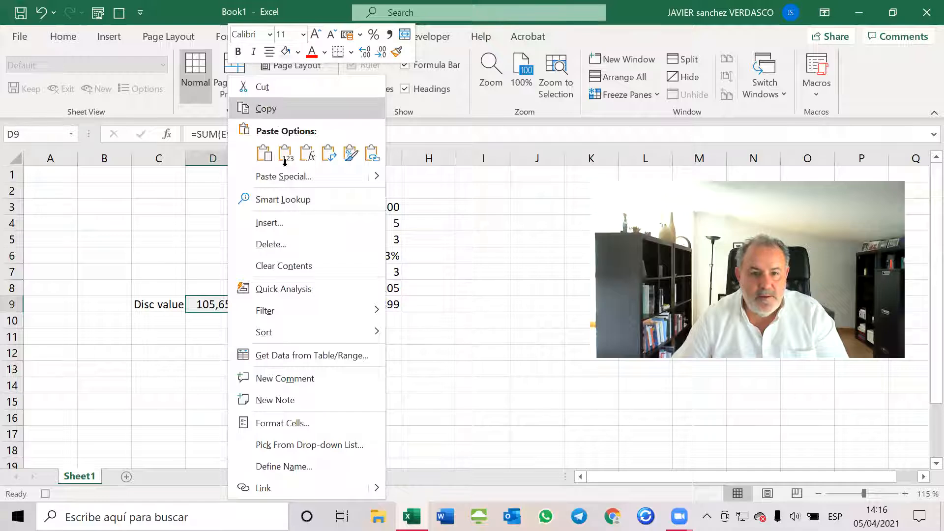
{"action": "left_click", "coordinate": [273, 111]}
{"action": "left_click", "coordinate": [317, 367]}
{"action": "right_click", "coordinate": [319, 367]}
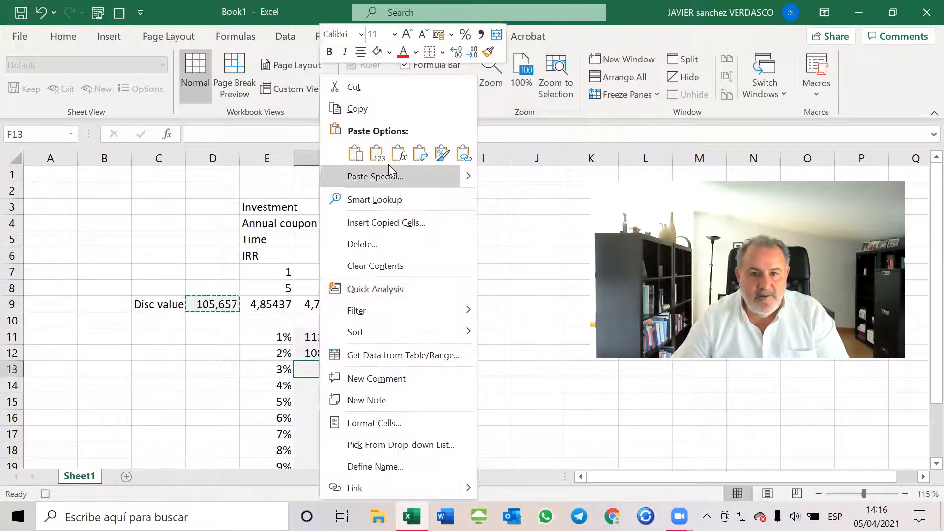
{"action": "left_click", "coordinate": [378, 154]}
Copy the 4% rate from E14 and paste it as a value into the IRR cell G6
{"action": "left_click", "coordinate": [281, 389]}
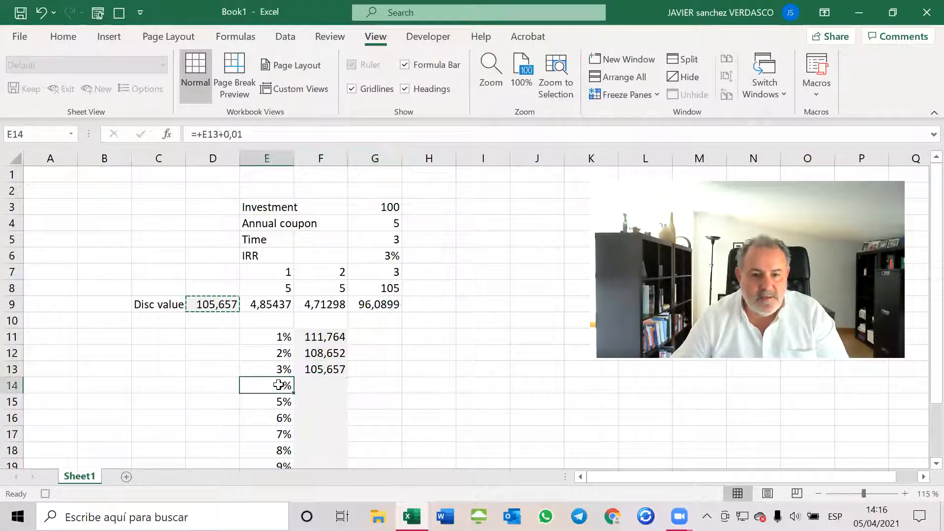
{"action": "right_click", "coordinate": [279, 387]}
{"action": "left_click", "coordinate": [324, 111]}
{"action": "left_click", "coordinate": [386, 255]}
{"action": "right_click", "coordinate": [386, 256]}
{"action": "left_click", "coordinate": [444, 154]}
Copy the discounted value from D9 and paste it as a value into F14, beside the 4% rate
{"action": "left_click", "coordinate": [214, 305]}
{"action": "right_click", "coordinate": [214, 304]}
{"action": "left_click", "coordinate": [252, 109]}
{"action": "left_click", "coordinate": [319, 384]}
{"action": "right_click", "coordinate": [320, 384]}
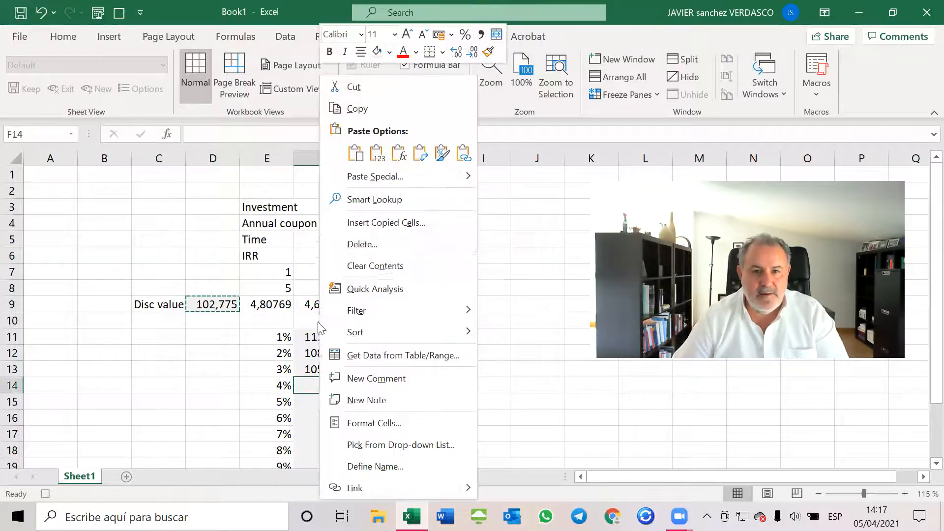
{"action": "left_click", "coordinate": [377, 154]}
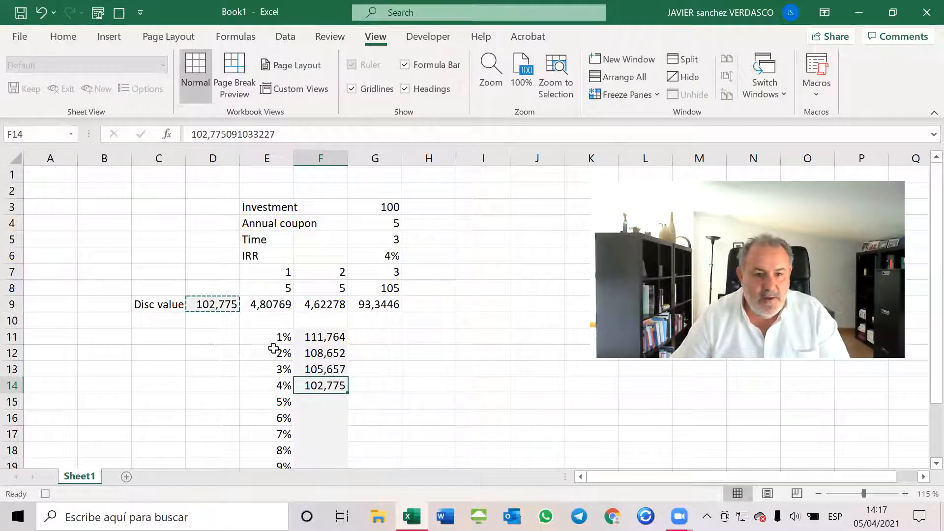
Copy the 5% rate from E15 and paste it as a value into the IRR cell G6
{"action": "left_click", "coordinate": [273, 401]}
{"action": "right_click", "coordinate": [273, 400]}
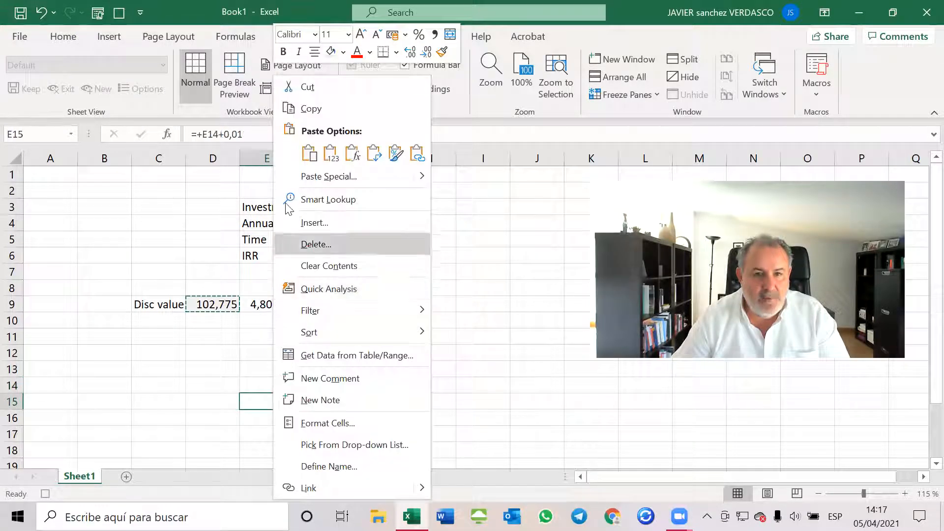
{"action": "left_click", "coordinate": [303, 108]}
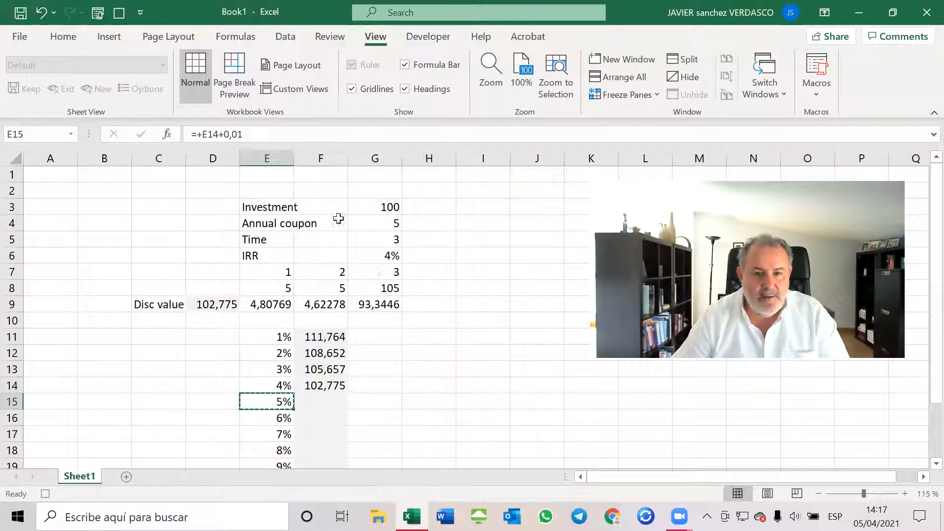
{"action": "left_click", "coordinate": [382, 256]}
{"action": "right_click", "coordinate": [383, 256]}
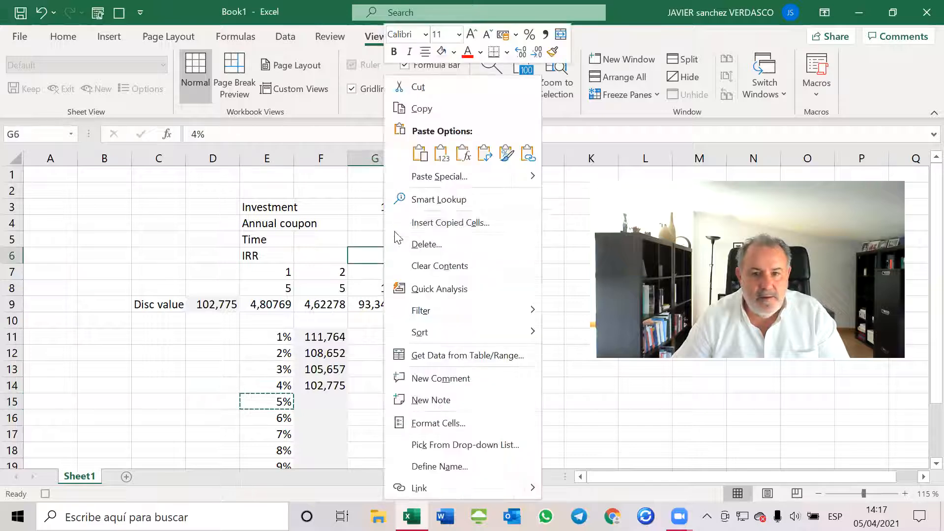
{"action": "left_click", "coordinate": [442, 157]}
Copy the discounted value from D9 and paste it as a value into F15, beside the 5% rate
{"action": "left_click", "coordinate": [228, 304]}
{"action": "right_click", "coordinate": [228, 303]}
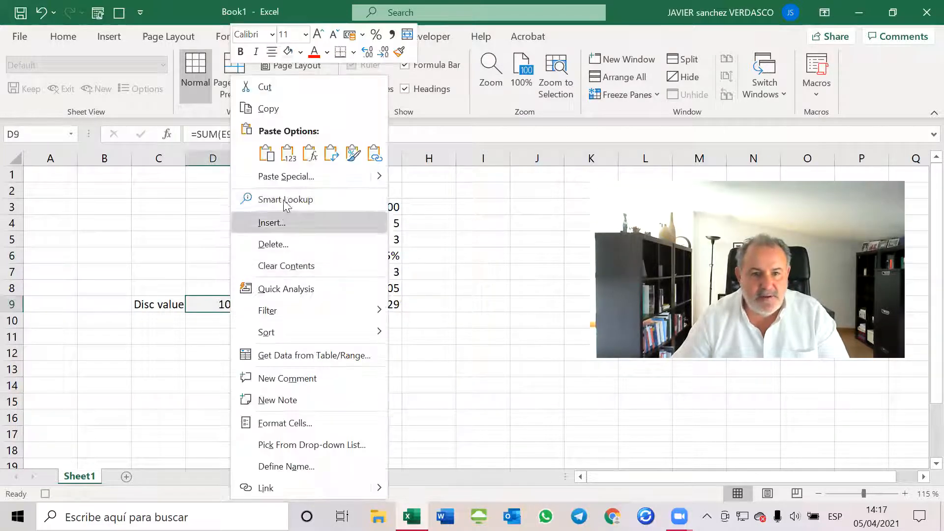
{"action": "left_click", "coordinate": [268, 108]}
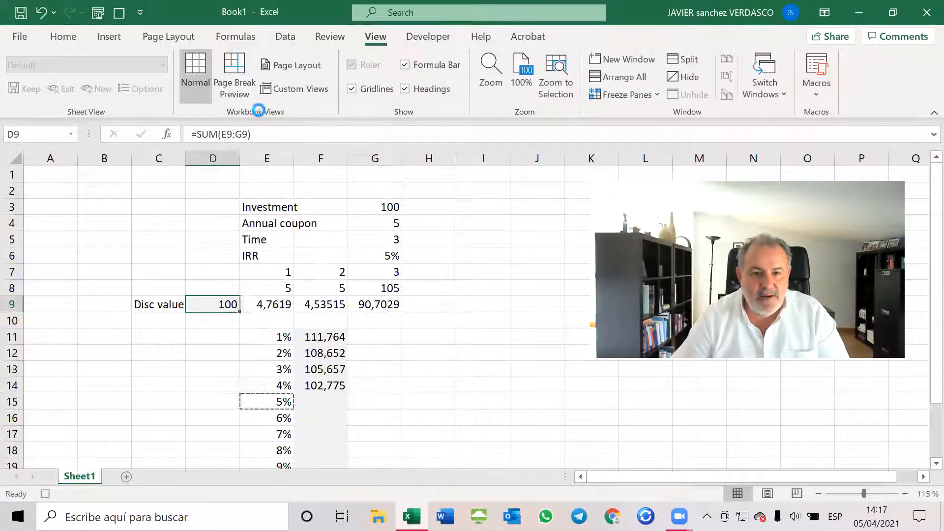
{"action": "left_click", "coordinate": [309, 403]}
{"action": "right_click", "coordinate": [309, 404]}
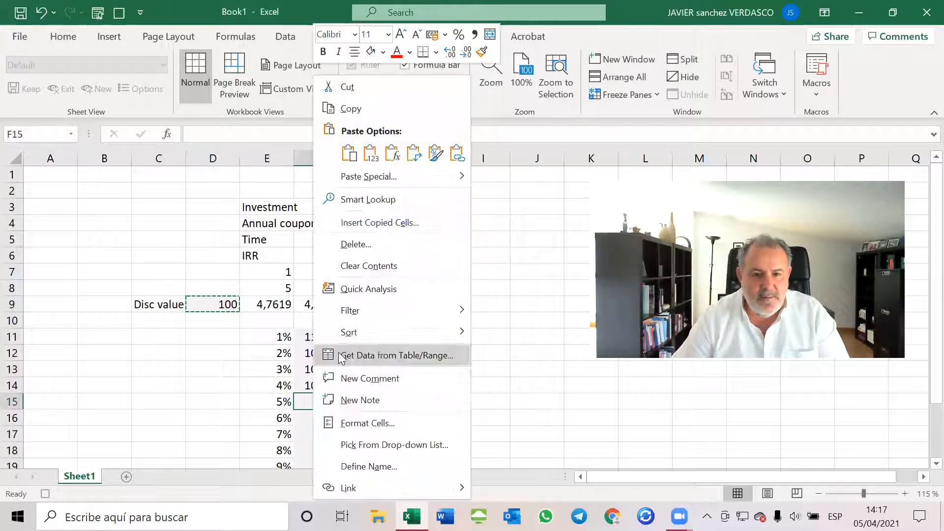
{"action": "left_click", "coordinate": [371, 156]}
Copy the 6% rate from E16 and paste it as a value into the IRR cell G6
{"action": "left_click", "coordinate": [278, 417]}
{"action": "right_click", "coordinate": [278, 417]}
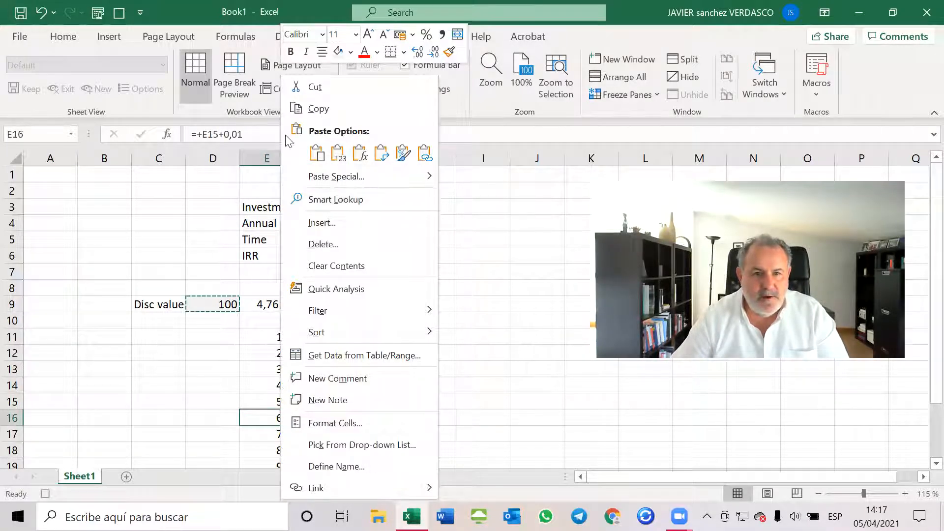
{"action": "left_click", "coordinate": [310, 108]}
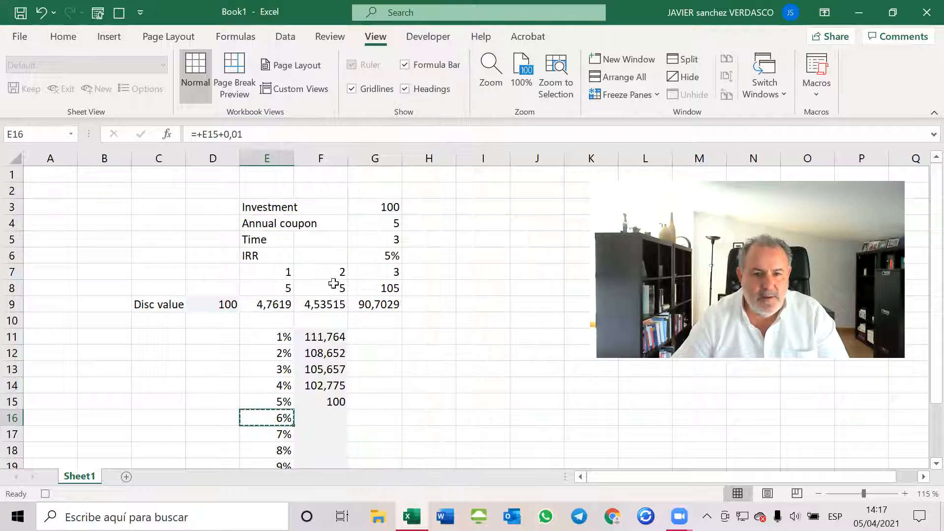
{"action": "left_click", "coordinate": [384, 253]}
{"action": "right_click", "coordinate": [385, 254]}
{"action": "left_click", "coordinate": [438, 153]}
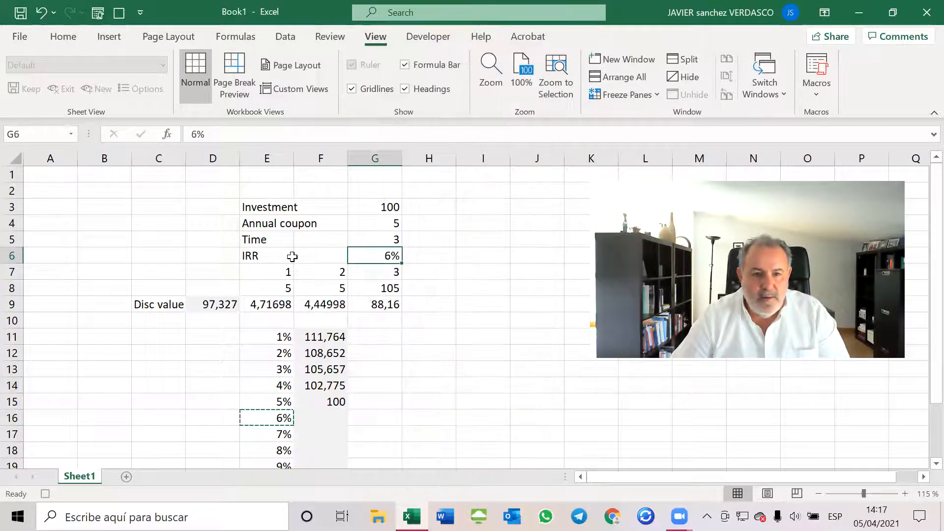
Copy the discounted value from D9 and paste it as a value into F16, beside the 6% rate
{"action": "left_click", "coordinate": [227, 305]}
{"action": "right_click", "coordinate": [227, 305]}
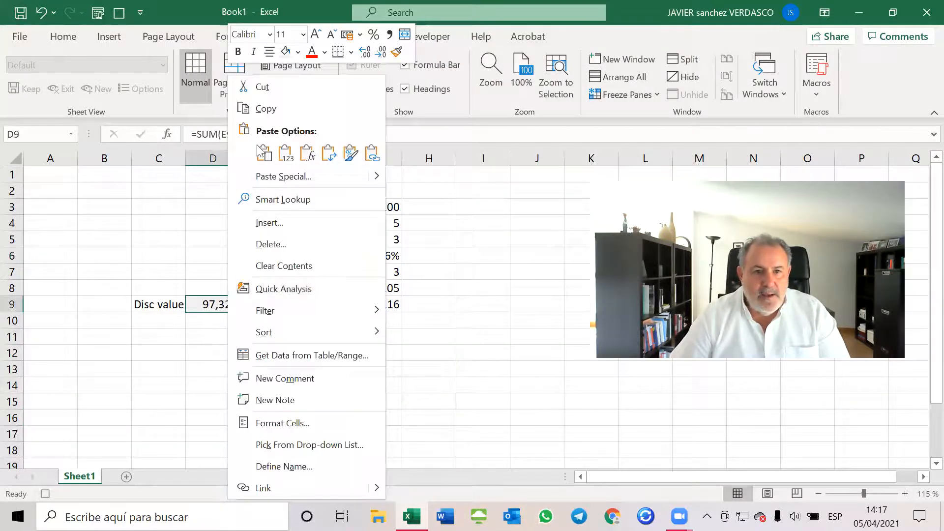
{"action": "left_click", "coordinate": [263, 113]}
{"action": "left_click", "coordinate": [316, 416]}
{"action": "right_click", "coordinate": [317, 416]}
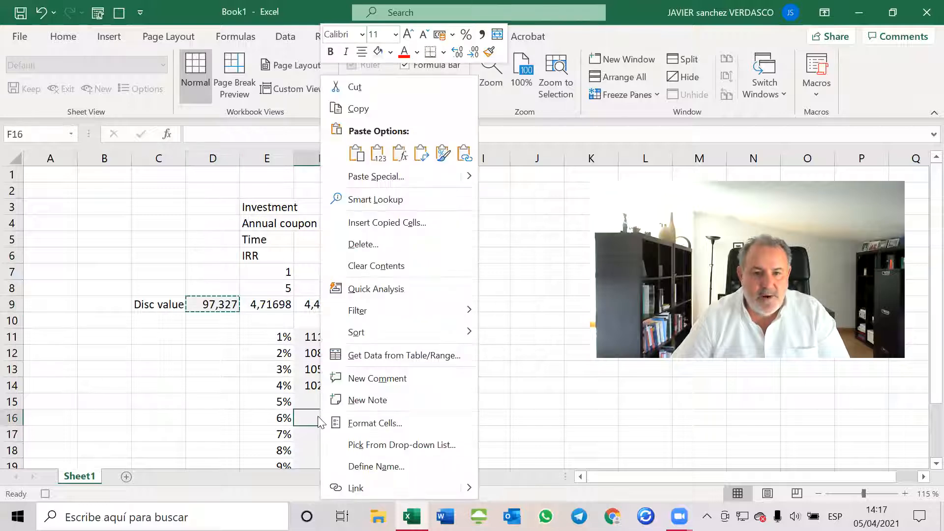
{"action": "left_click", "coordinate": [377, 153]}
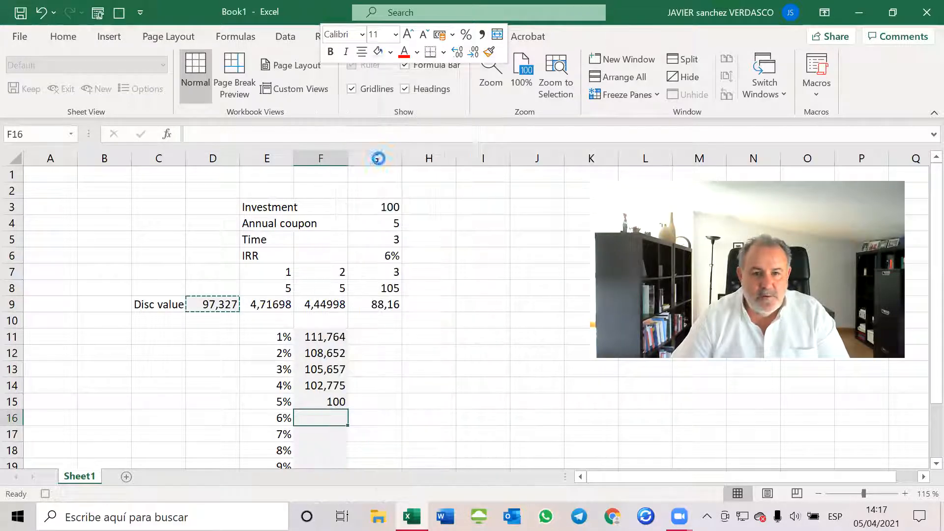
Copy the 7% rate from E17 and paste it as a value into the IRR cell G6
{"action": "left_click", "coordinate": [278, 433]}
{"action": "right_click", "coordinate": [279, 433]}
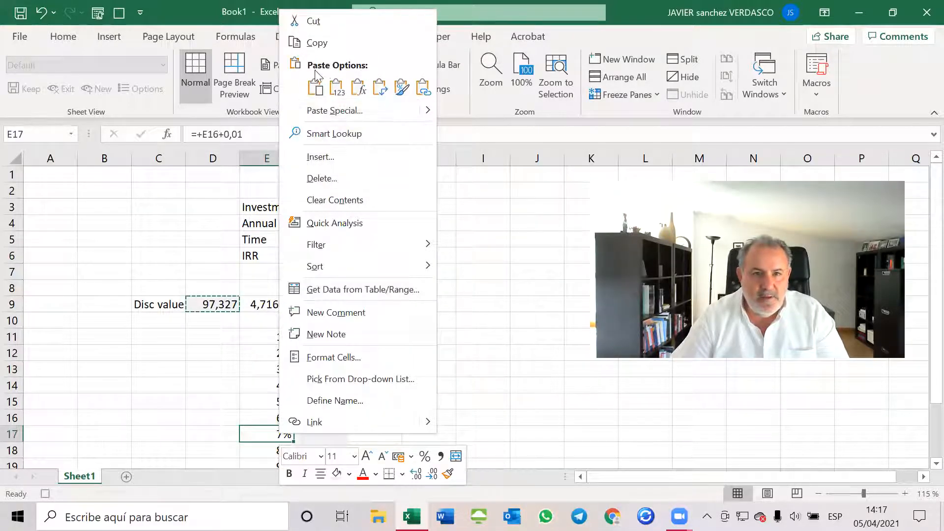
{"action": "left_click", "coordinate": [325, 44]}
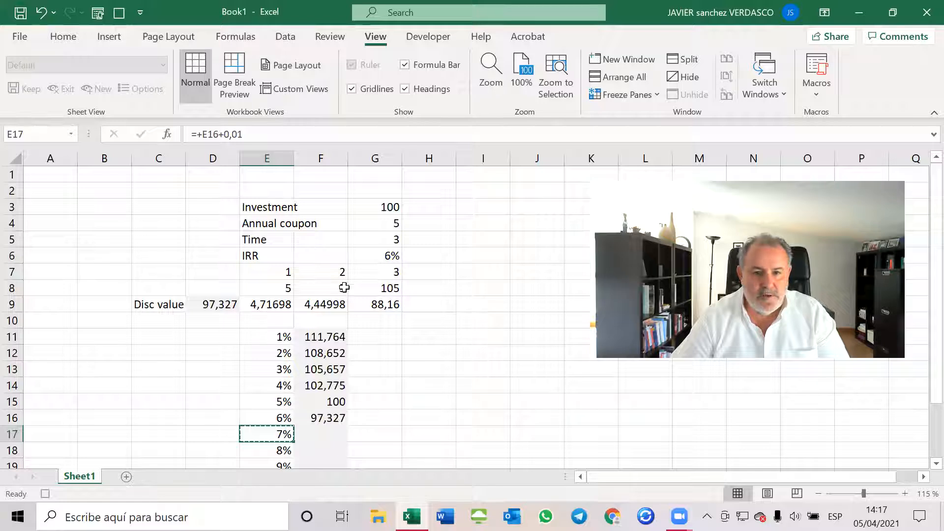
{"action": "left_click", "coordinate": [385, 259]}
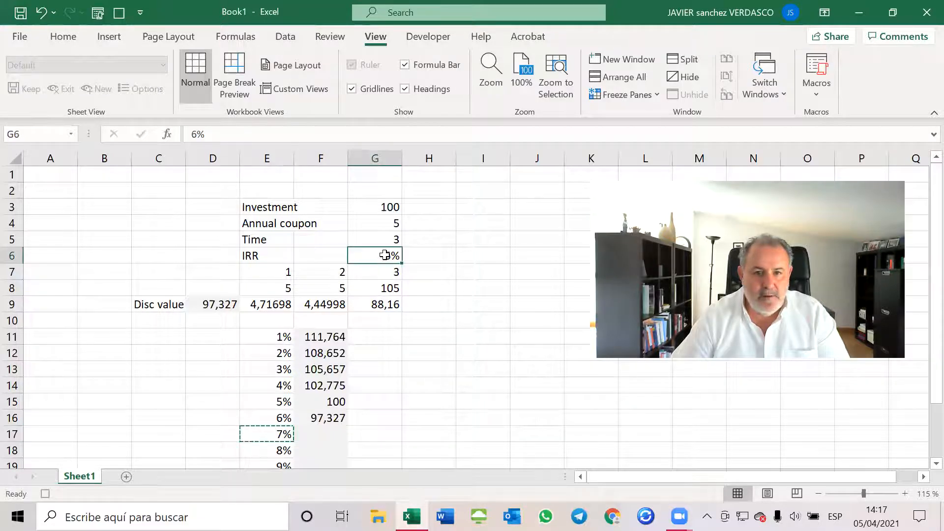
{"action": "right_click", "coordinate": [385, 256]}
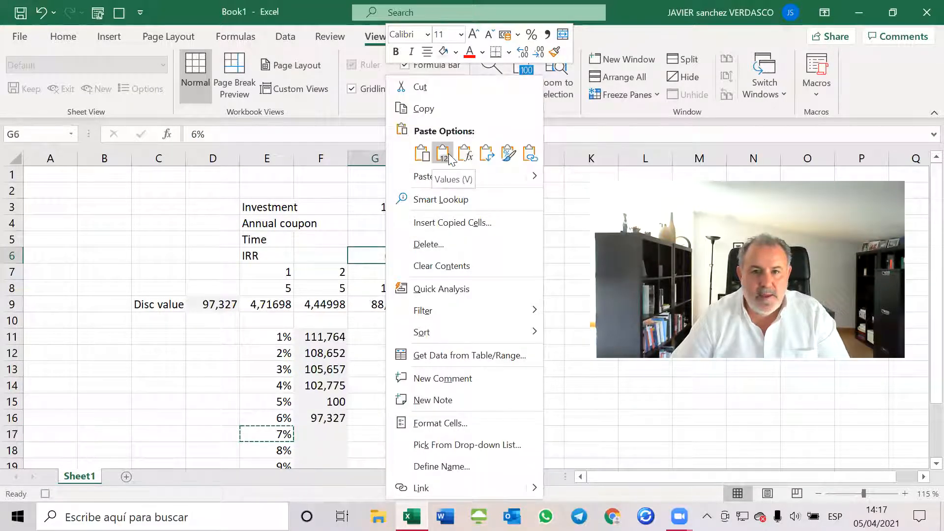
{"action": "left_click", "coordinate": [445, 157]}
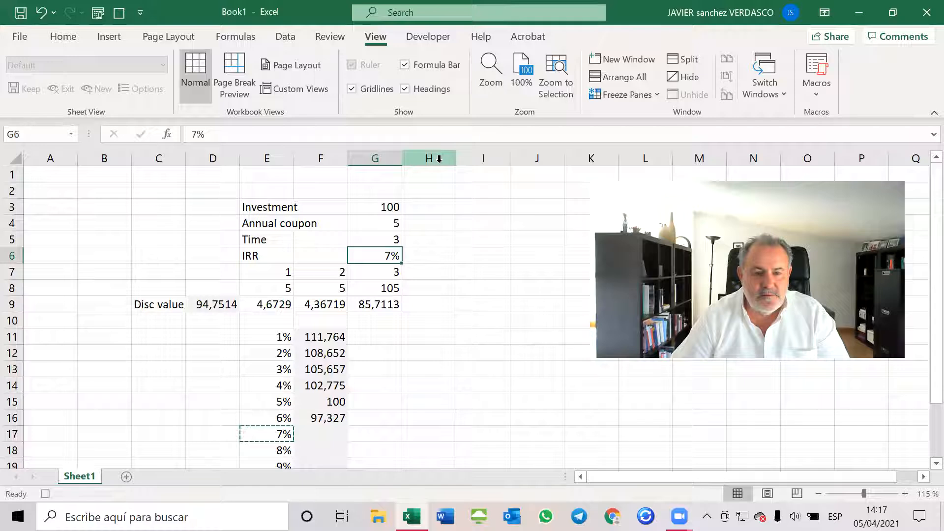
Copy the discounted value from D9 and paste it as a value into F17, beside the 7% rate
{"action": "left_click", "coordinate": [203, 306]}
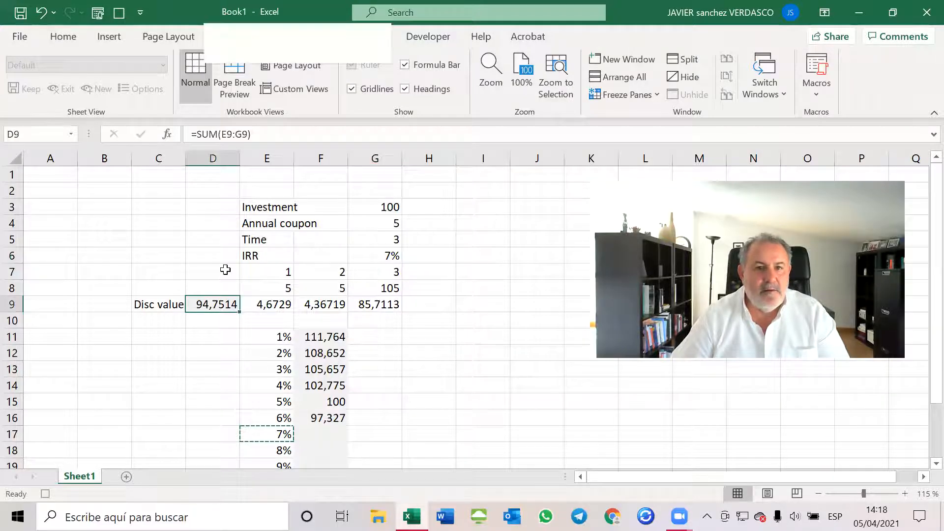
{"action": "left_click", "coordinate": [241, 110]}
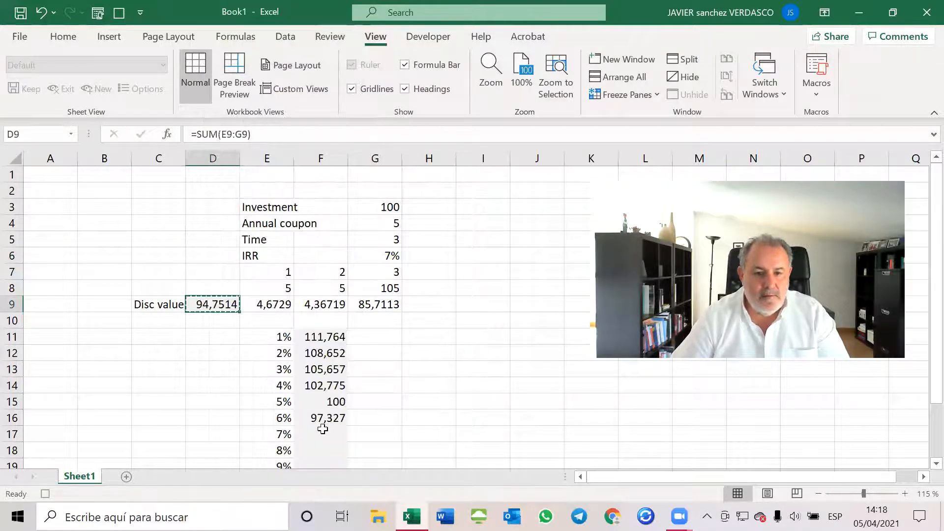
{"action": "left_click", "coordinate": [323, 429]}
{"action": "right_click", "coordinate": [323, 429]}
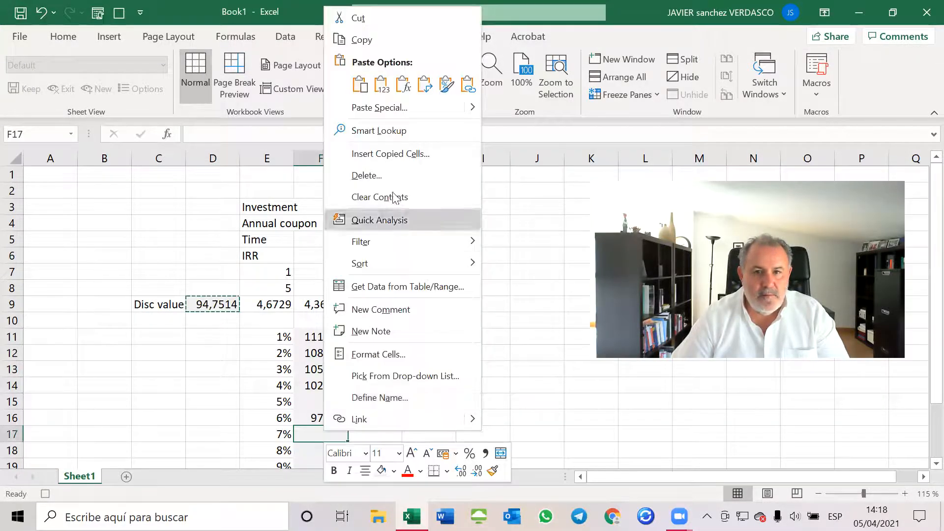
{"action": "left_click", "coordinate": [382, 88]}
Copy the 8% rate from E18 and paste it as a value into the IRR cell G6
{"action": "scroll", "coordinate": [344, 276], "scroll_direction": "down", "scroll_amount": 4}
{"action": "left_click", "coordinate": [284, 254]}
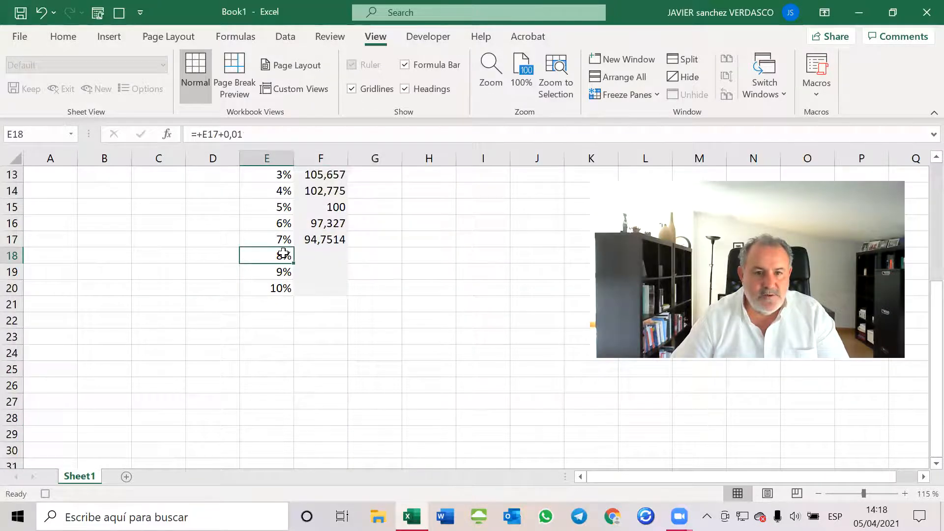
{"action": "right_click", "coordinate": [284, 254]}
{"action": "left_click", "coordinate": [337, 106]}
{"action": "scroll", "coordinate": [343, 272], "scroll_direction": "up", "scroll_amount": 4}
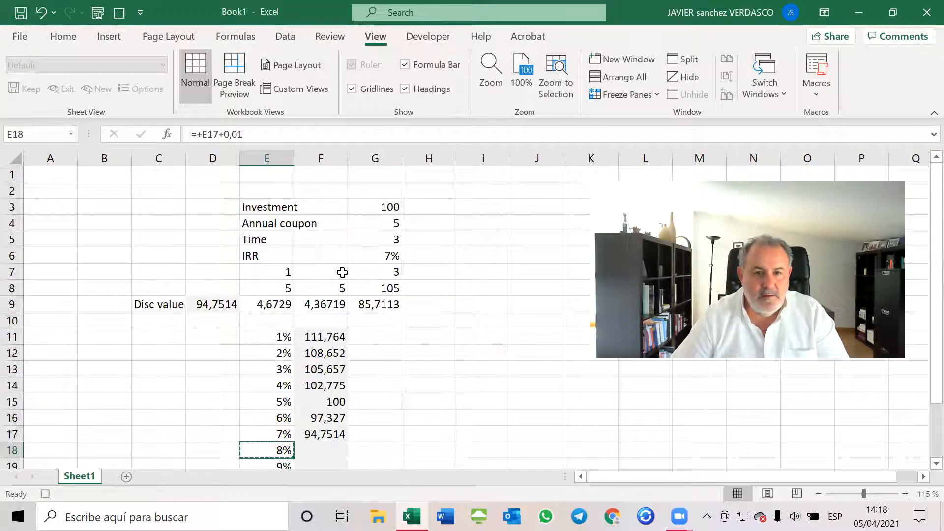
{"action": "left_click", "coordinate": [389, 255]}
{"action": "right_click", "coordinate": [390, 255]}
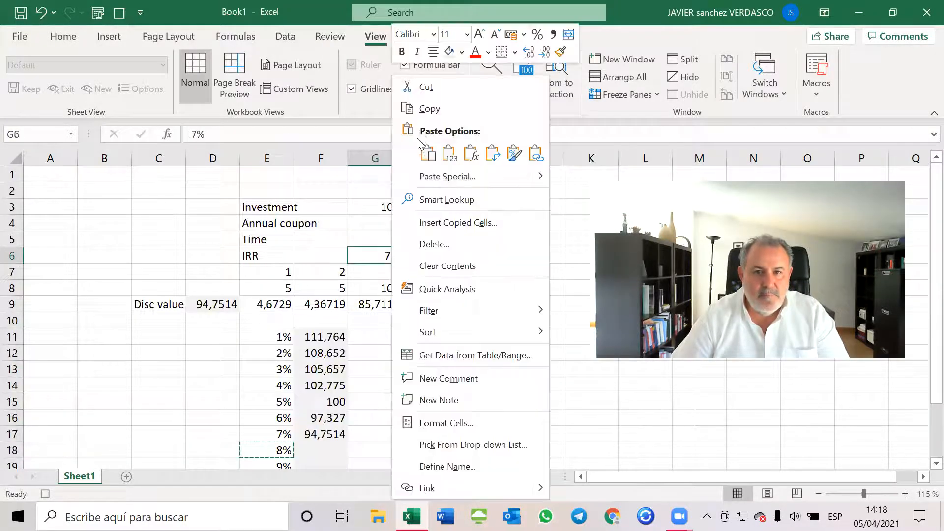
{"action": "left_click", "coordinate": [450, 155]}
Copy the discounted value from D9 and paste it as a value into F18, beside the 8% rate
{"action": "left_click", "coordinate": [217, 306]}
{"action": "right_click", "coordinate": [219, 307]}
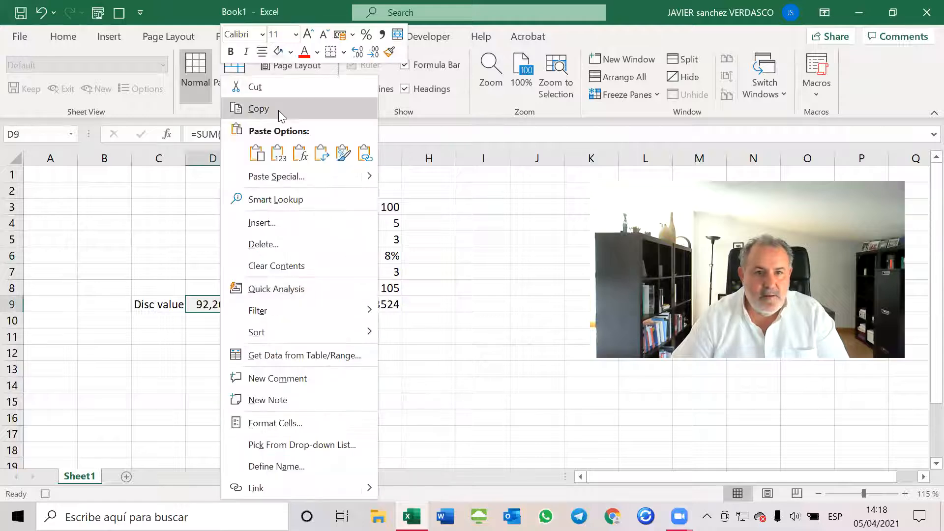
{"action": "left_click", "coordinate": [259, 105]}
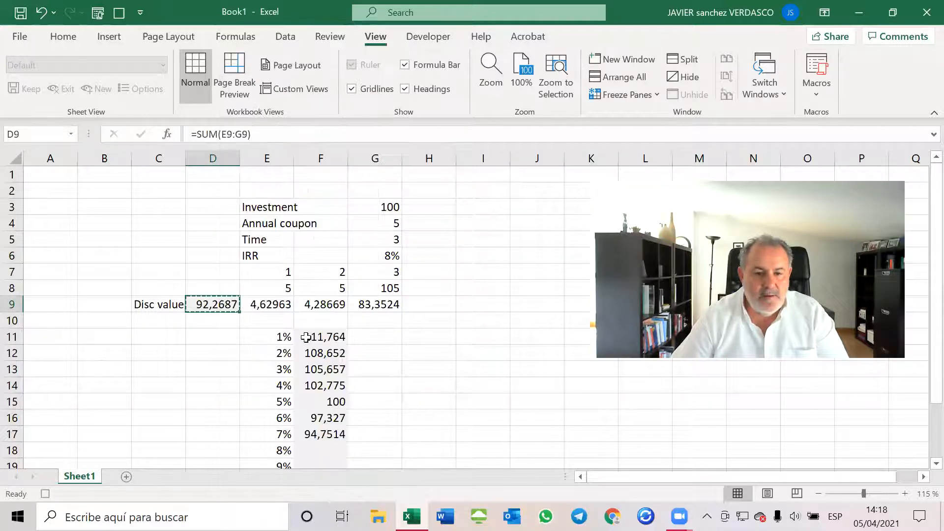
{"action": "left_click", "coordinate": [320, 448]}
{"action": "right_click", "coordinate": [321, 449]}
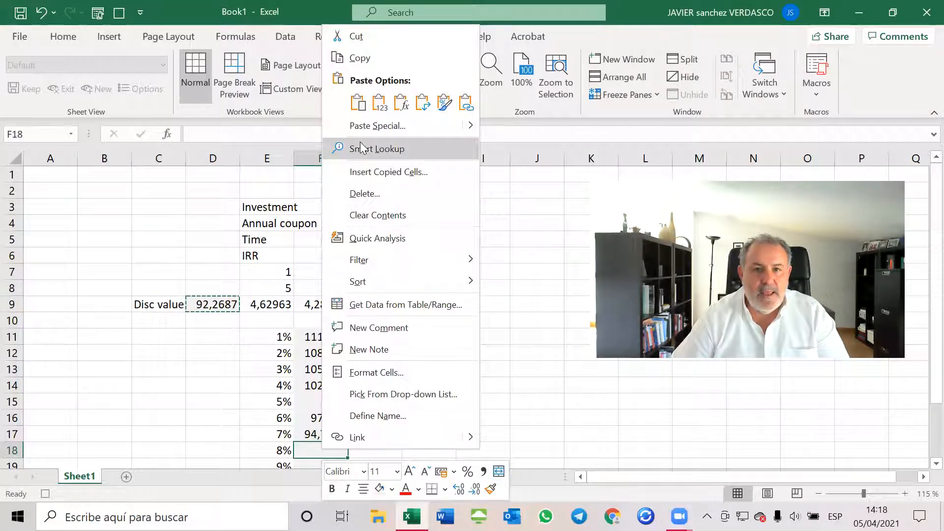
{"action": "left_click", "coordinate": [379, 102]}
Copy the 9% rate from E19 and paste it as a value into the IRR cell G6
{"action": "scroll", "coordinate": [299, 419], "scroll_direction": "down", "scroll_amount": 4}
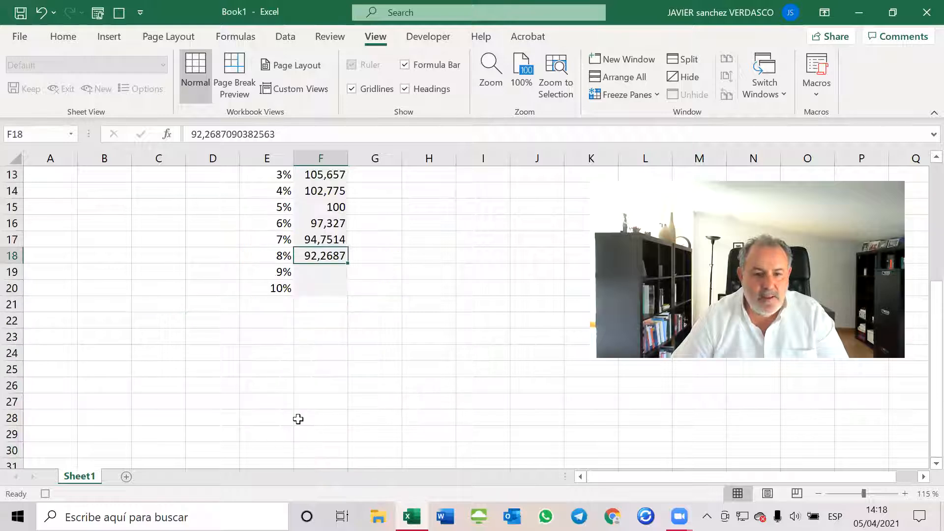
{"action": "left_click", "coordinate": [268, 271]}
{"action": "right_click", "coordinate": [268, 271]}
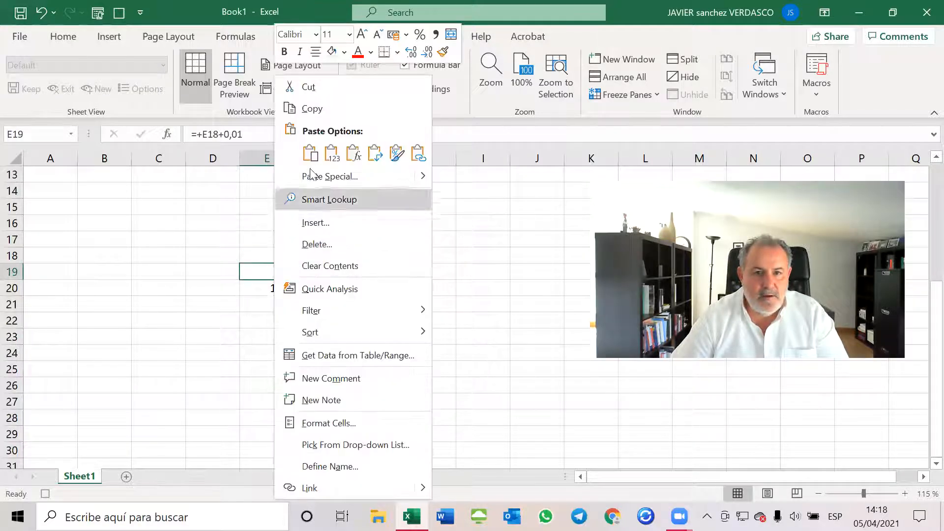
{"action": "left_click", "coordinate": [311, 109]}
{"action": "scroll", "coordinate": [375, 234], "scroll_direction": "up", "scroll_amount": 4}
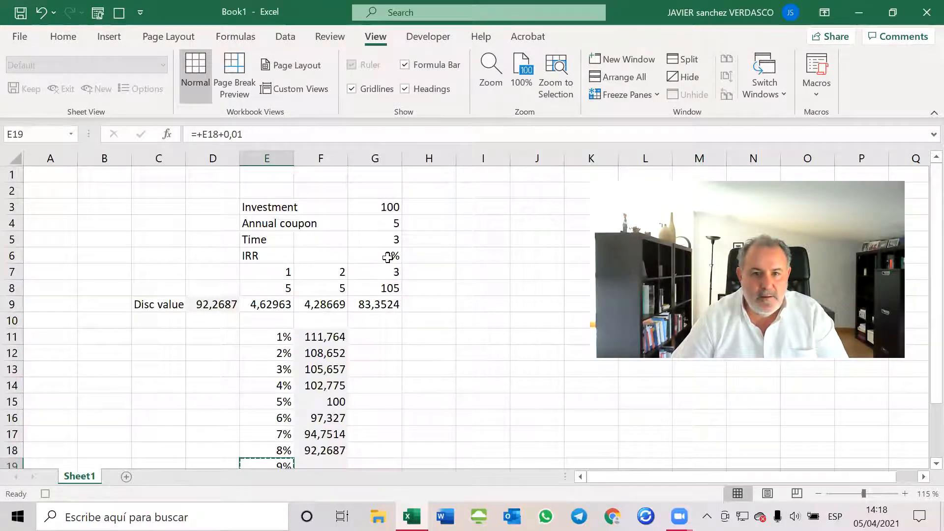
{"action": "left_click", "coordinate": [388, 257]}
{"action": "right_click", "coordinate": [388, 256]}
{"action": "left_click", "coordinate": [446, 152]}
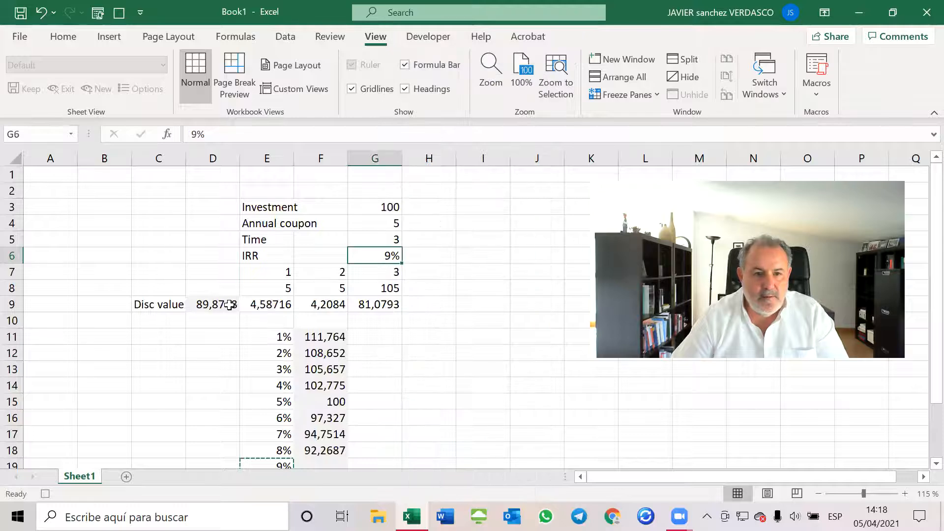
Copy the discounted value from D9 and paste it as a value into F19, beside the 9% rate
{"action": "left_click", "coordinate": [229, 305]}
{"action": "right_click", "coordinate": [230, 304]}
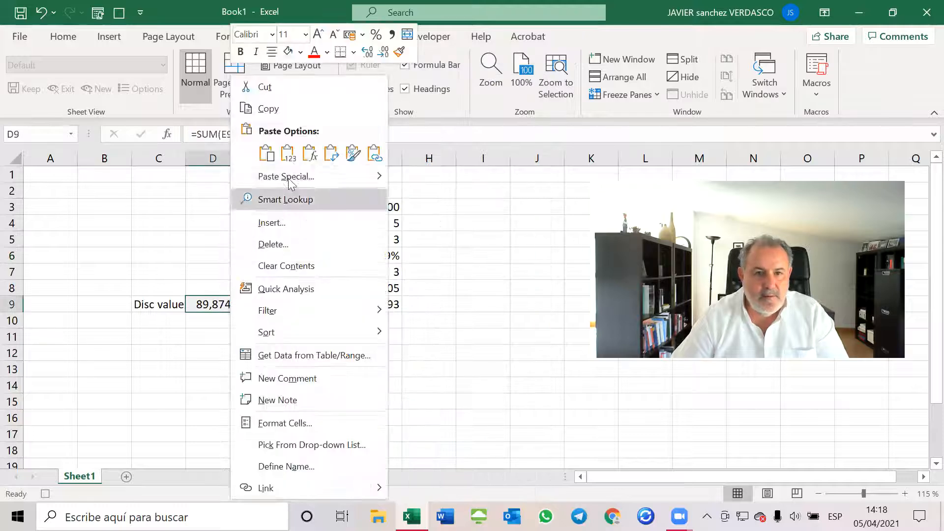
{"action": "left_click", "coordinate": [274, 115]}
{"action": "scroll", "coordinate": [319, 435], "scroll_direction": "down", "scroll_amount": 4}
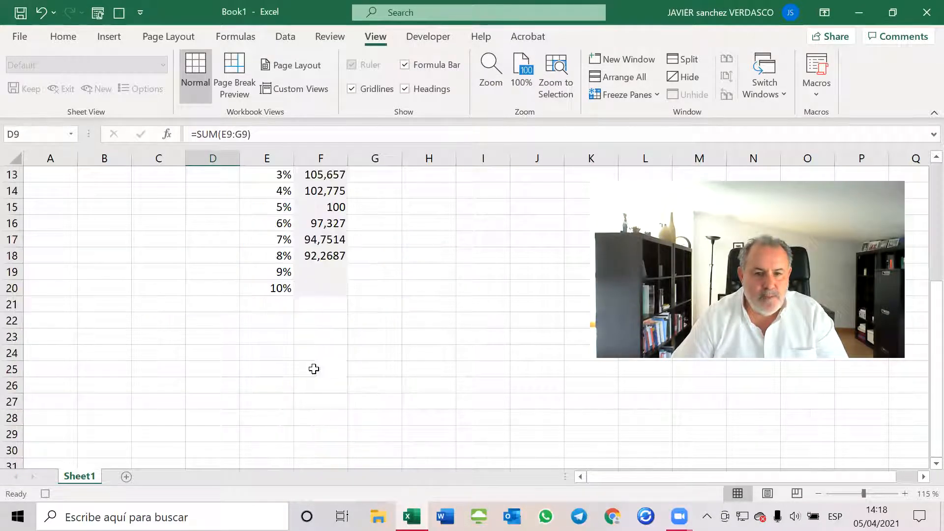
{"action": "left_click", "coordinate": [314, 270]}
{"action": "right_click", "coordinate": [314, 270]}
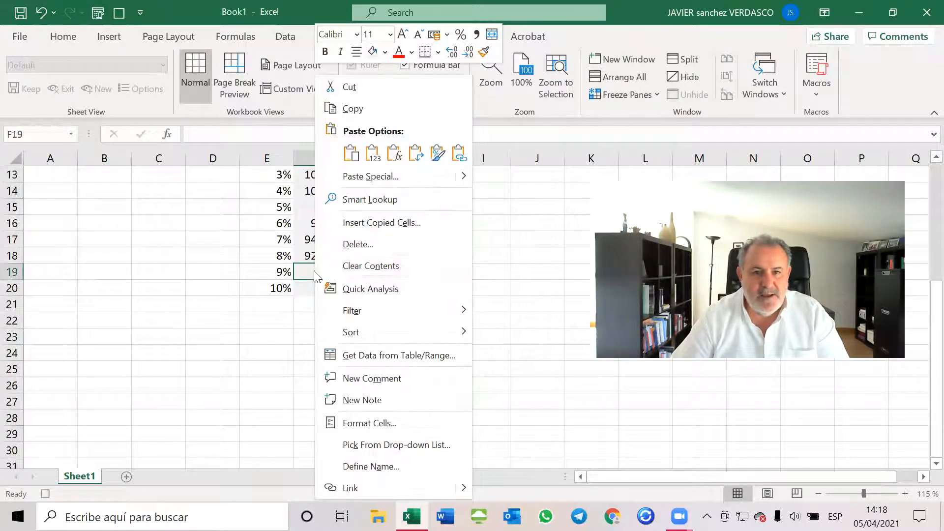
{"action": "left_click", "coordinate": [371, 153]}
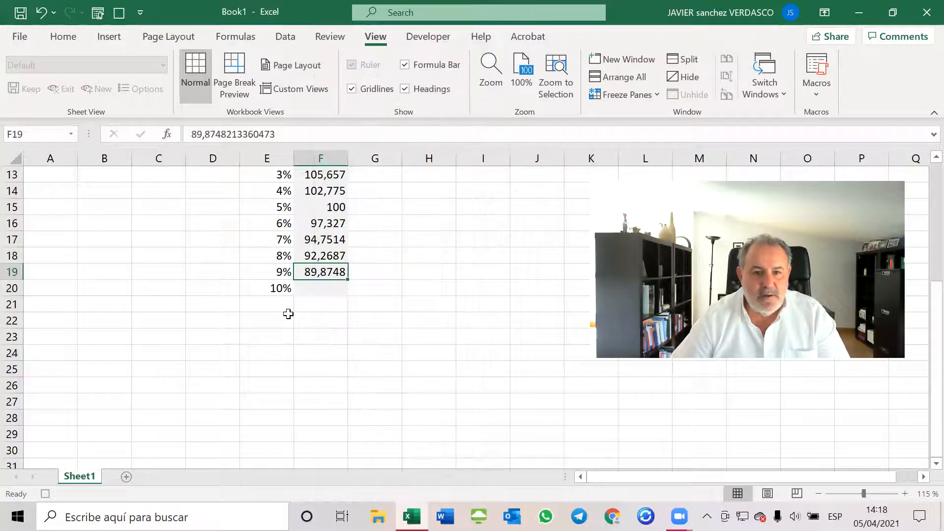
Copy the 10% rate from E20 and paste it as a value into the IRR cell G6
{"action": "left_click", "coordinate": [274, 285]}
{"action": "right_click", "coordinate": [273, 286]}
{"action": "left_click", "coordinate": [321, 109]}
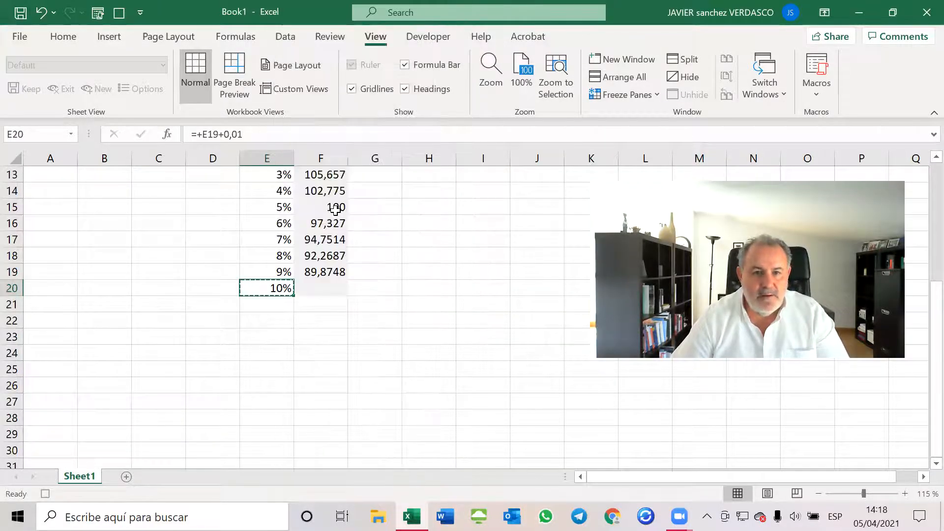
{"action": "scroll", "coordinate": [290, 297], "scroll_direction": "up", "scroll_amount": 4}
{"action": "left_click", "coordinate": [369, 258]}
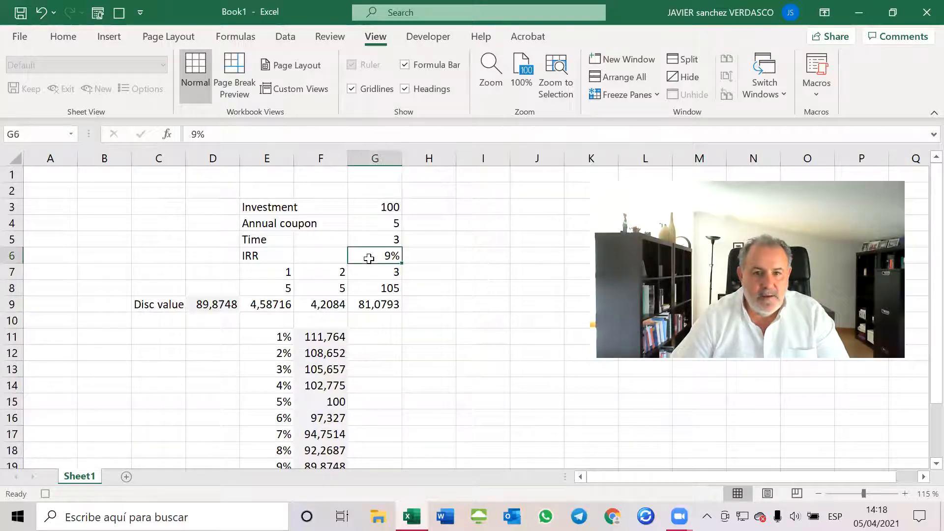
{"action": "right_click", "coordinate": [377, 253]}
{"action": "left_click", "coordinate": [426, 154]}
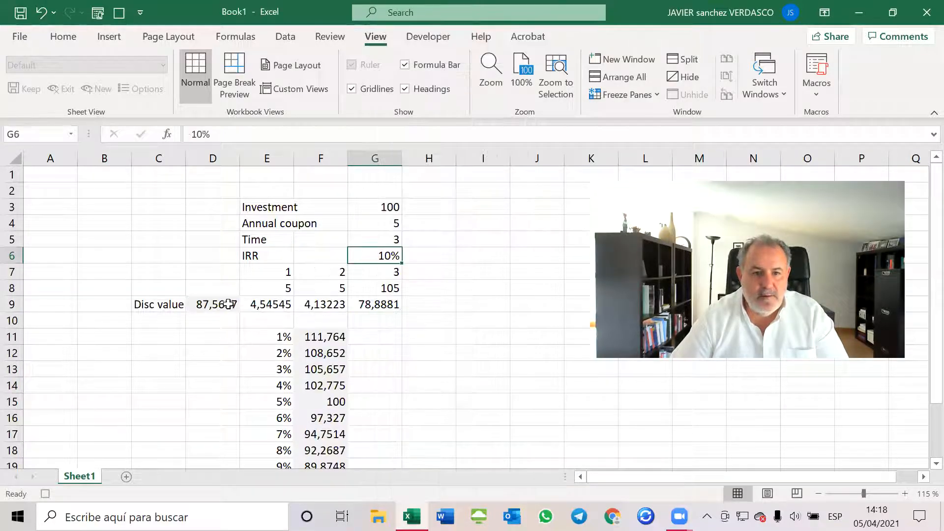
Try to transfer the discounted value from D9 into F20 with a regular paste, beside the 10% rate
{"action": "left_click", "coordinate": [229, 304]}
{"action": "right_click", "coordinate": [228, 304]}
{"action": "left_click", "coordinate": [289, 112]}
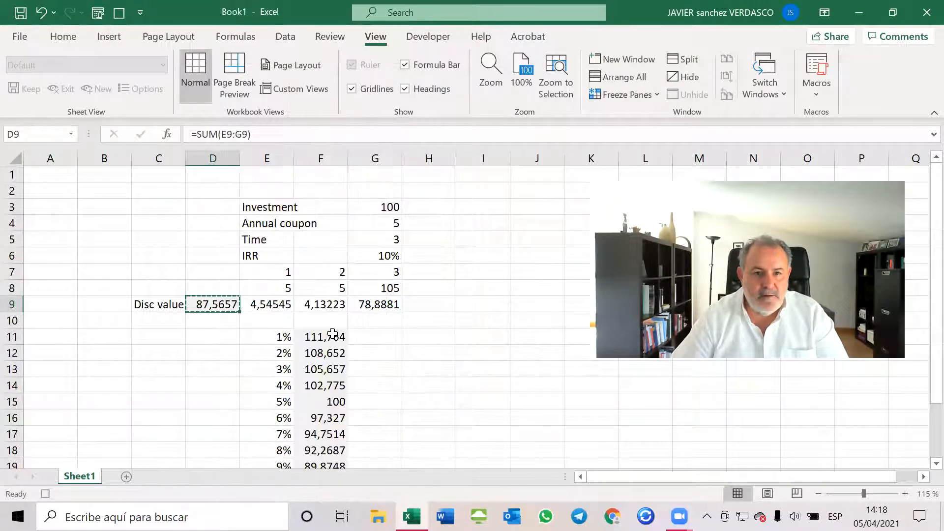
{"action": "scroll", "coordinate": [334, 333], "scroll_direction": "down", "scroll_amount": 4}
{"action": "left_click", "coordinate": [327, 289]}
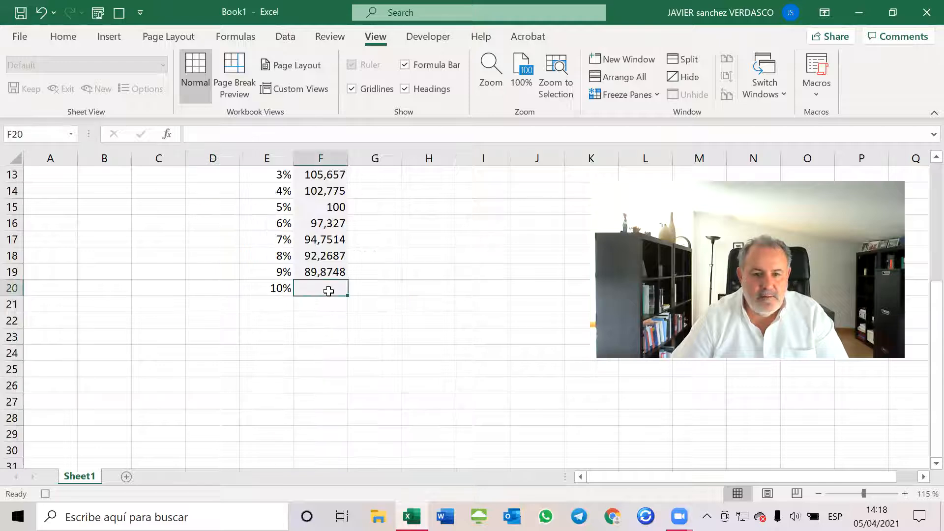
{"action": "right_click", "coordinate": [327, 289]}
{"action": "left_click", "coordinate": [365, 153]}
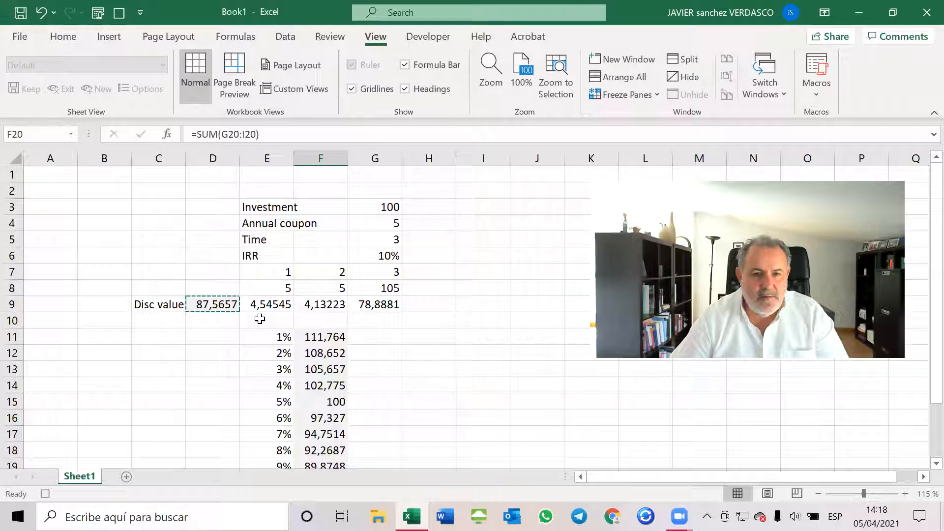
Copy the discounted value from D9 and paste it as a value into F20, beside the 10% rate
{"action": "right_click", "coordinate": [222, 306]}
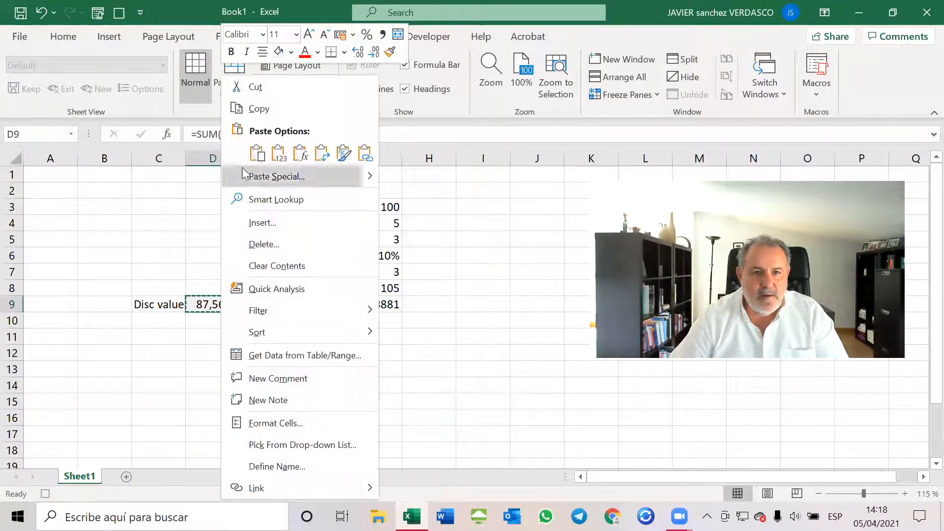
{"action": "left_click", "coordinate": [257, 109]}
{"action": "scroll", "coordinate": [339, 420], "scroll_direction": "down", "scroll_amount": 4}
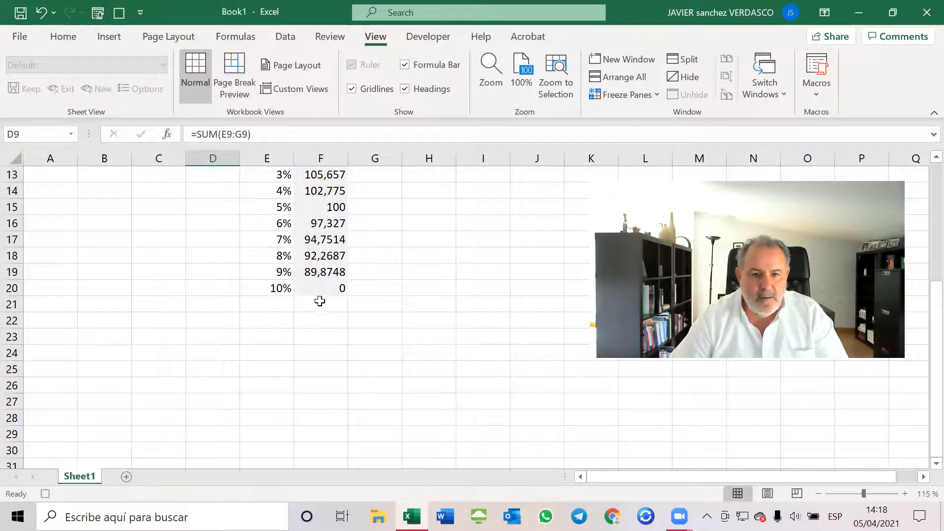
{"action": "left_click", "coordinate": [319, 290]}
{"action": "right_click", "coordinate": [320, 290]}
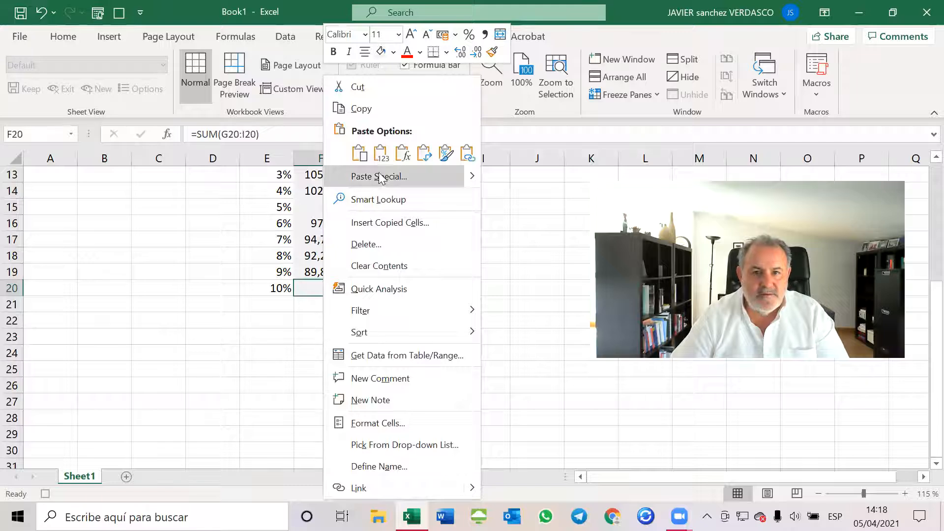
{"action": "left_click", "coordinate": [380, 153]}
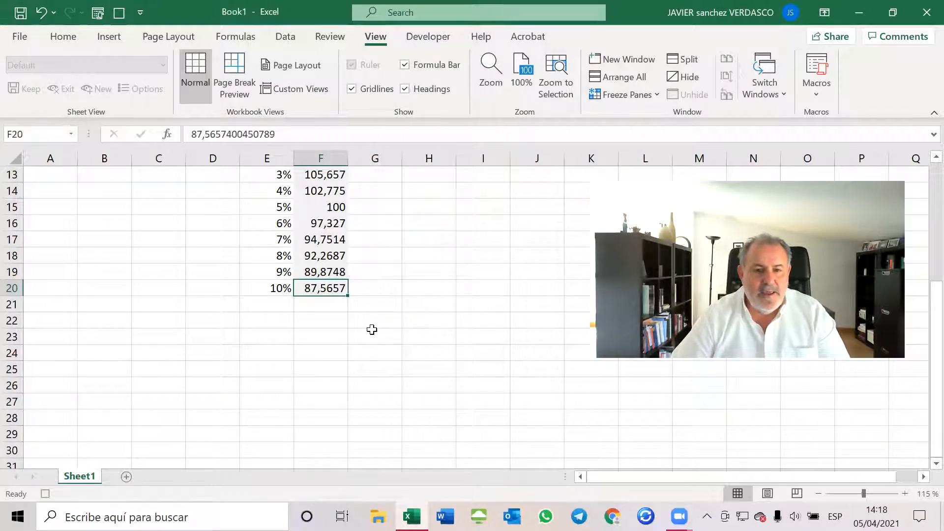
{"action": "scroll", "coordinate": [372, 330], "scroll_direction": "up", "scroll_amount": 4}
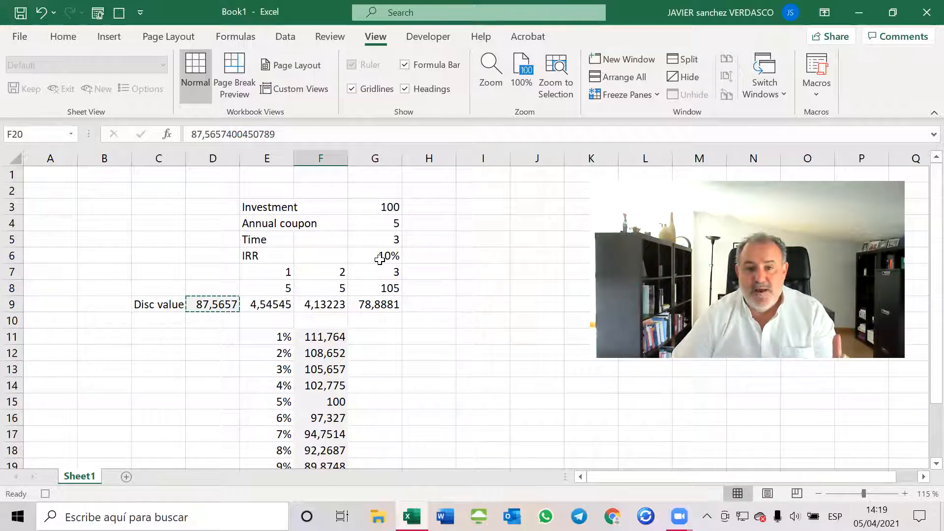
{"action": "left_click", "coordinate": [278, 405]}
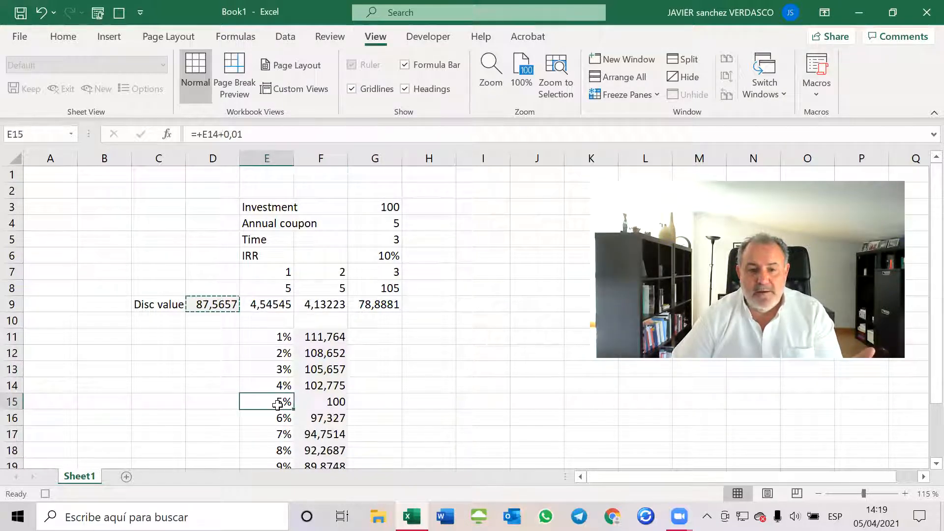
{"action": "right_click", "coordinate": [277, 405]}
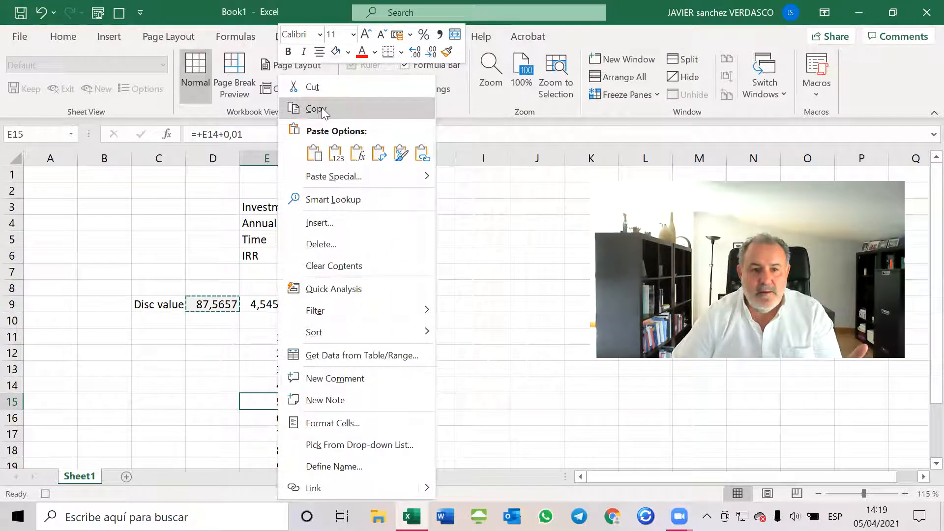
{"action": "key", "text": "Escape"}
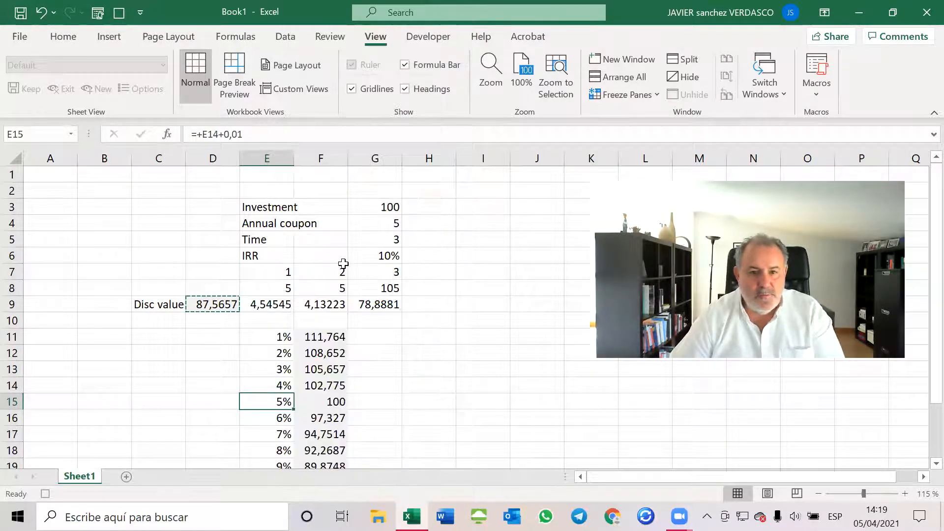
Set the IRR in G6 to 5% and stop recording the macro
{"action": "left_click", "coordinate": [375, 256]}
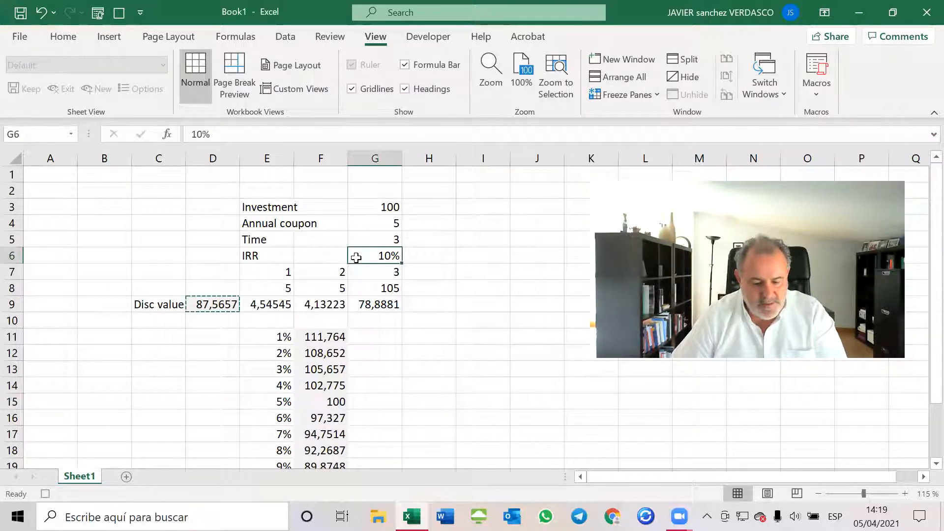
{"action": "type", "text": "10"}
{"action": "key", "text": "BackSpace"}
{"action": "key", "text": "BackSpace"}
{"action": "type", "text": "5"}
{"action": "key", "text": "Return"}
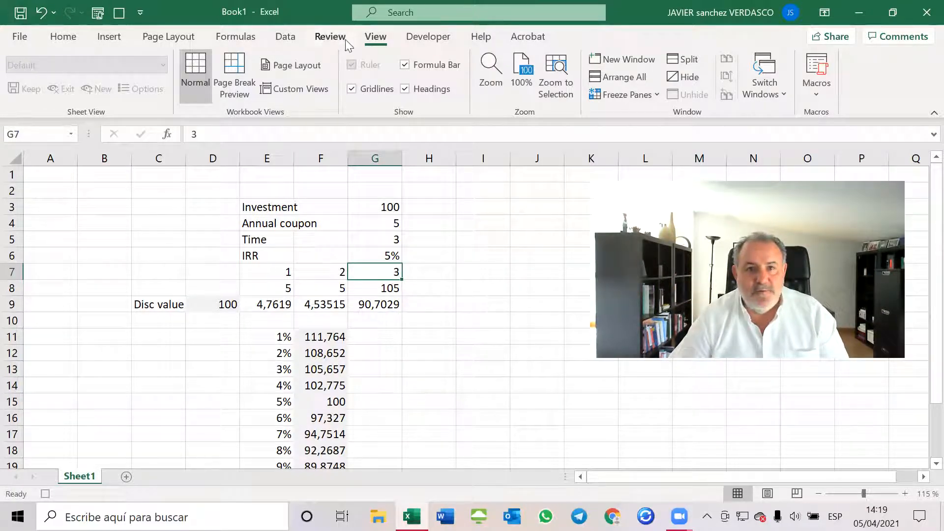
{"action": "left_click", "coordinate": [817, 92]}
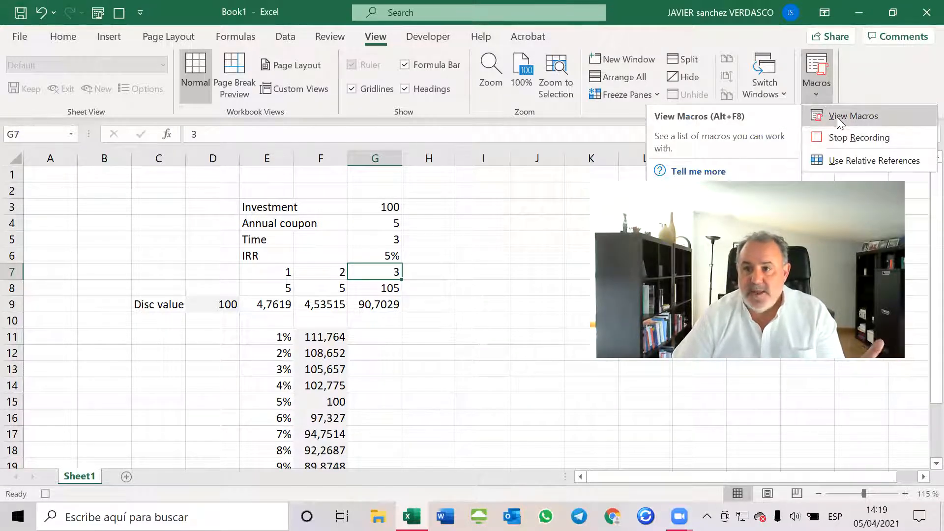
{"action": "left_click", "coordinate": [837, 137]}
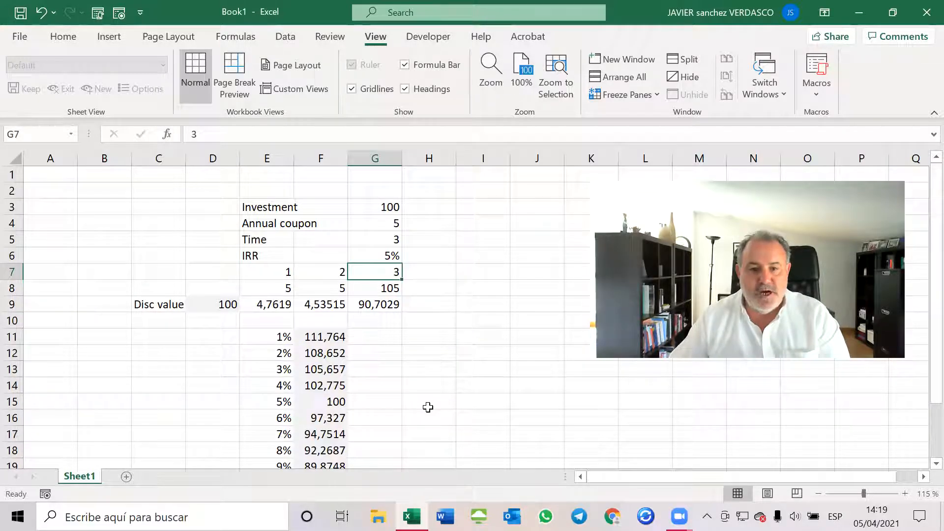
Insert the recommended Scatter chart from the rates and discounted values in E11:F20
{"action": "left_click_drag", "start_coordinate": [276, 337], "coordinate": [346, 438]}
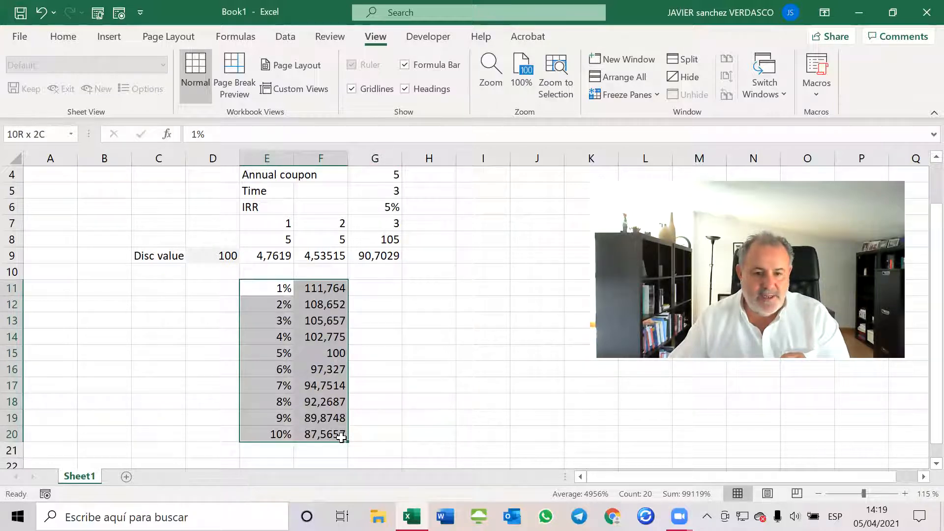
{"action": "left_click_drag", "start_coordinate": [342, 438], "coordinate": [342, 438]}
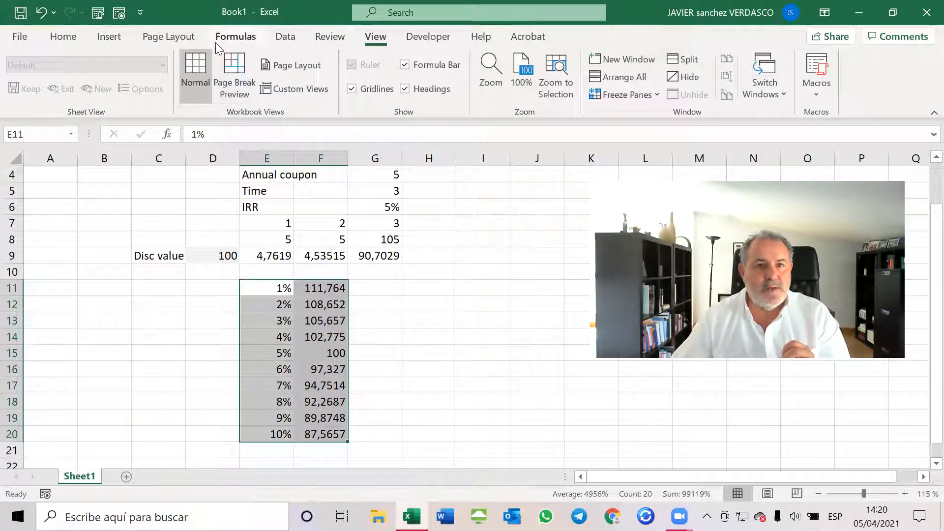
{"action": "left_click", "coordinate": [108, 38]}
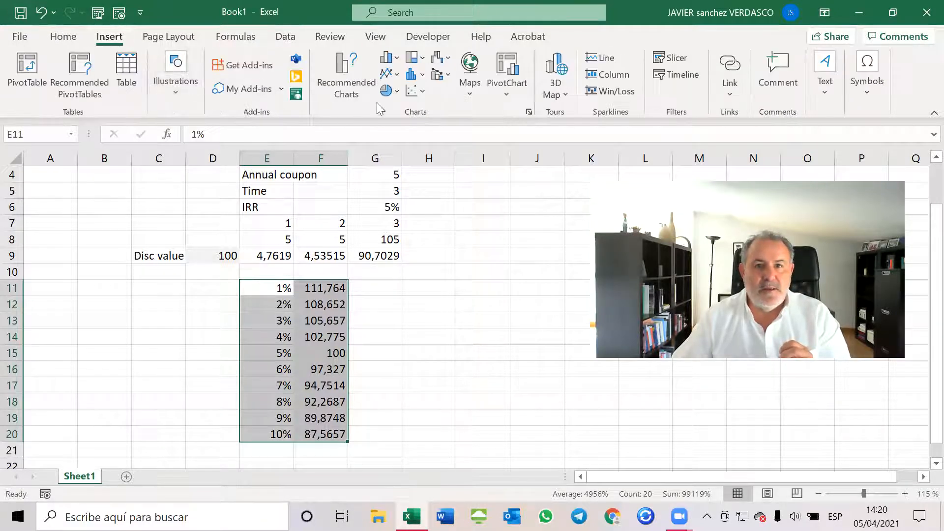
{"action": "left_click", "coordinate": [346, 83]}
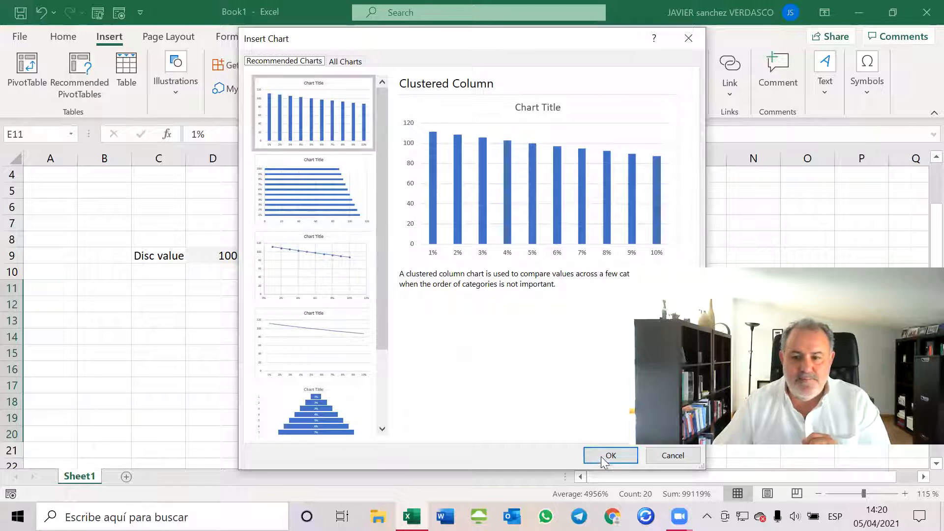
{"action": "left_click", "coordinate": [316, 270]}
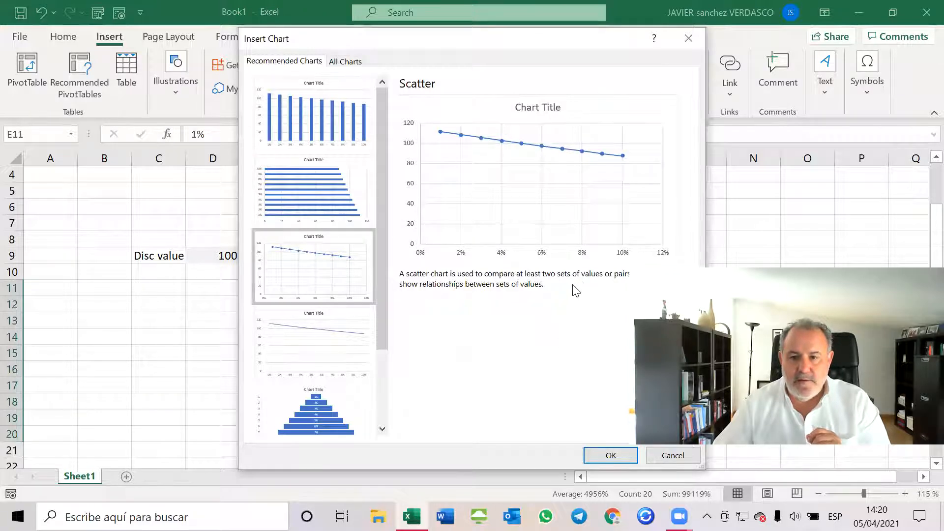
{"action": "left_click", "coordinate": [601, 458]}
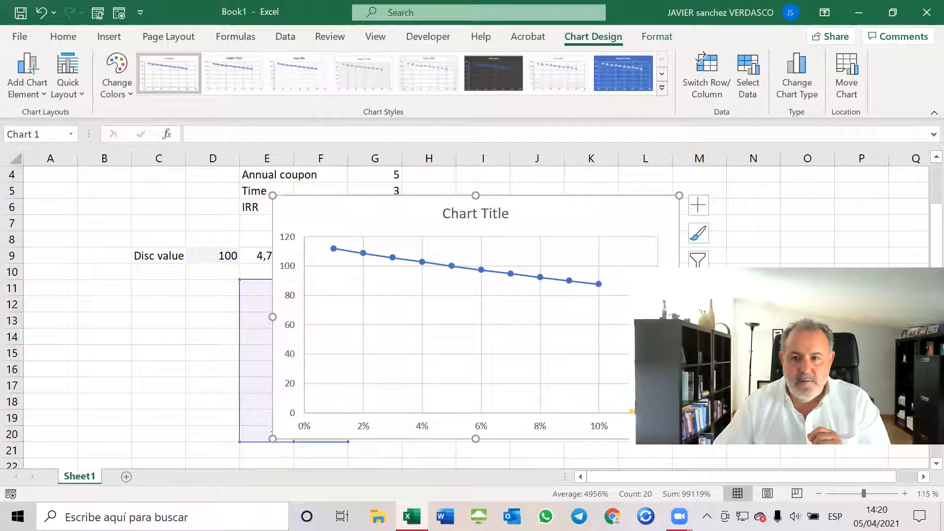
Narrow the scatter chart to roughly five columns wide and stretch it downward to make it taller
{"action": "left_click_drag", "start_coordinate": [679, 316], "coordinate": [527, 325]}
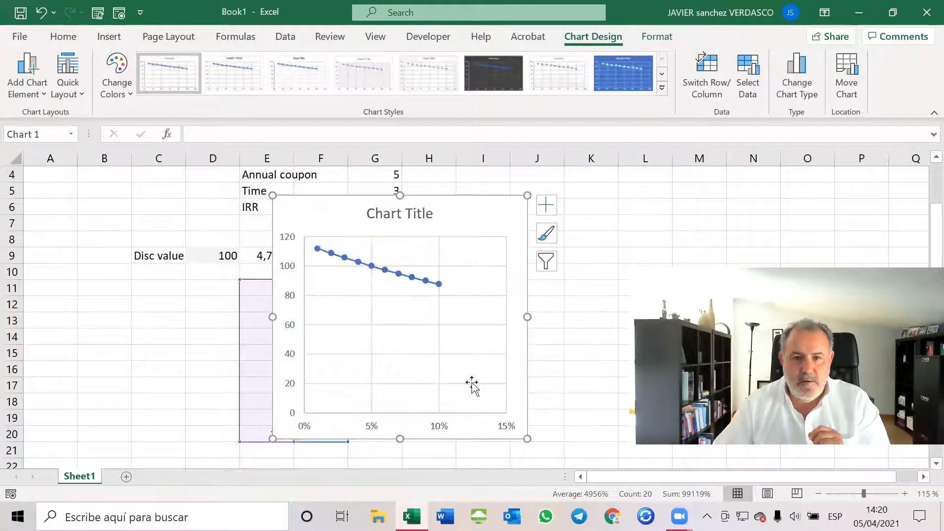
{"action": "left_click_drag", "start_coordinate": [406, 439], "coordinate": [407, 514]}
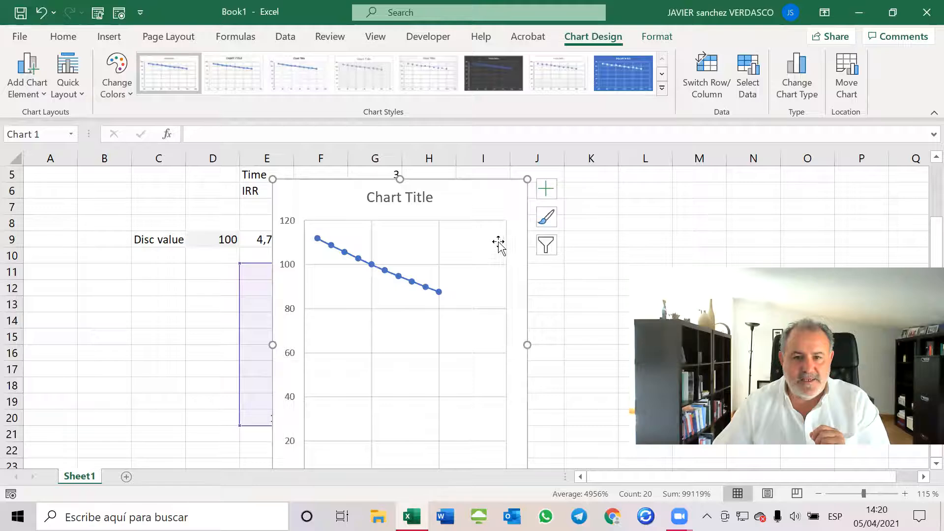
{"action": "scroll", "coordinate": [541, 266], "scroll_direction": "down", "scroll_amount": 4}
{"action": "left_click_drag", "start_coordinate": [399, 316], "coordinate": [403, 439]}
{"action": "scroll", "coordinate": [415, 403], "scroll_direction": "up", "scroll_amount": 4}
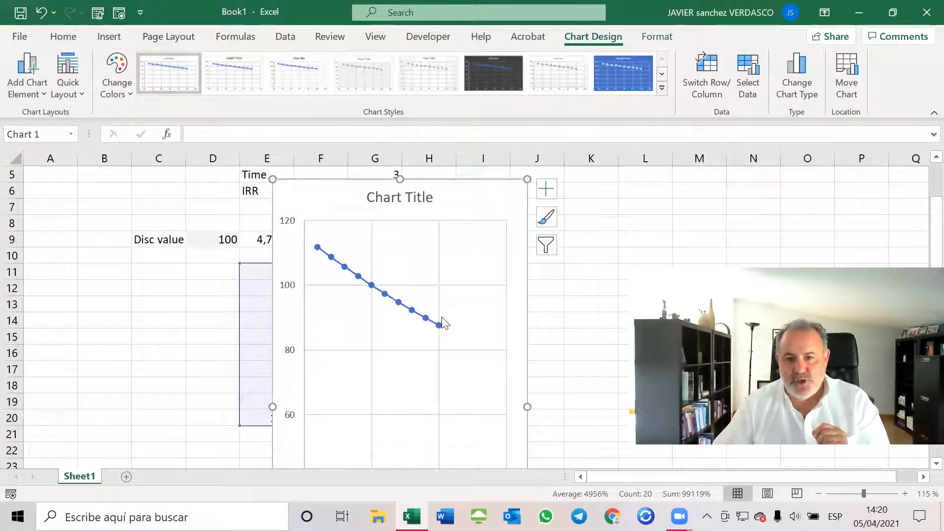
Move the chart clear of the table, starting in column H, and extend its lower edge slightly
{"action": "left_click_drag", "start_coordinate": [484, 322], "coordinate": [635, 289]}
{"action": "scroll", "coordinate": [553, 380], "scroll_direction": "up", "scroll_amount": 1}
{"action": "scroll", "coordinate": [556, 388], "scroll_direction": "down", "scroll_amount": 4}
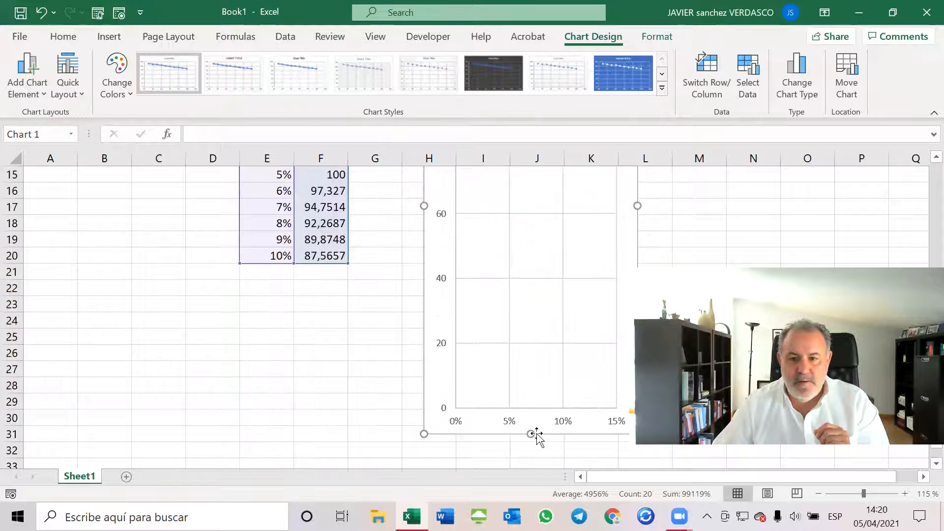
{"action": "scroll", "coordinate": [533, 435], "scroll_direction": "down", "scroll_amount": 1}
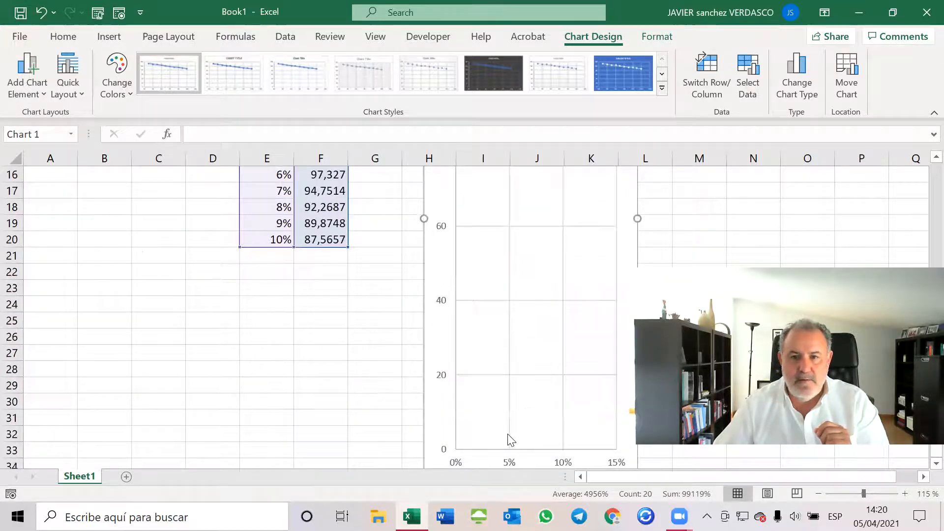
Clear the discounted values in F11:F20 and run the Priceyield macro to refill them
{"action": "scroll", "coordinate": [508, 428], "scroll_direction": "up", "scroll_amount": 5}
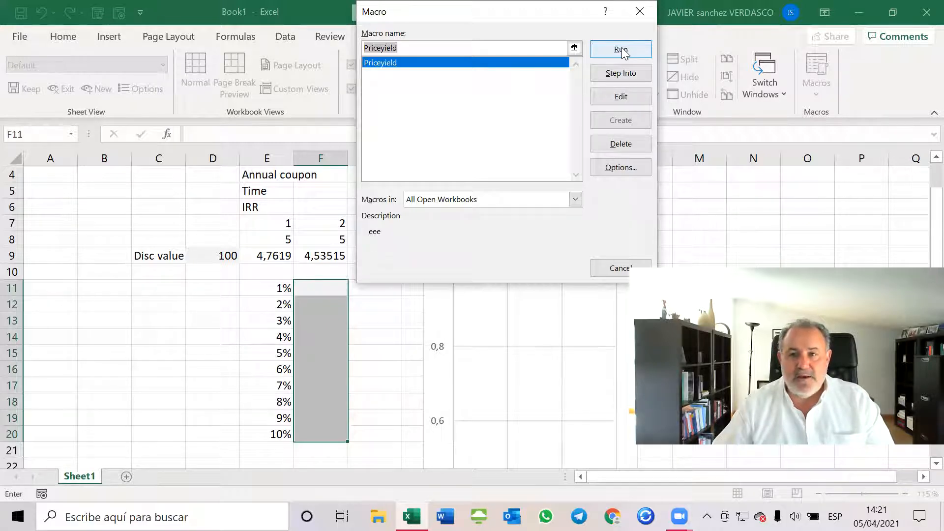
{"action": "left_click", "coordinate": [622, 50]}
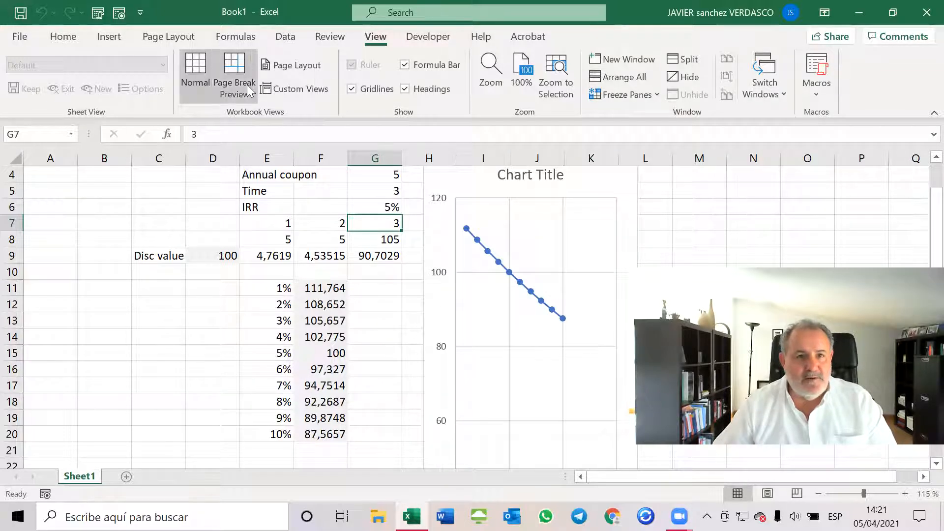
Draw a rectangle about 2.79 cm wide and 1.03 cm high below the Disc value label, beside the rate table
{"action": "left_click", "coordinate": [110, 37]}
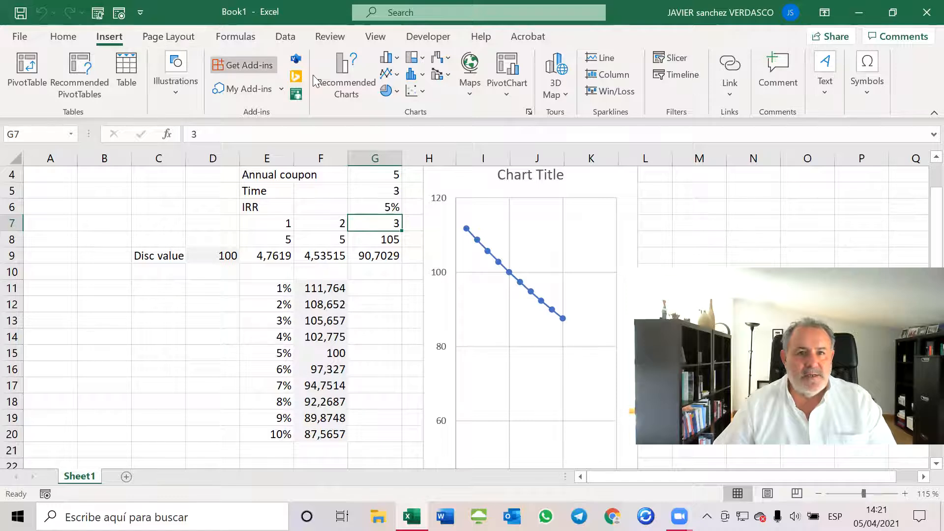
{"action": "left_click", "coordinate": [337, 70]}
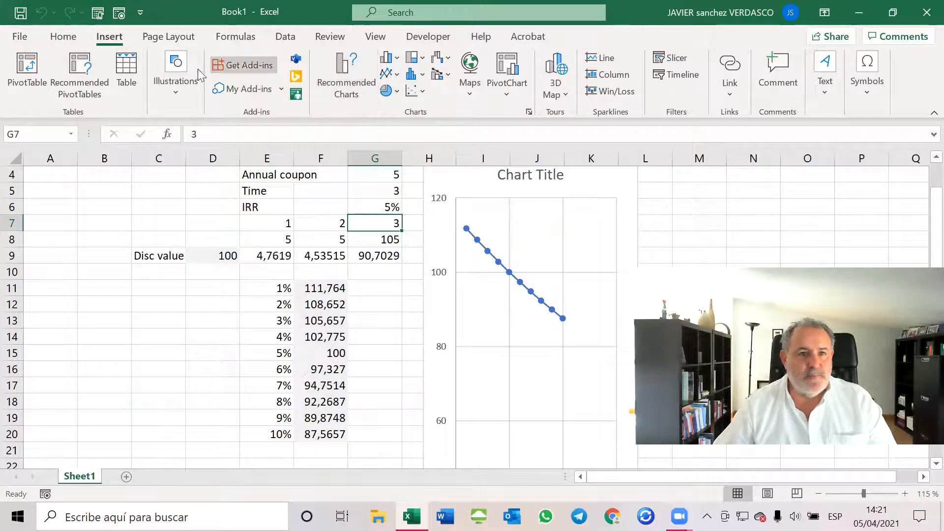
{"action": "left_click", "coordinate": [171, 69]}
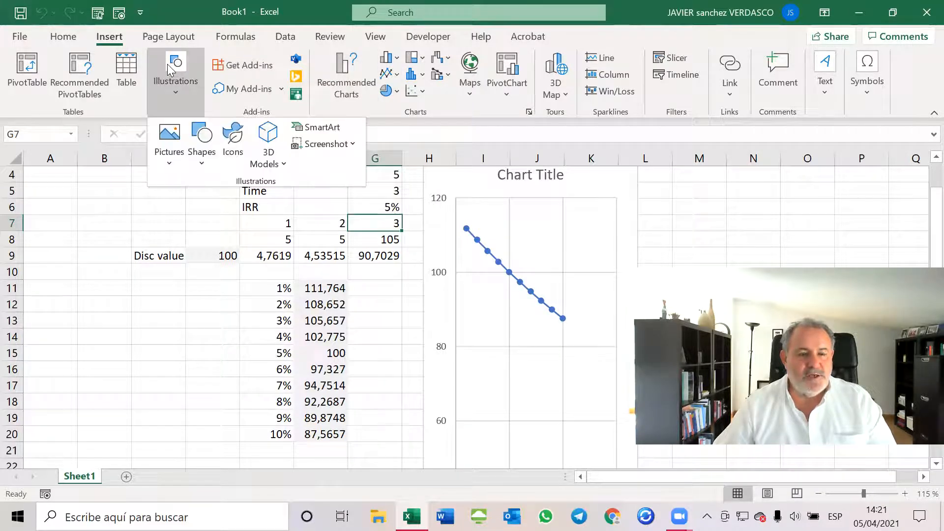
{"action": "left_click", "coordinate": [201, 135]}
{"action": "left_click", "coordinate": [243, 207]}
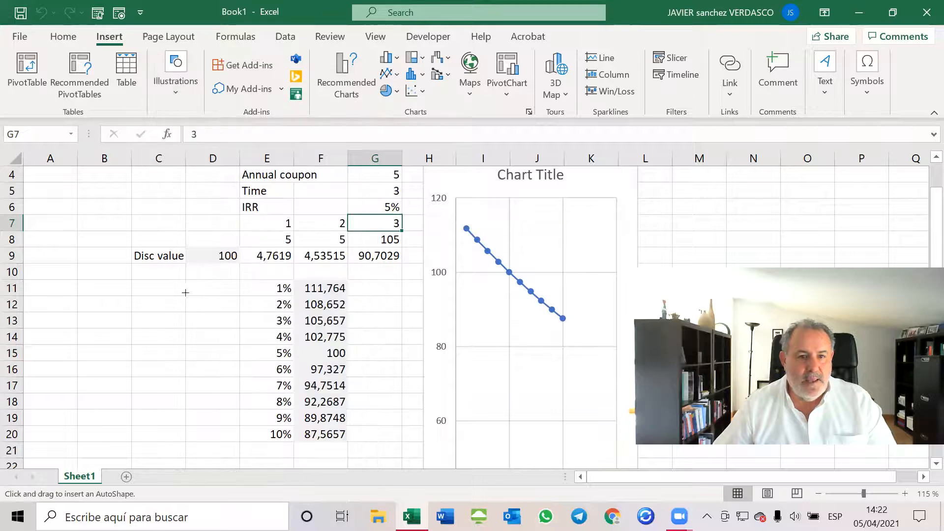
{"action": "left_click_drag", "start_coordinate": [154, 293], "coordinate": [244, 326]}
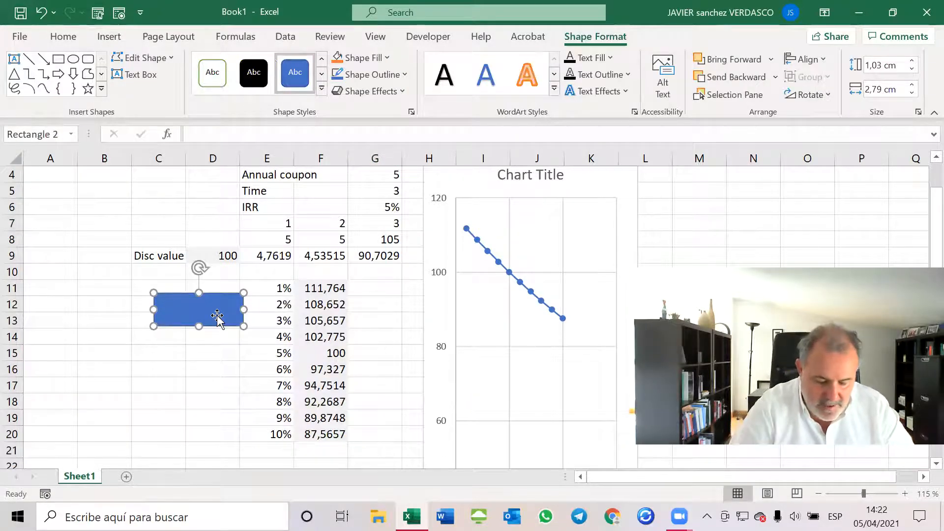
Label the rectangle with the text "Run macro yied"
{"action": "type", "text": "Run macro yie"}
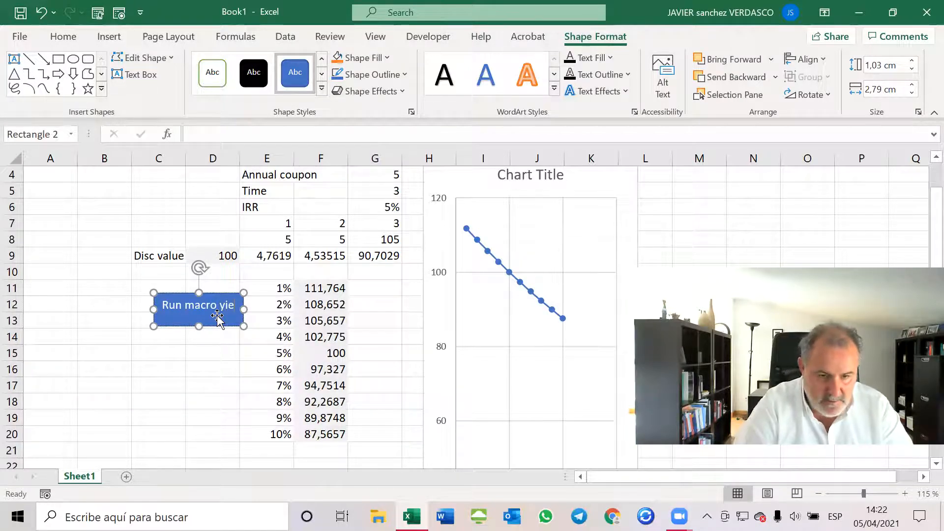
{"action": "type", "text": "ld"}
{"action": "left_click", "coordinate": [163, 400]}
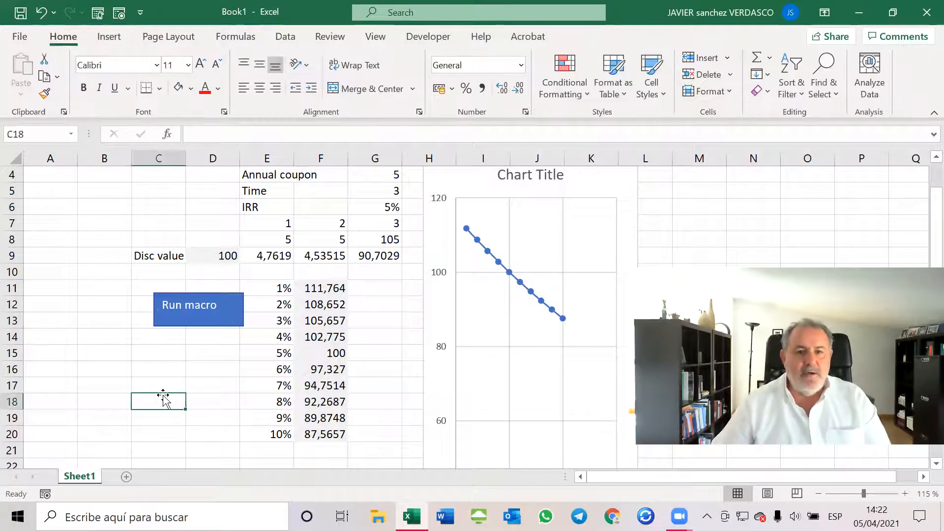
Clear the discounted values in F11:F20 so that only the rates remain in the table
{"action": "left_click_drag", "start_coordinate": [332, 288], "coordinate": [327, 435]}
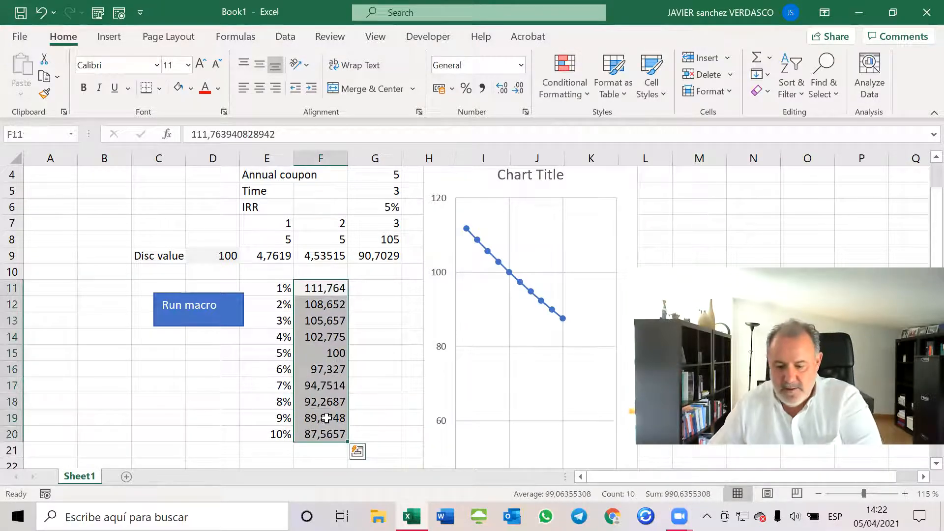
{"action": "key", "text": "Delete"}
{"action": "left_click", "coordinate": [194, 386]}
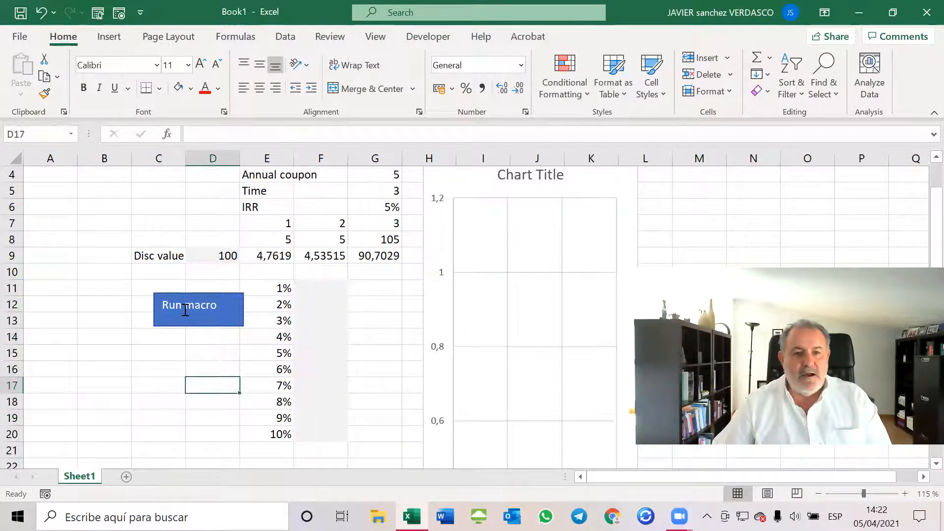
{"action": "left_click", "coordinate": [175, 322]}
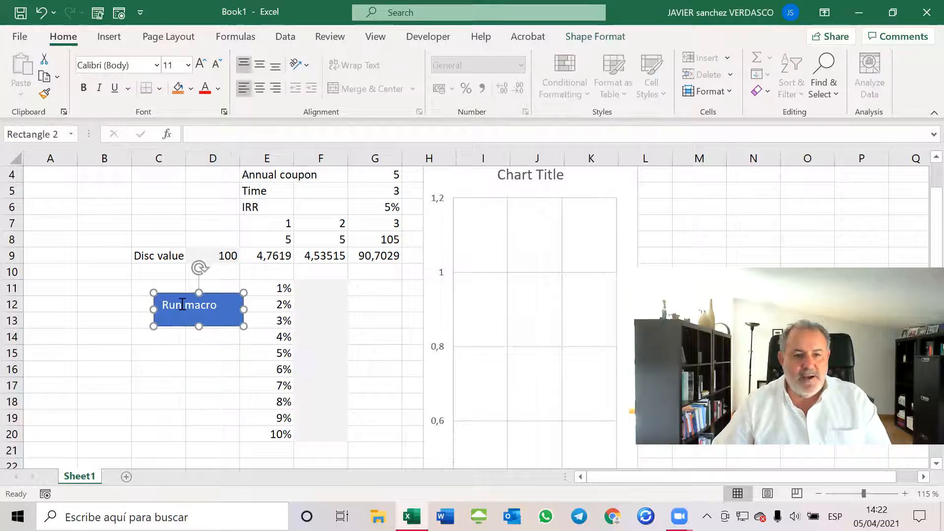
{"action": "left_click", "coordinate": [178, 342]}
{"action": "left_click", "coordinate": [185, 306]}
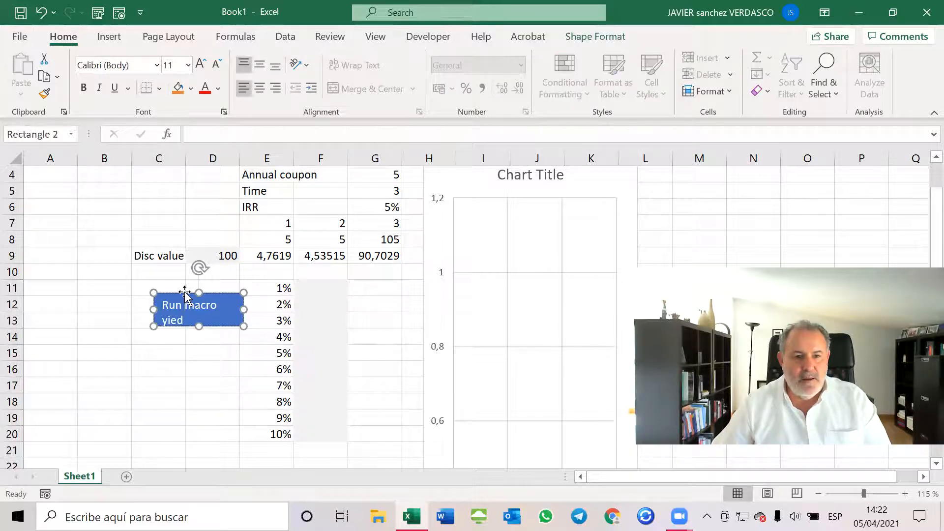
{"action": "right_click", "coordinate": [185, 292]}
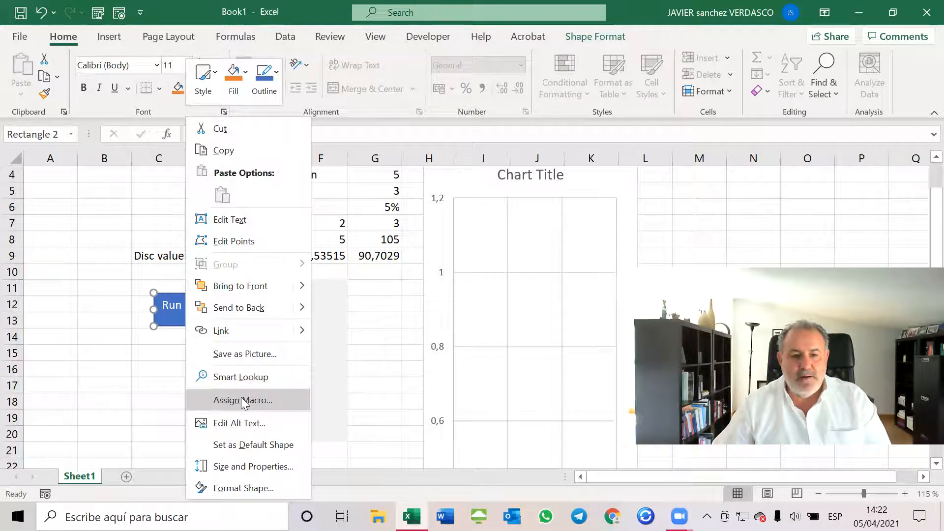
{"action": "left_click", "coordinate": [169, 375]}
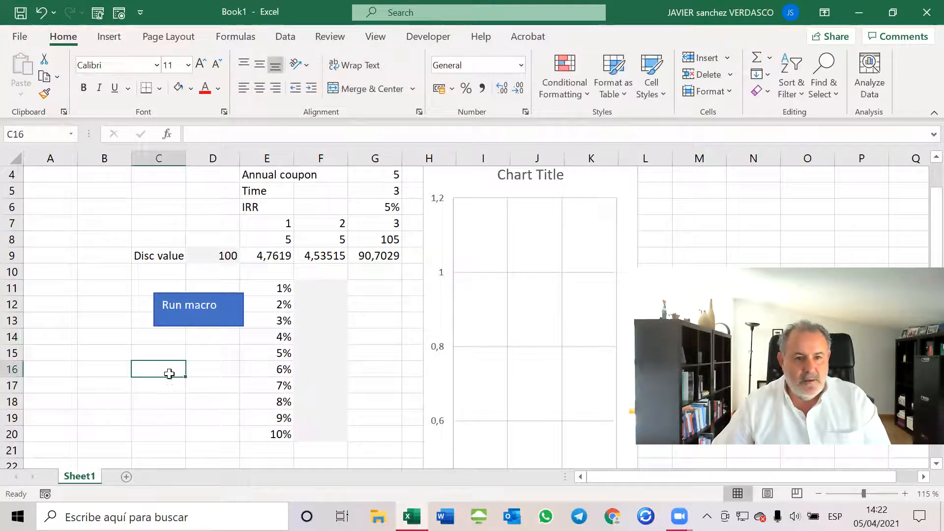
Assign the Priceyield macro to the Run macro rectangle and run it from there to fill the discounted values in F11:F20
{"action": "right_click", "coordinate": [184, 317]}
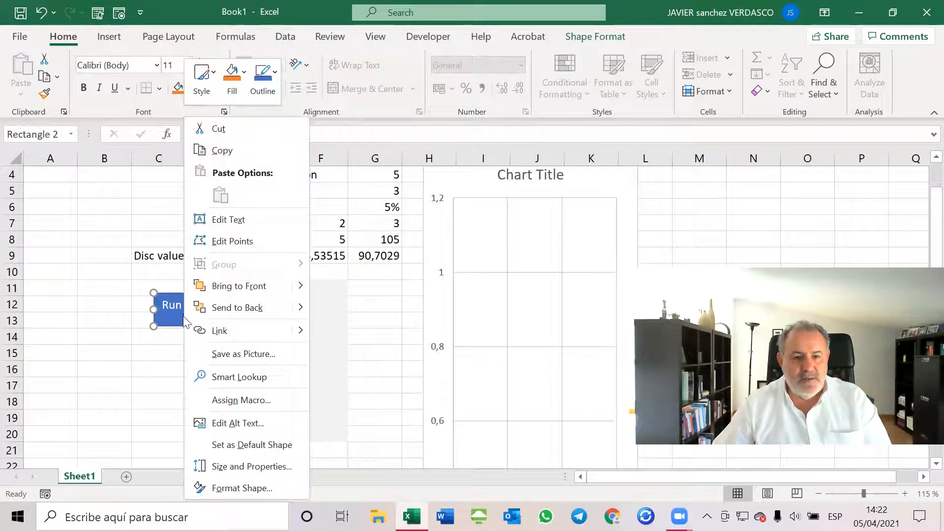
{"action": "left_click", "coordinate": [230, 400]}
{"action": "left_click", "coordinate": [116, 276]}
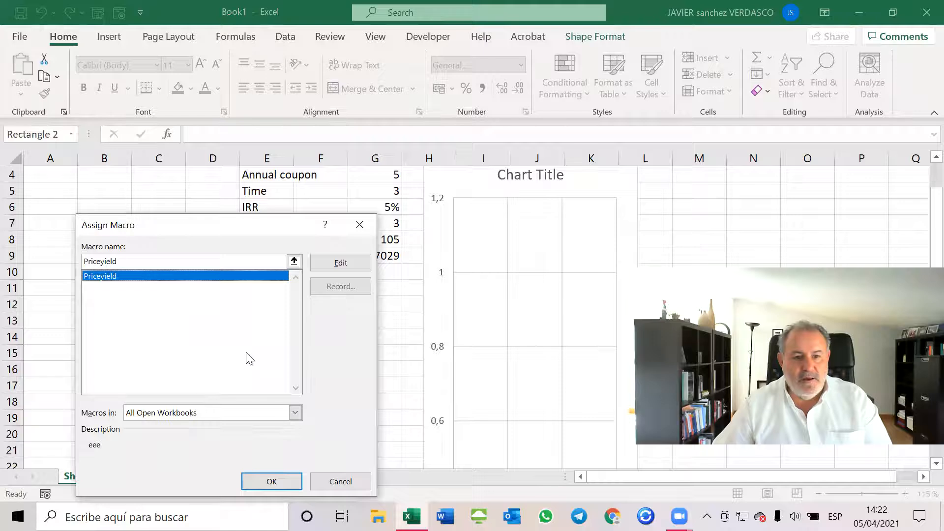
{"action": "left_click", "coordinate": [273, 482]}
{"action": "left_click", "coordinate": [196, 407]}
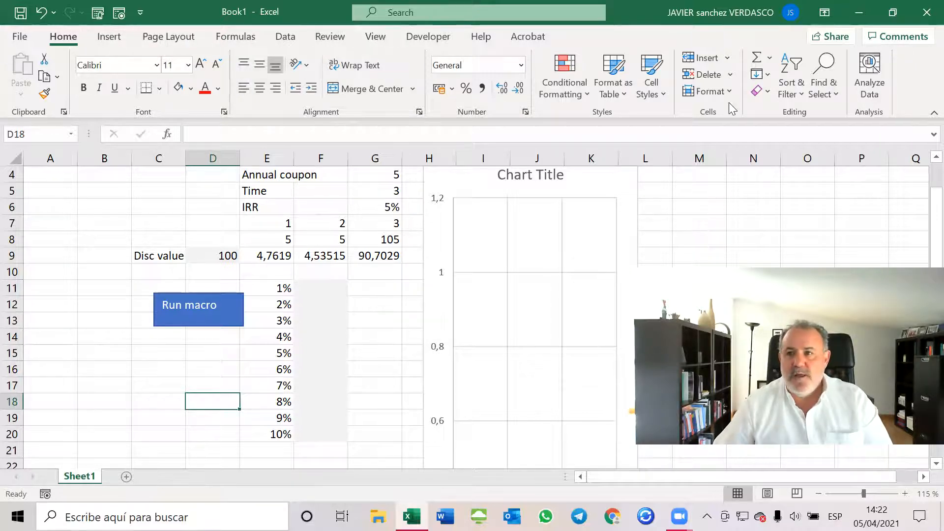
{"action": "left_click", "coordinate": [198, 321]}
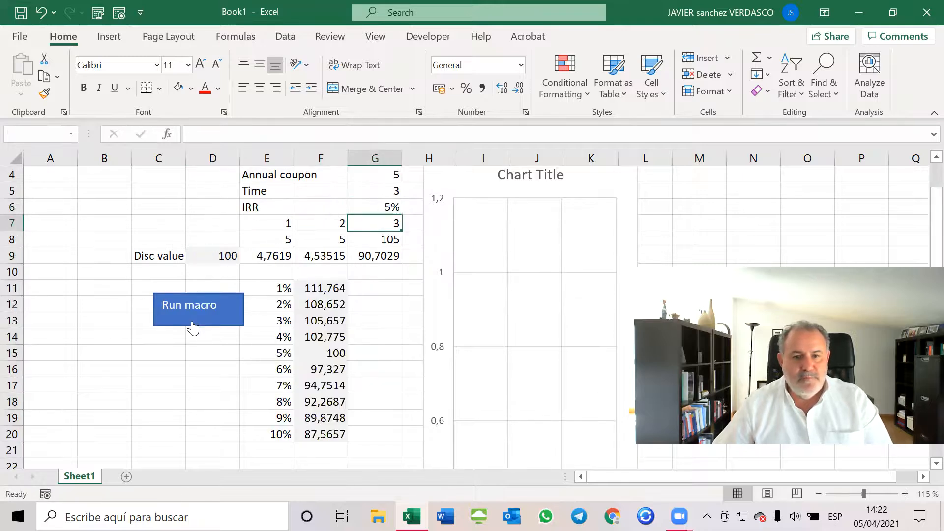
{"action": "left_click", "coordinate": [372, 315]}
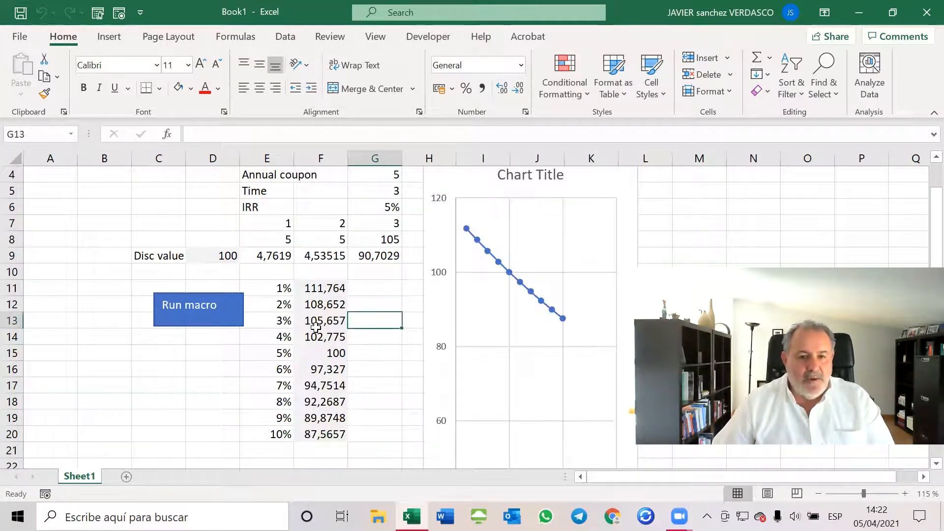
Replace the rate in E12 with 10% and the rate in E13 with 15%
{"action": "left_click", "coordinate": [281, 304]}
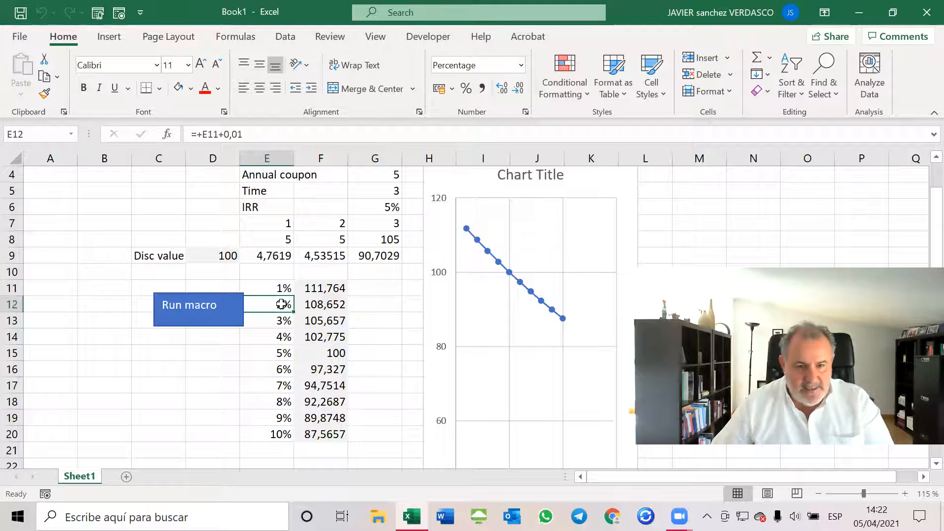
{"action": "type", "text": "1%"}
{"action": "type", "text": "0"}
{"action": "left_click", "coordinate": [272, 381]}
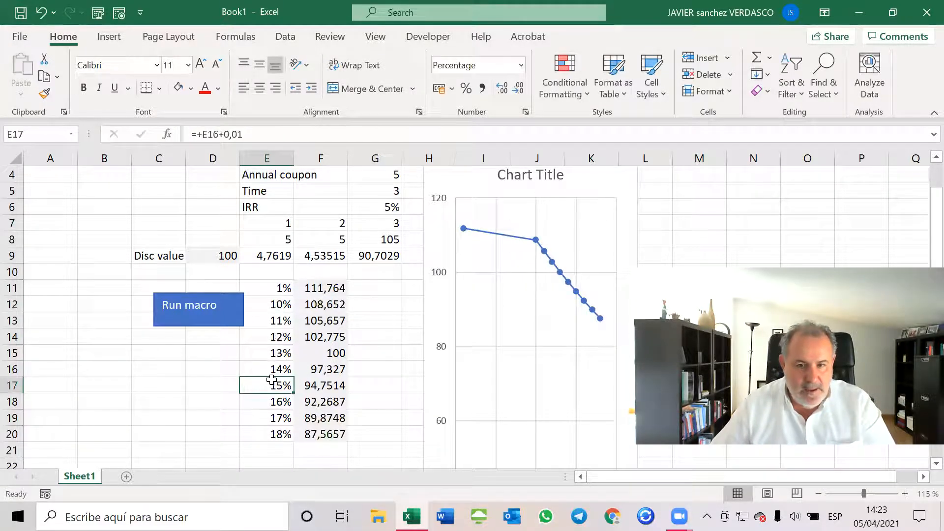
{"action": "left_click", "coordinate": [284, 319]}
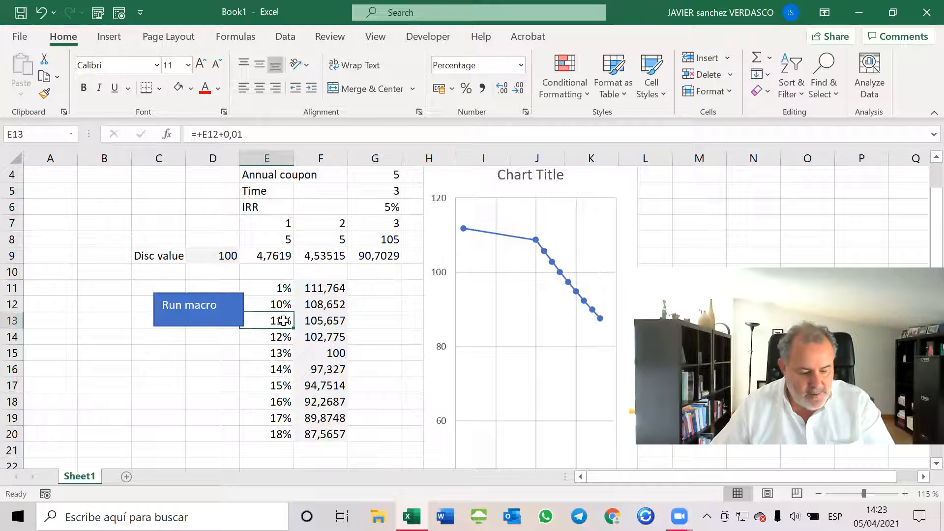
{"action": "type", "text": "15"}
Enter the formula +E13+5% in E14 and copy it down to E20
{"action": "left_click", "coordinate": [281, 338]}
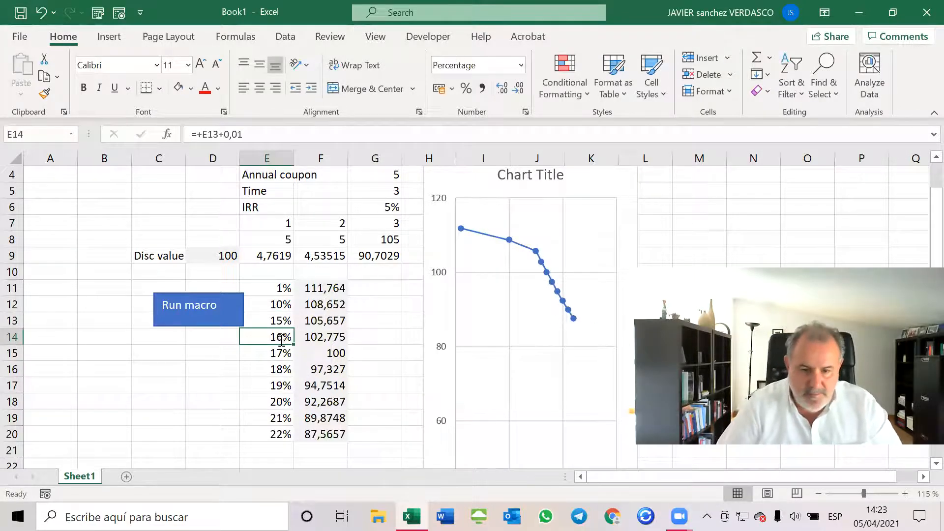
{"action": "type", "text": "+"}
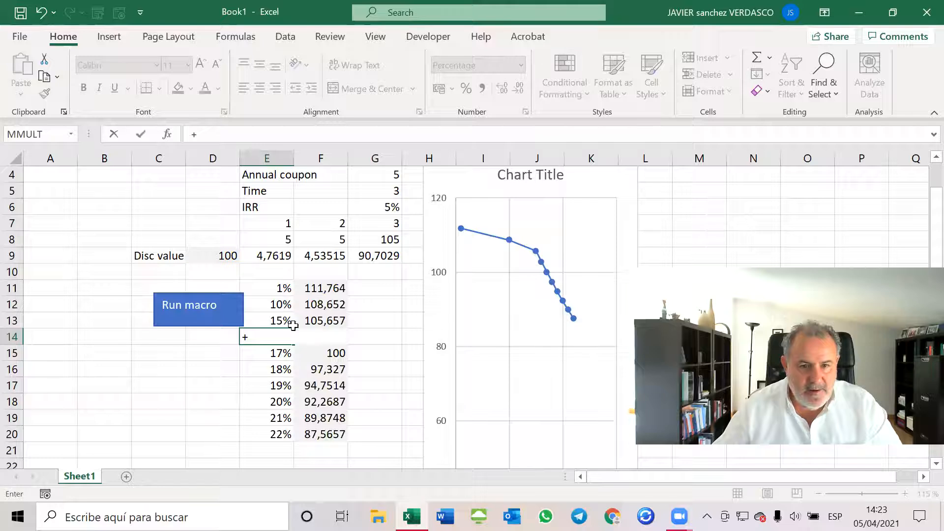
{"action": "left_click", "coordinate": [286, 323]}
{"action": "type", "text": "+"}
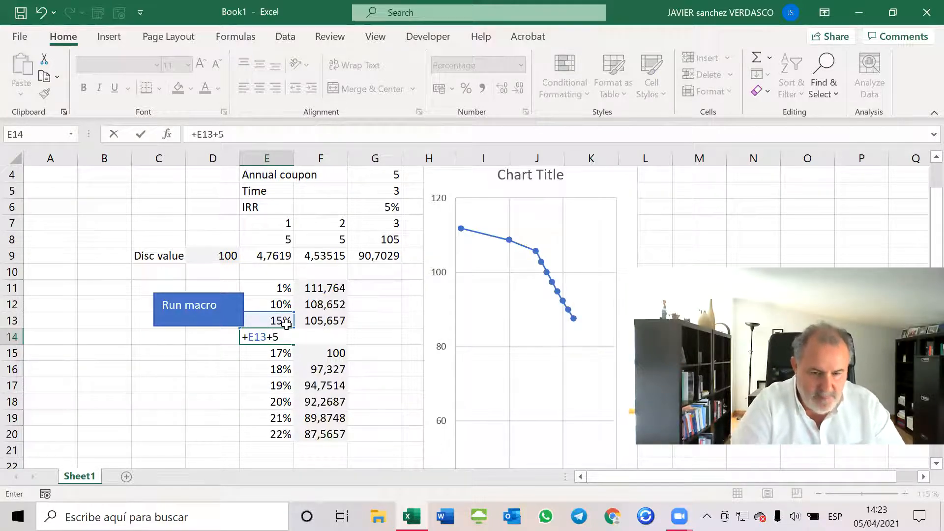
{"action": "type", "text": "5%"}
{"action": "key", "text": "Return"}
{"action": "left_click", "coordinate": [278, 337]}
{"action": "left_click_drag", "start_coordinate": [293, 344], "coordinate": [301, 439]}
Clear the discounted values in F11:F20 beside the new rates
{"action": "left_click_drag", "start_coordinate": [328, 288], "coordinate": [312, 434]}
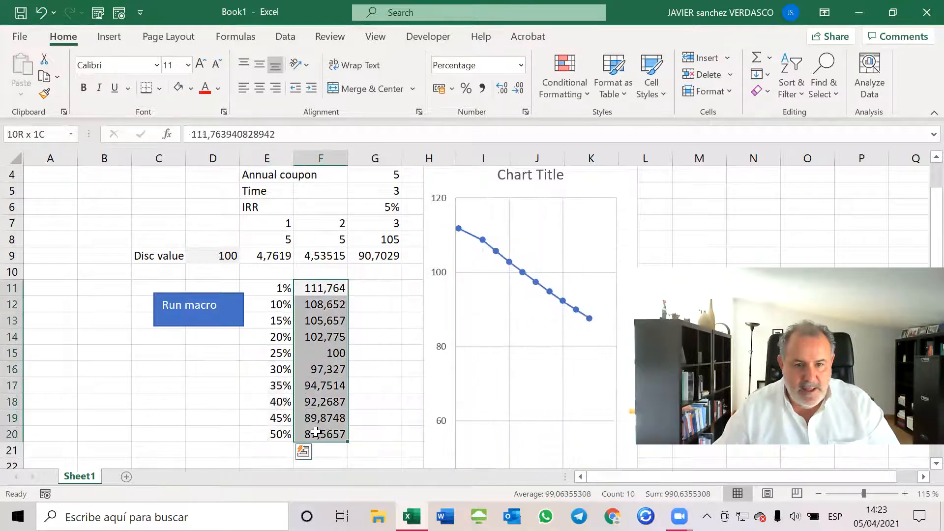
{"action": "key", "text": "Delete"}
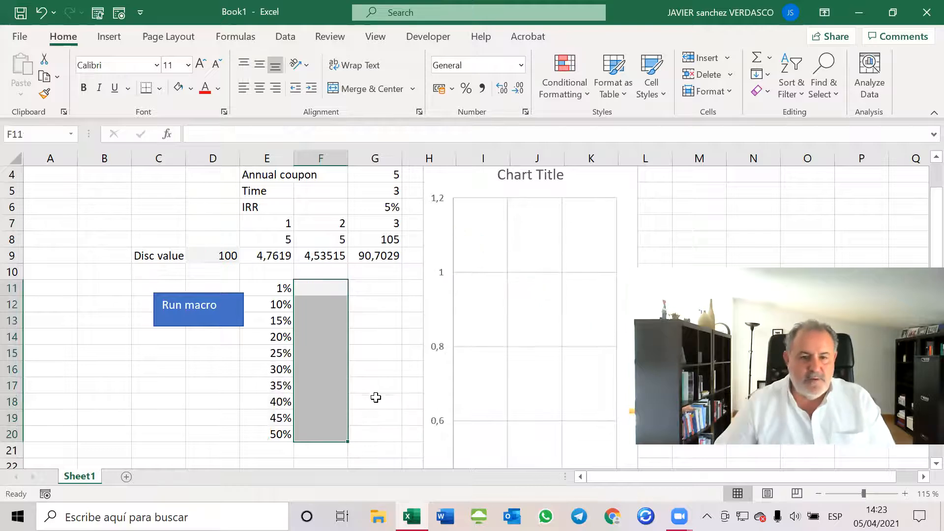
{"action": "left_click", "coordinate": [376, 399]}
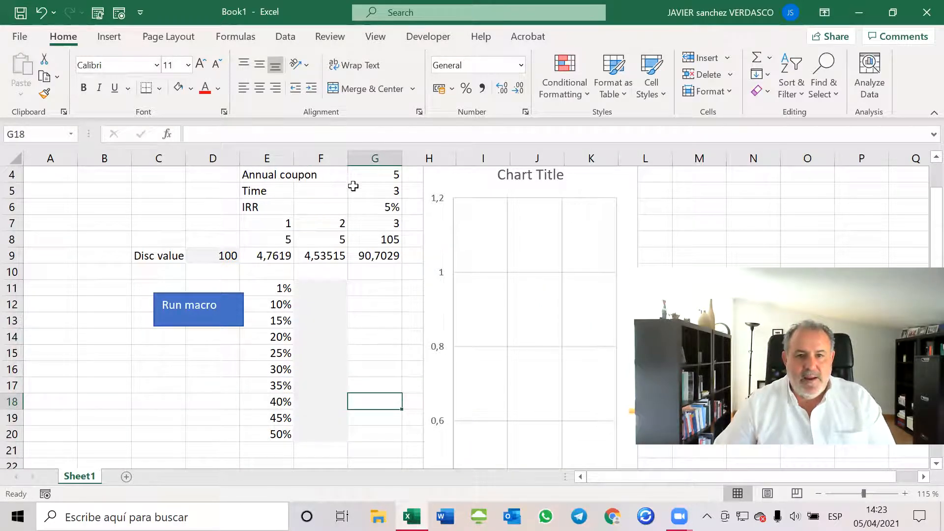
Set the annual coupon in G4 to 50
{"action": "left_click", "coordinate": [373, 173]}
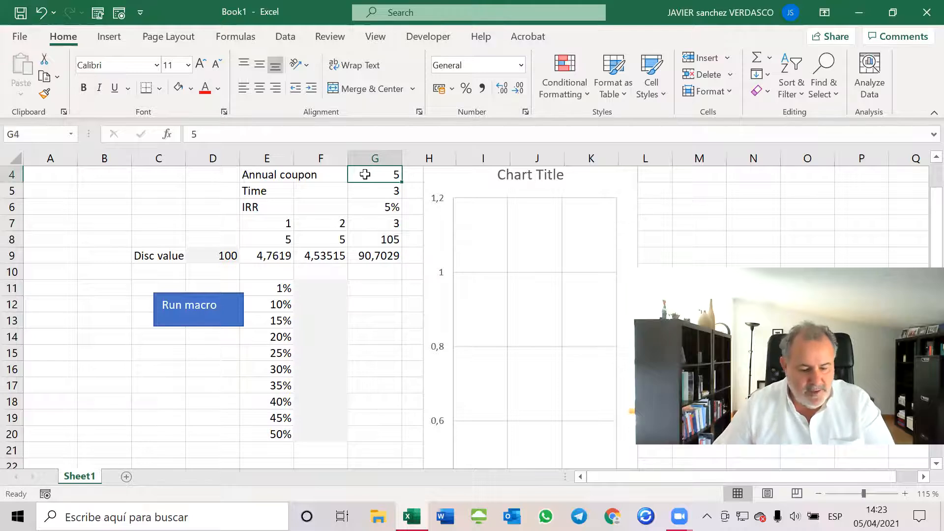
{"action": "type", "text": "50"}
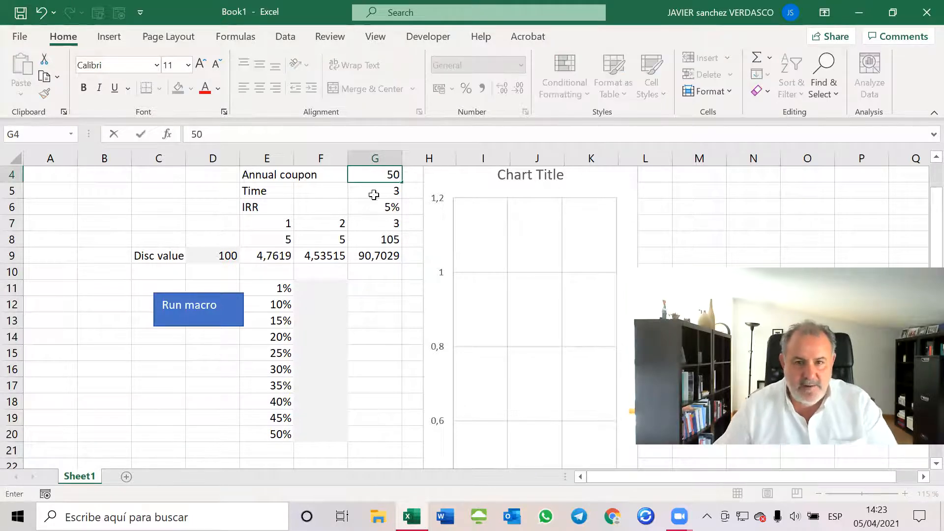
{"action": "left_click", "coordinate": [338, 332]}
Set the investment in G3 to 1000 and run the macro from the rectangle to recalculate the table
{"action": "scroll", "coordinate": [386, 331], "scroll_direction": "up", "scroll_amount": 1}
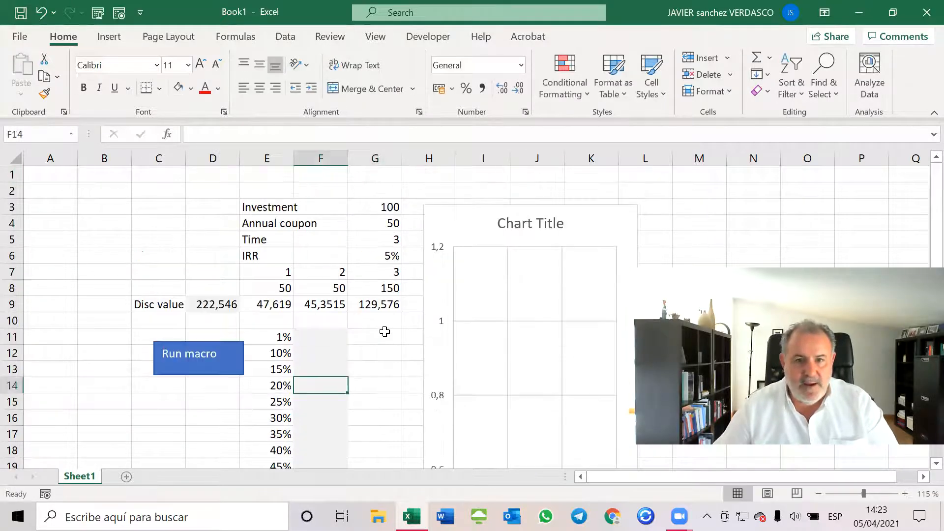
{"action": "left_click", "coordinate": [385, 204]}
{"action": "type", "text": "1000"}
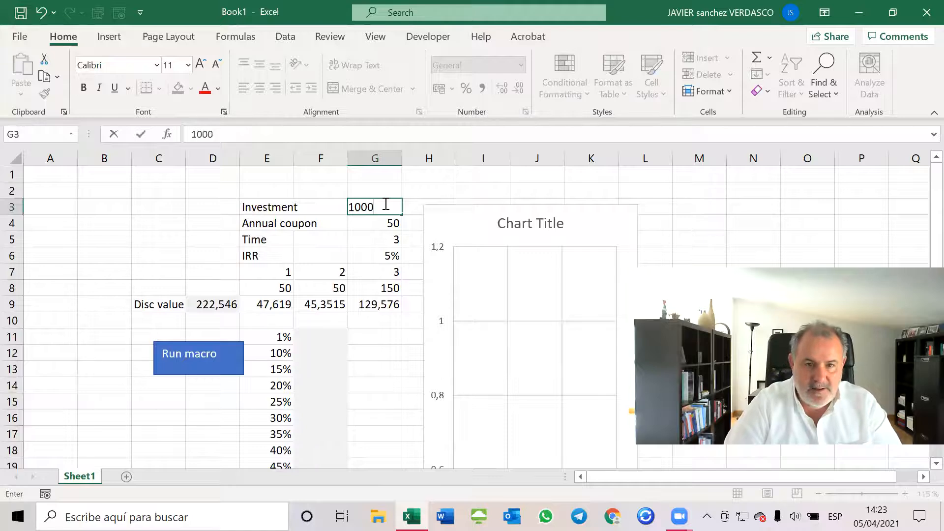
{"action": "key", "text": "Return"}
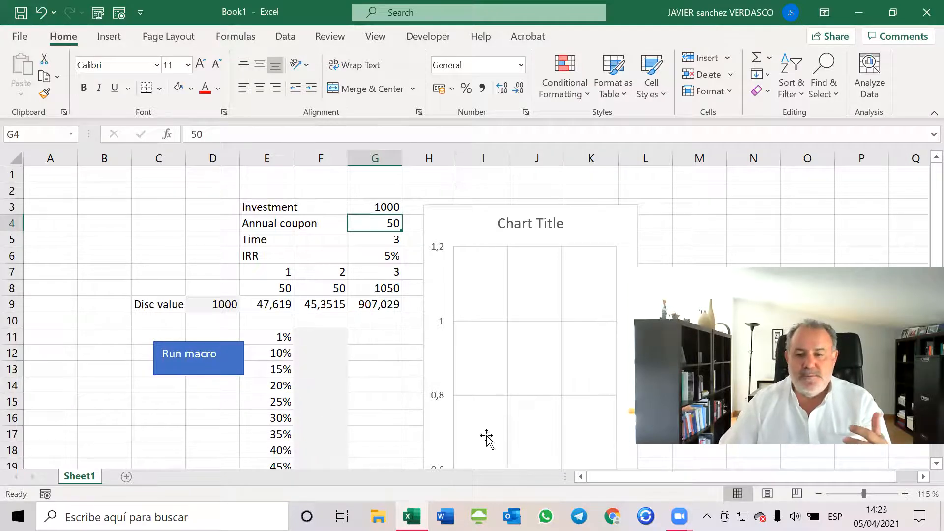
{"action": "left_click", "coordinate": [203, 354]}
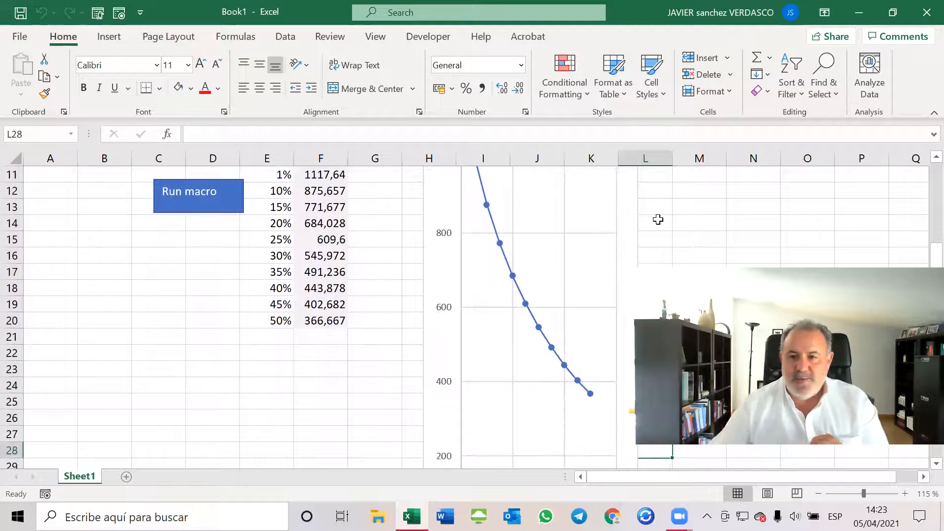
Widen the discounted value chart so that its right edge extends into column M
{"action": "left_click", "coordinate": [621, 246]}
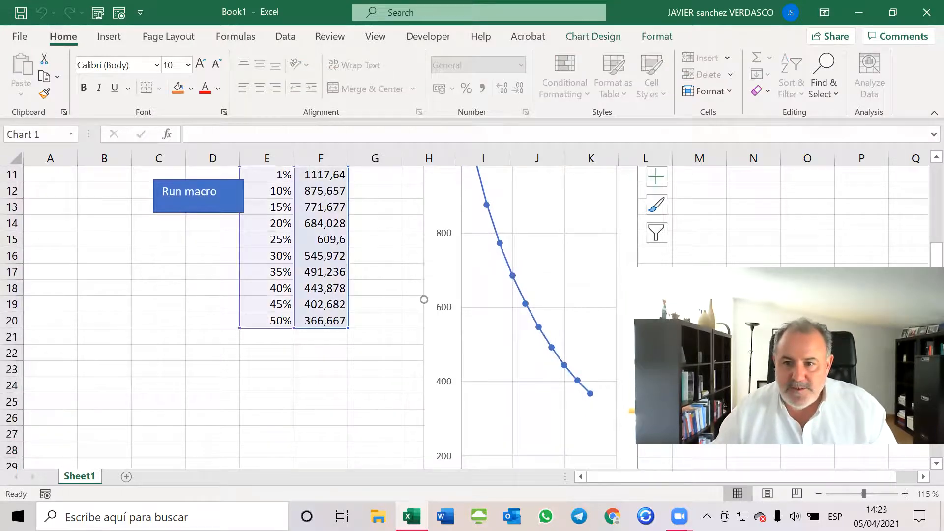
{"action": "left_click_drag", "start_coordinate": [650, 300], "coordinate": [703, 300]}
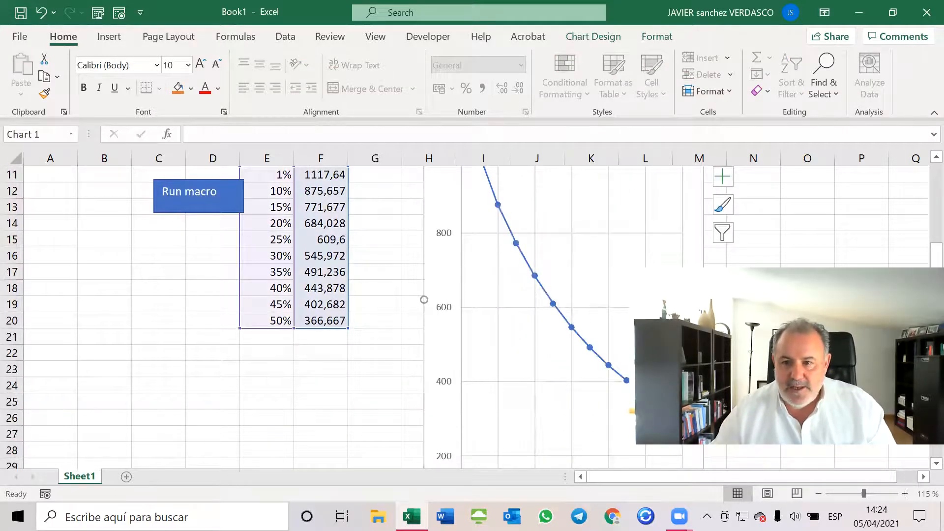
{"action": "scroll", "coordinate": [531, 295], "scroll_direction": "up", "scroll_amount": 3}
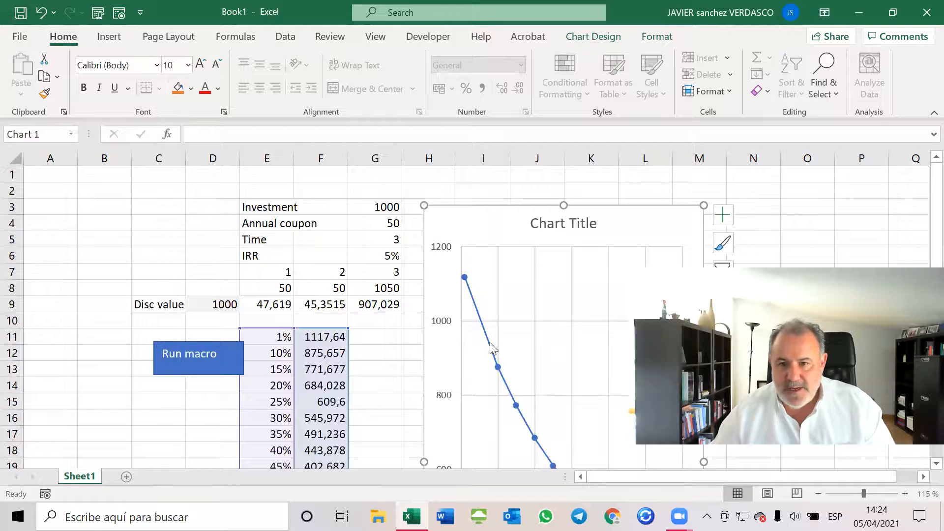
{"action": "left_click_drag", "start_coordinate": [641, 208], "coordinate": [603, 152]}
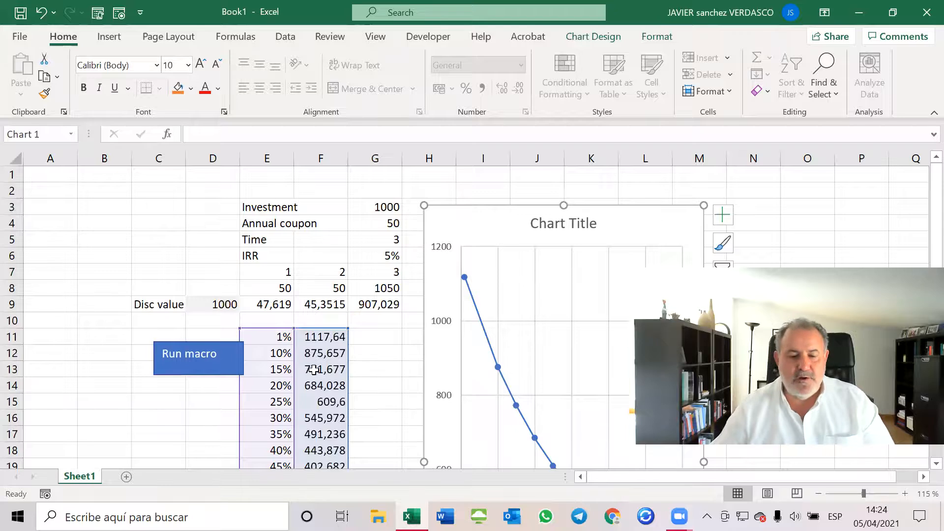
Deselect the chart and run the Priceyield macro again from the rectangle
{"action": "left_click", "coordinate": [361, 370]}
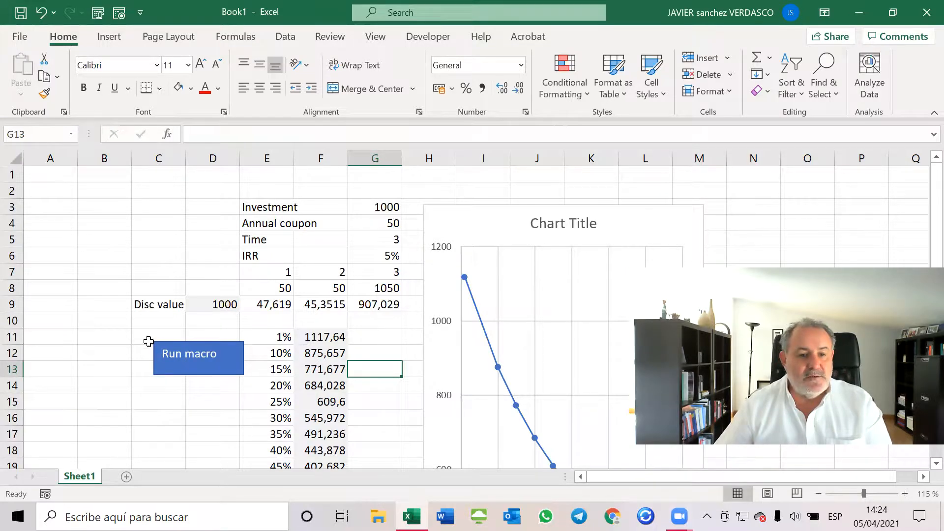
{"action": "left_click", "coordinate": [193, 359]}
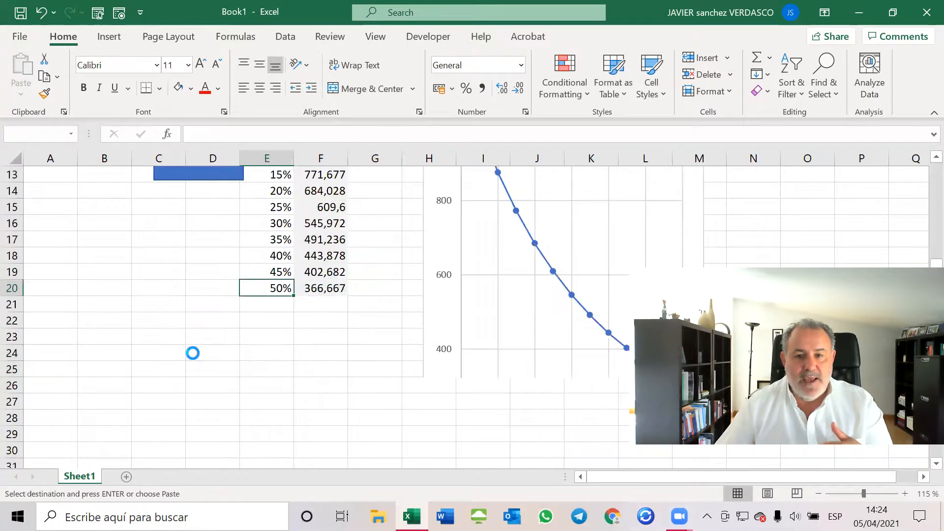